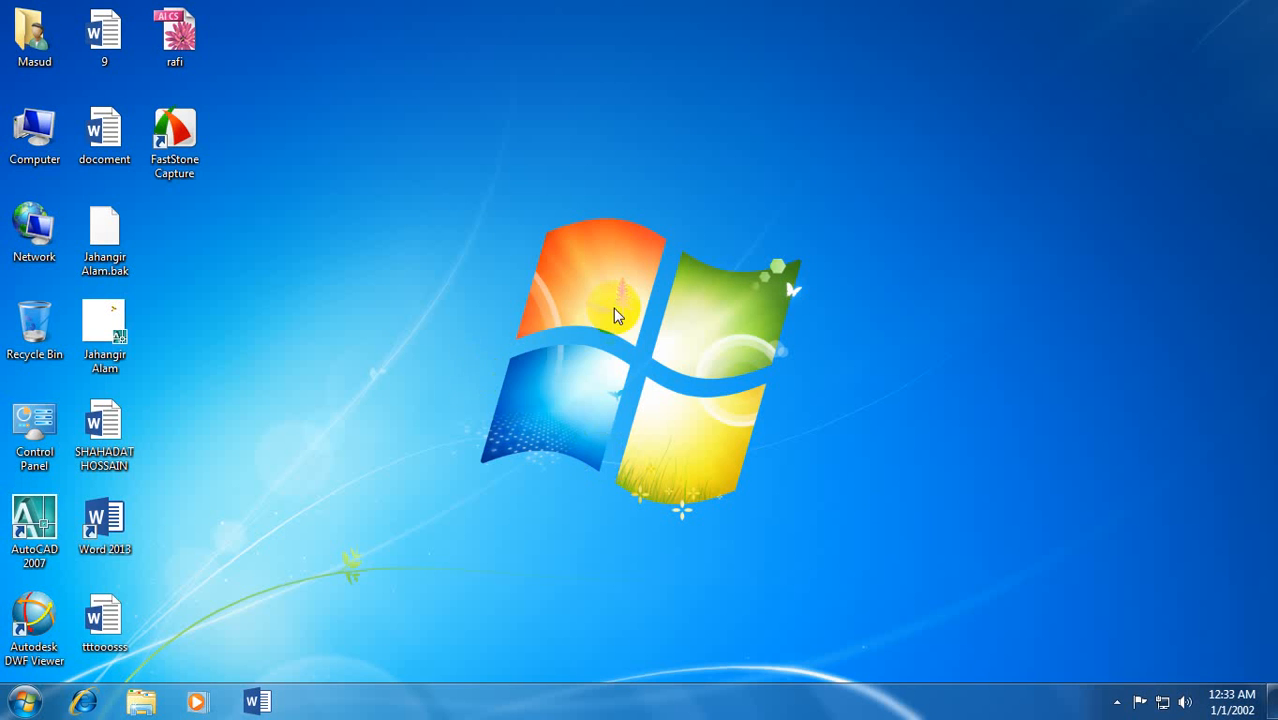
right_click(480, 213)
left_click(536, 265)
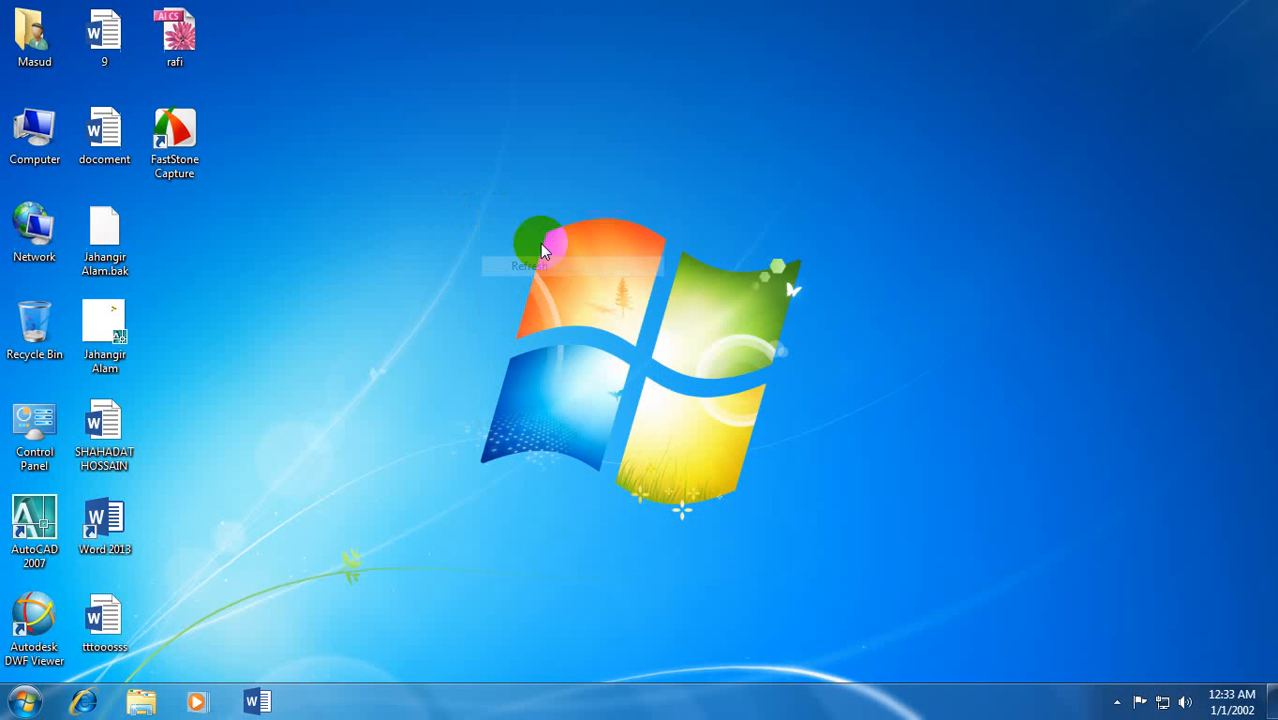
right_click(330, 328)
left_click(388, 381)
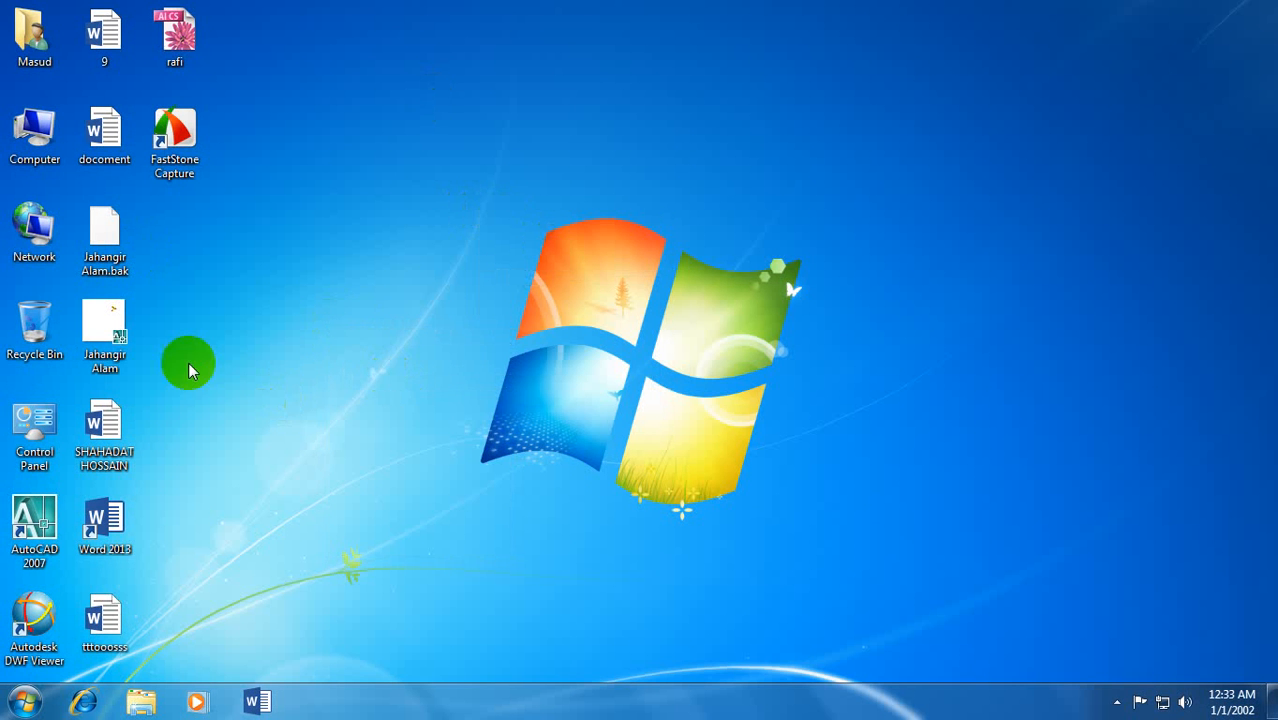
Step: Try to launch Adobe Illustrator CS from the installed programs, and dismiss the Windows color scheme prompt without changing the scheme
left_click(26, 706)
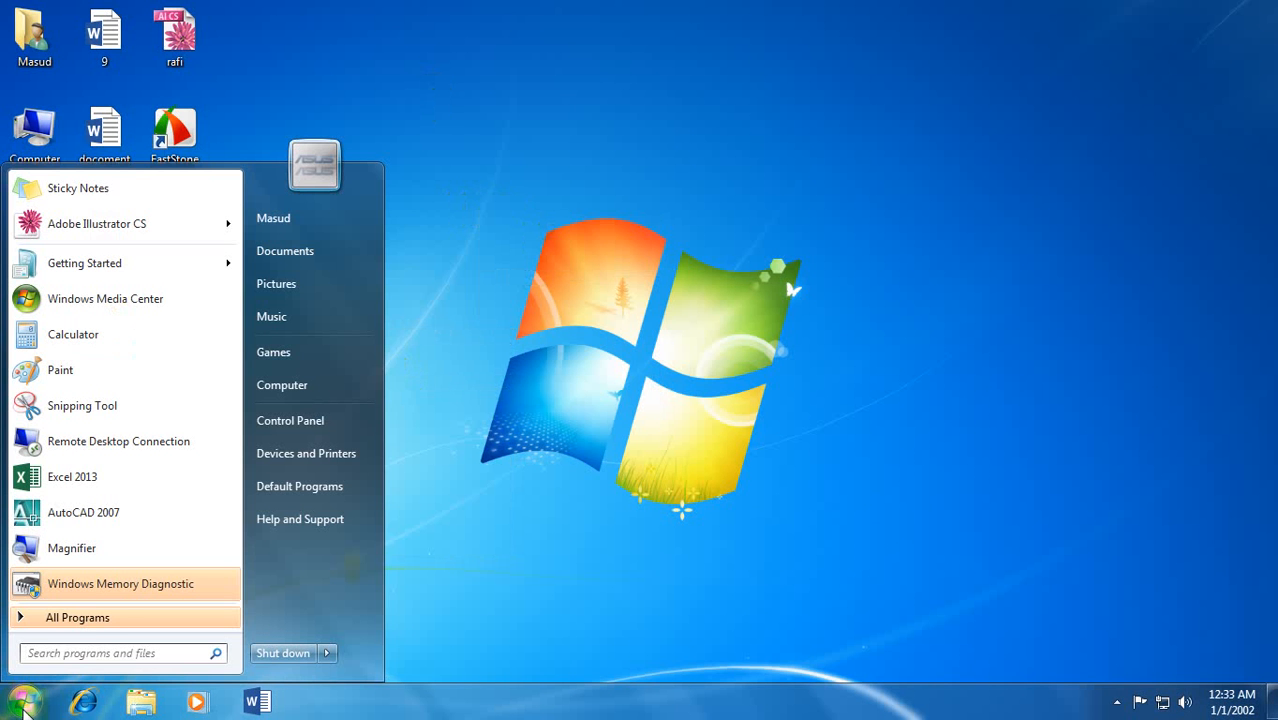
left_click(78, 620)
left_click(78, 620)
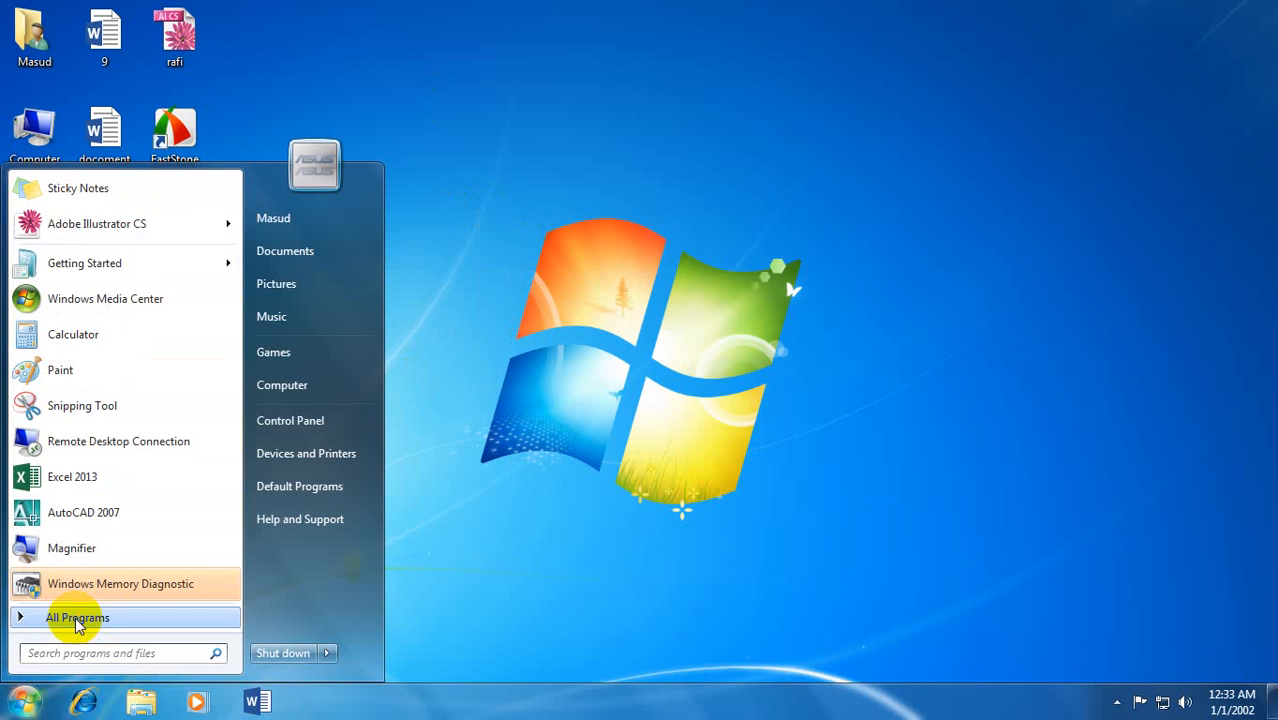
left_click(78, 620)
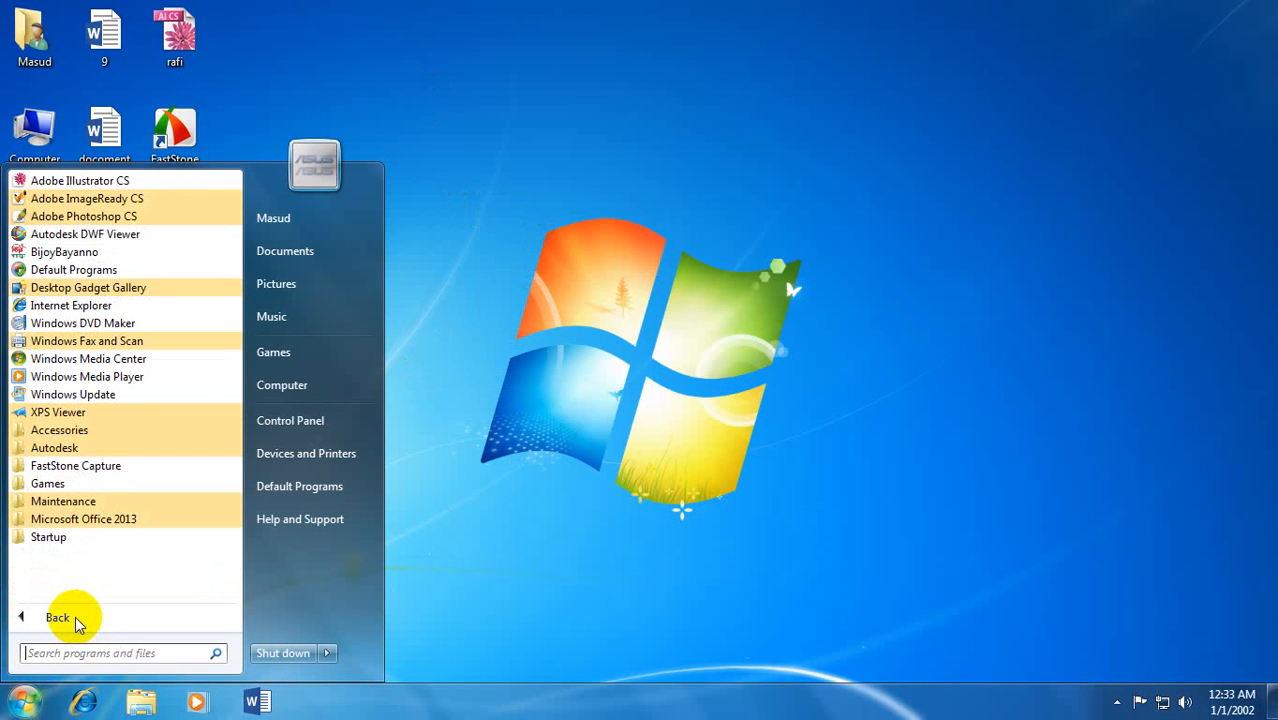
left_click(76, 183)
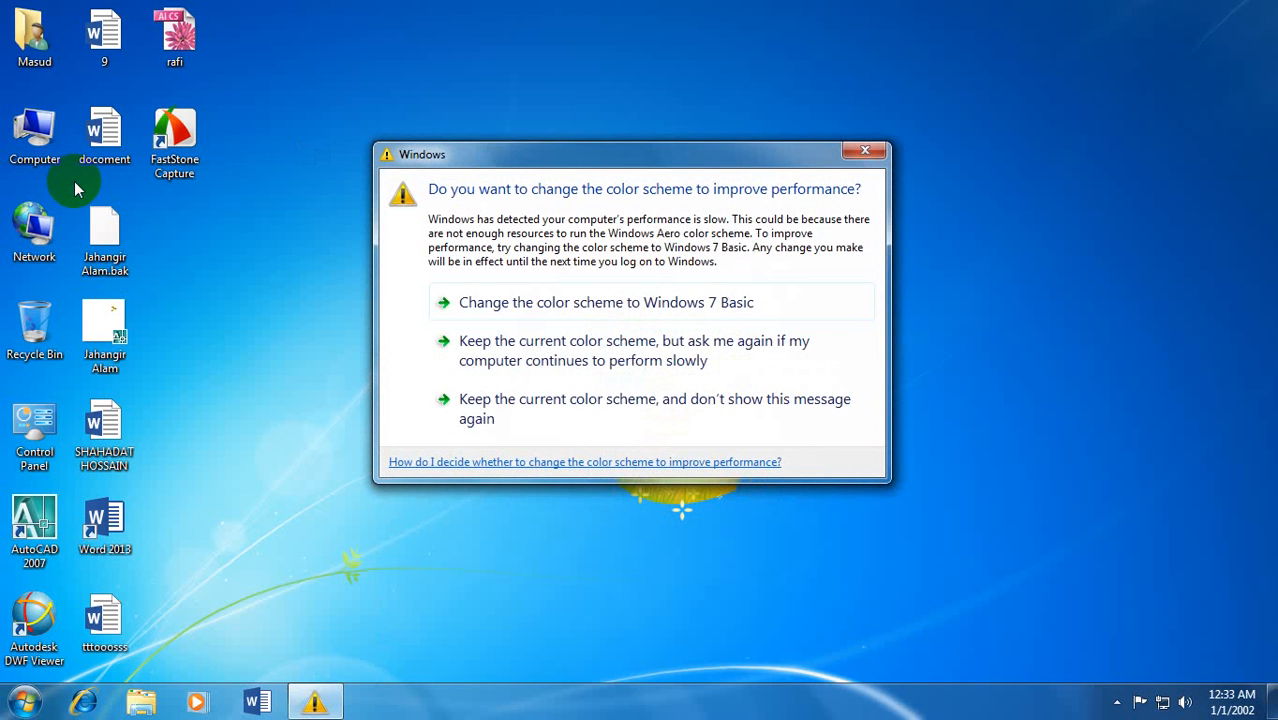
left_click(866, 150)
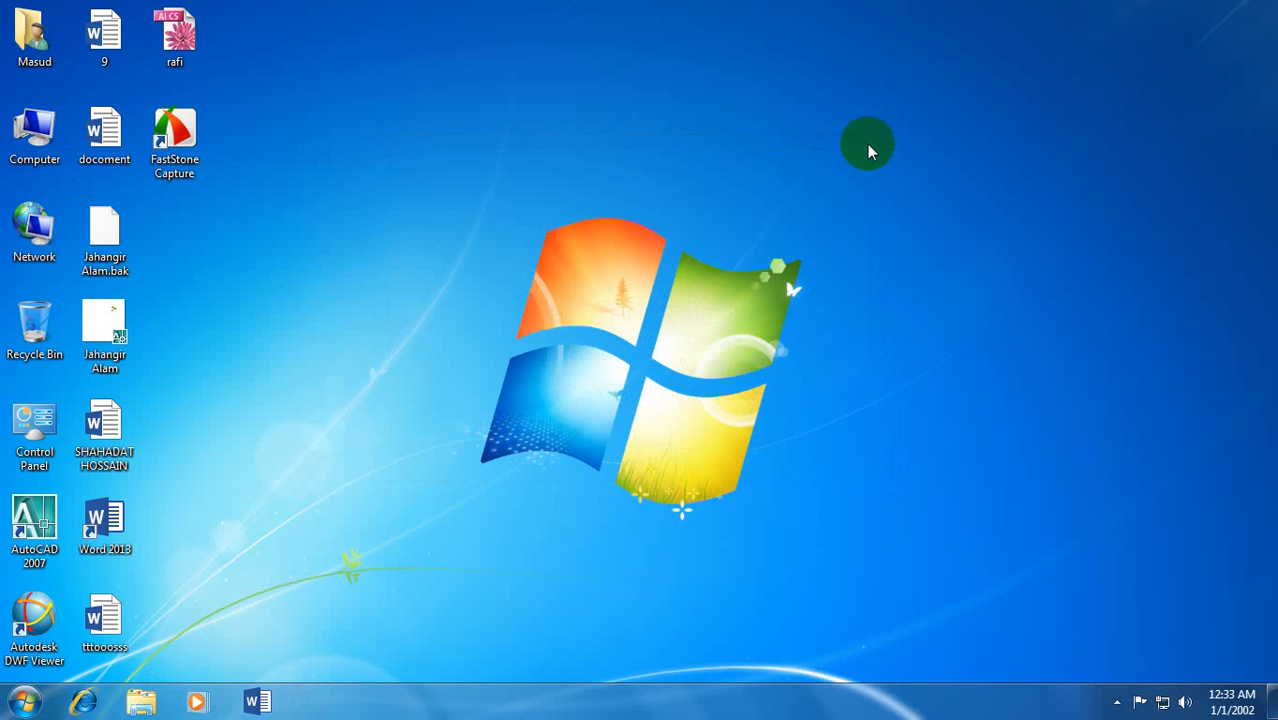
Step: Launch Adobe Illustrator CS from the installed programs and close its welcome screen
left_click(22, 701)
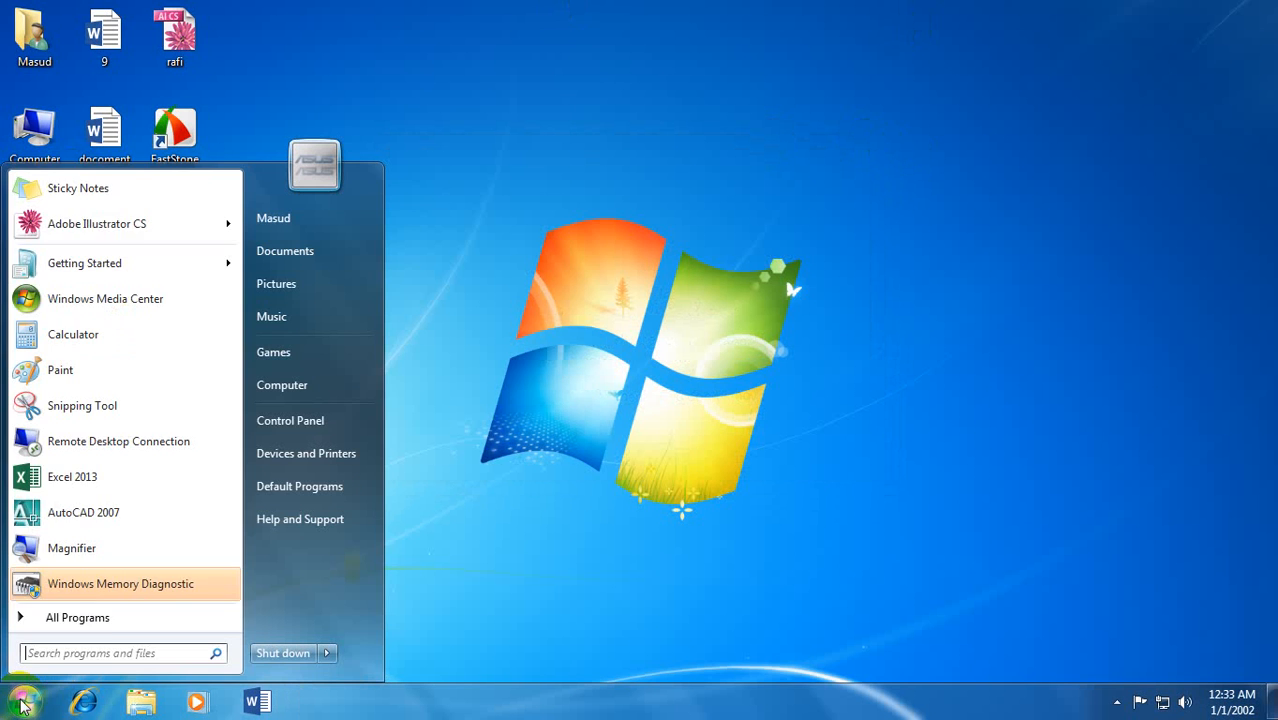
left_click(90, 620)
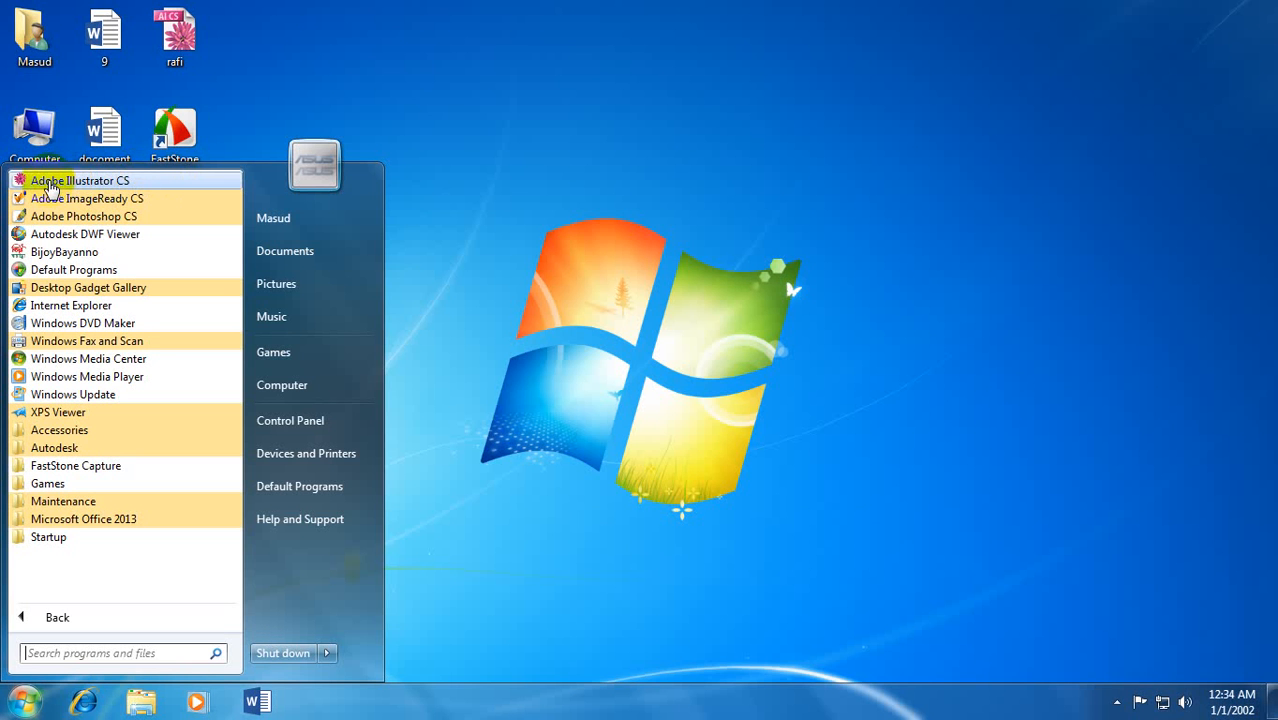
left_click(150, 181)
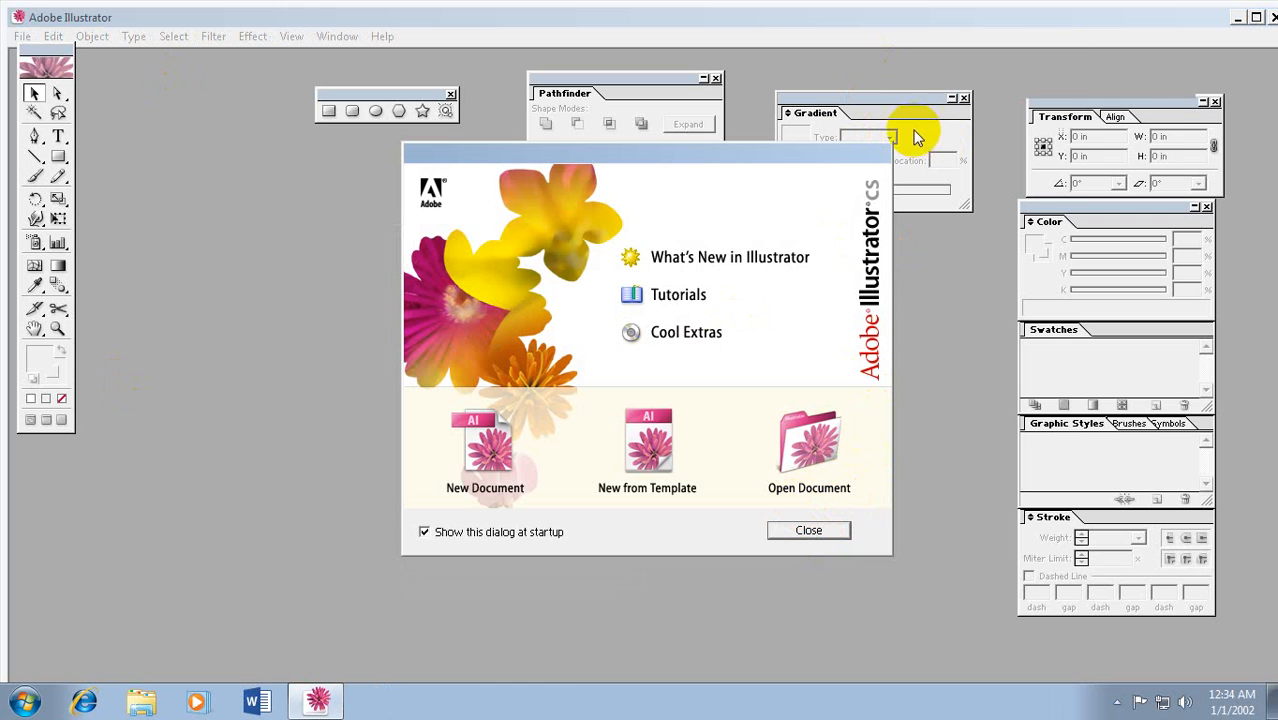
left_click(809, 531)
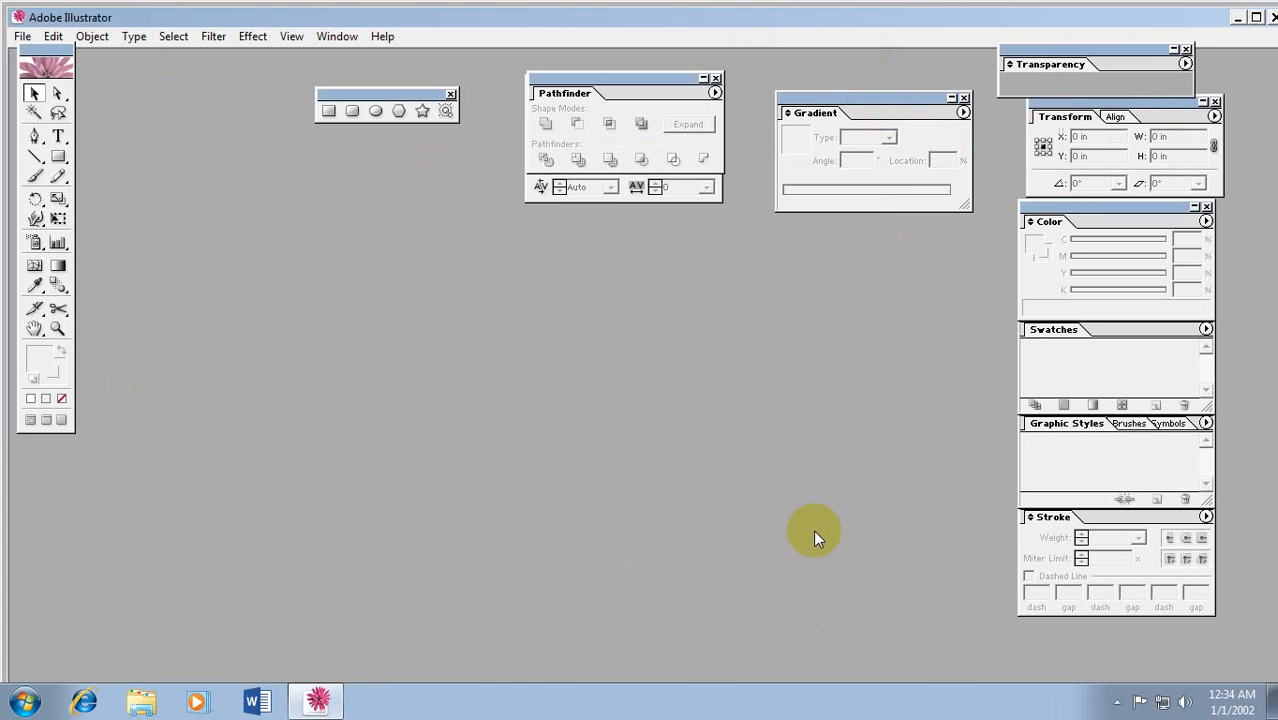
Step: Close the Pathfinder, Character, shape tools, Gradient, Transparency, Transform and Color palette groups, and hide the toolbox
left_click(715, 78)
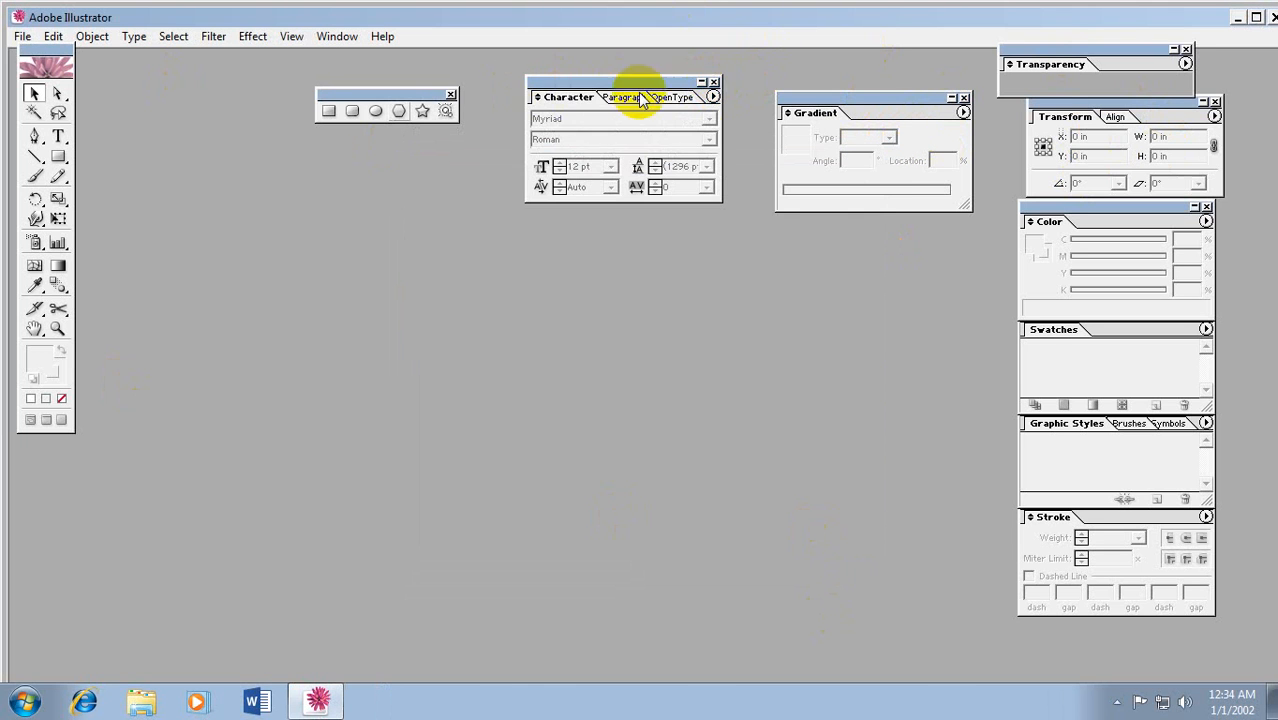
left_click(715, 80)
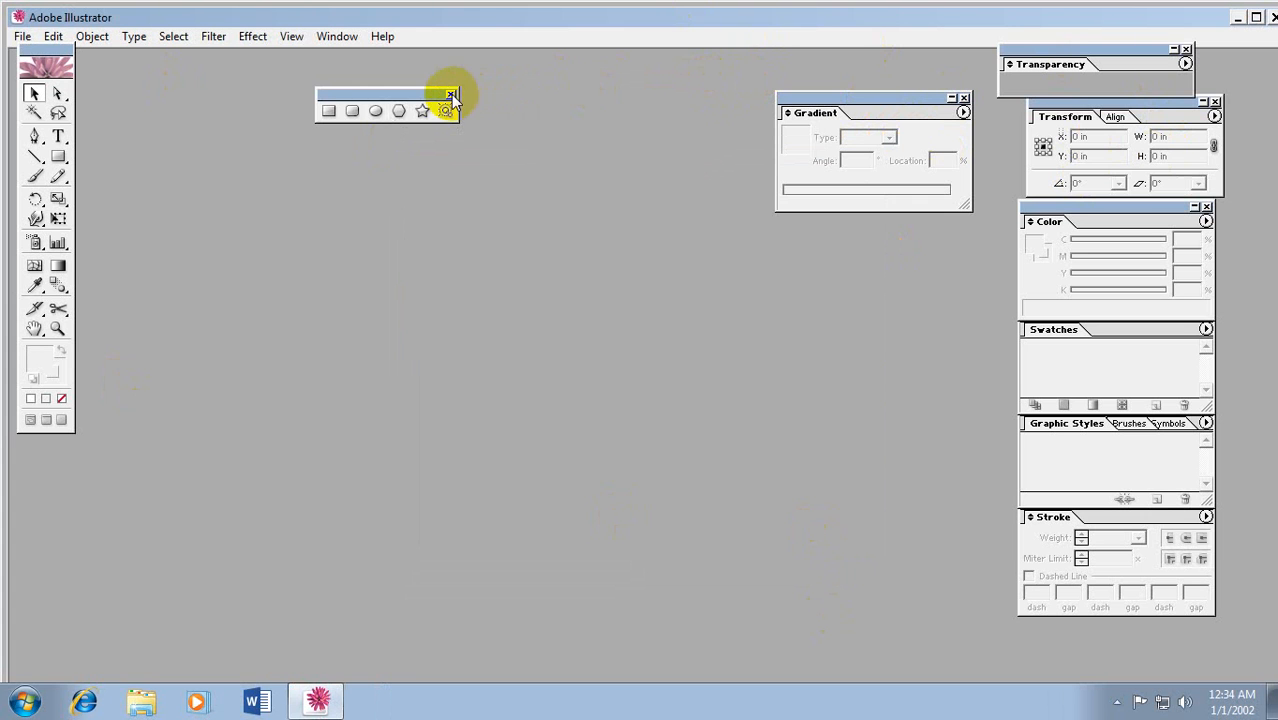
left_click(451, 94)
left_click(964, 98)
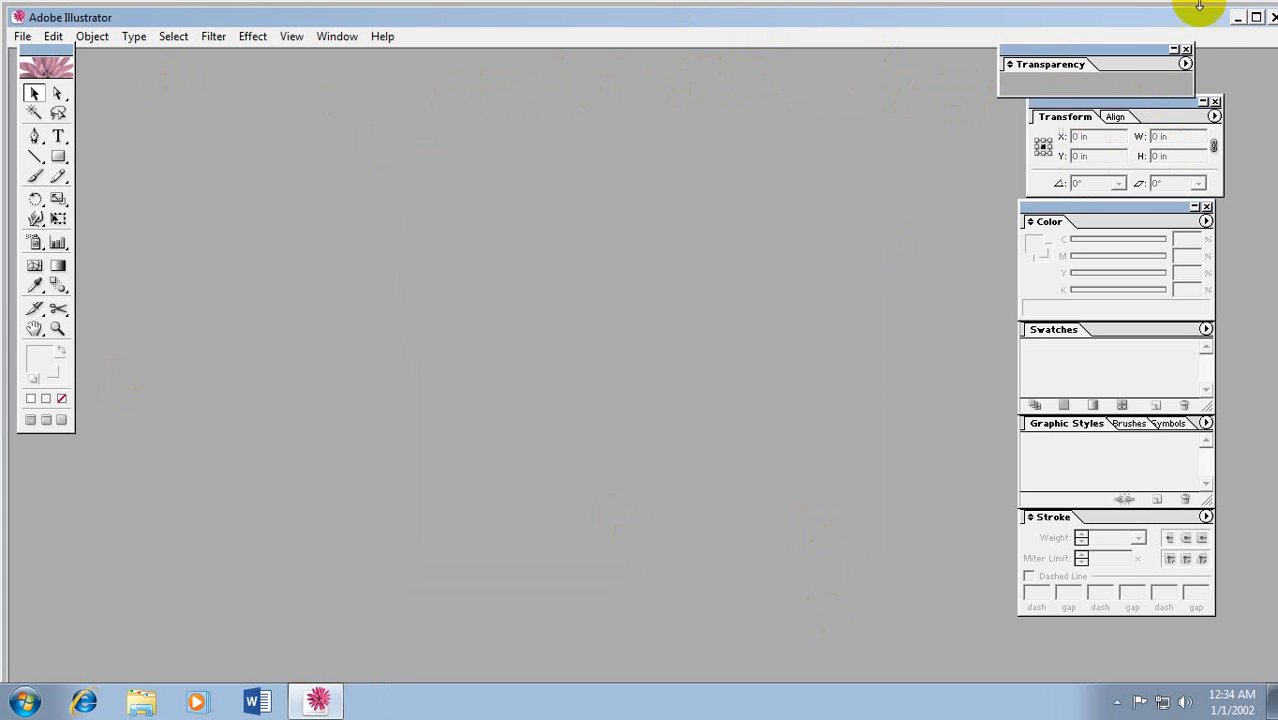
left_click(1186, 49)
left_click(1215, 102)
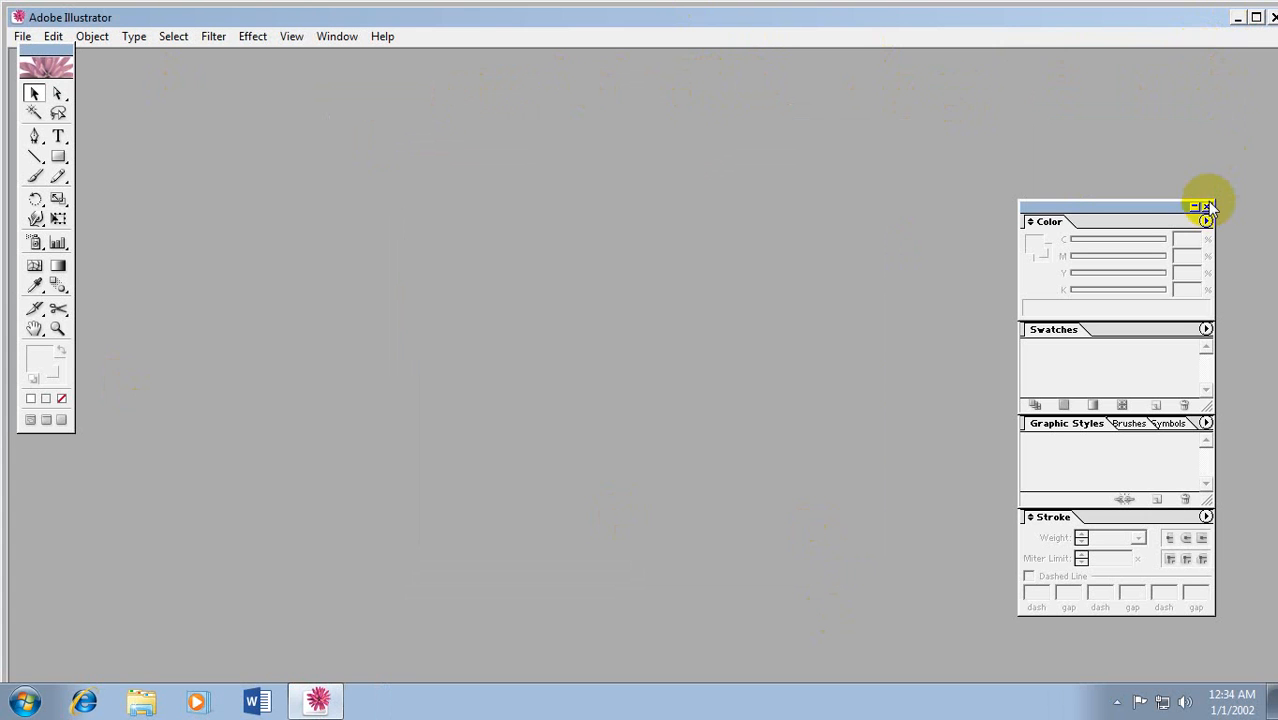
left_click(1206, 206)
left_click(343, 36)
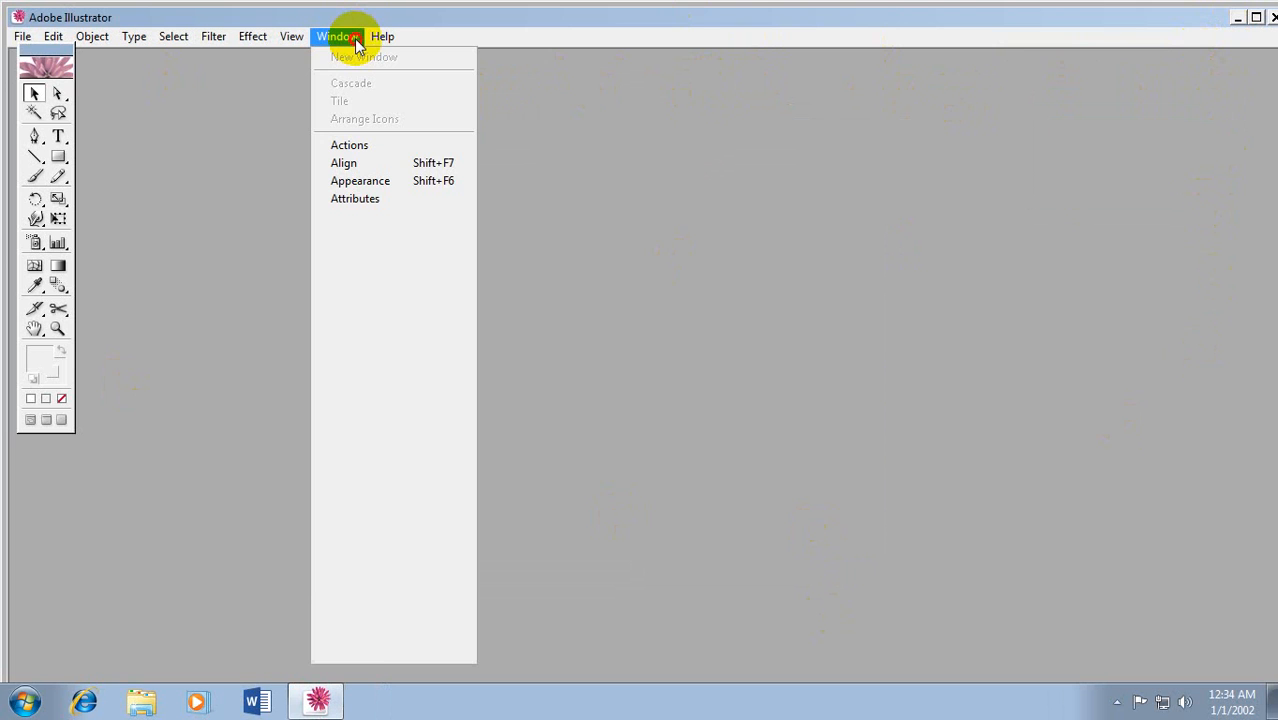
left_click(403, 502)
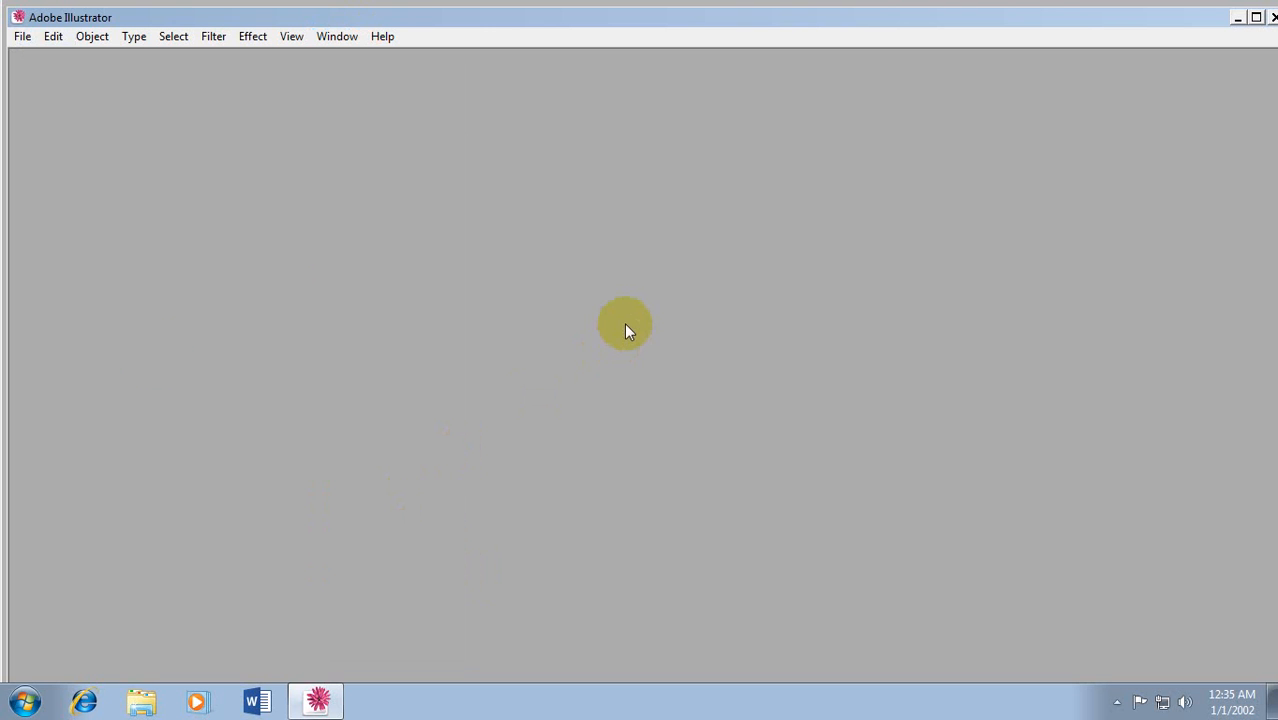
Step: Start setting up a new document and name it IT Bangla
left_click(24, 37)
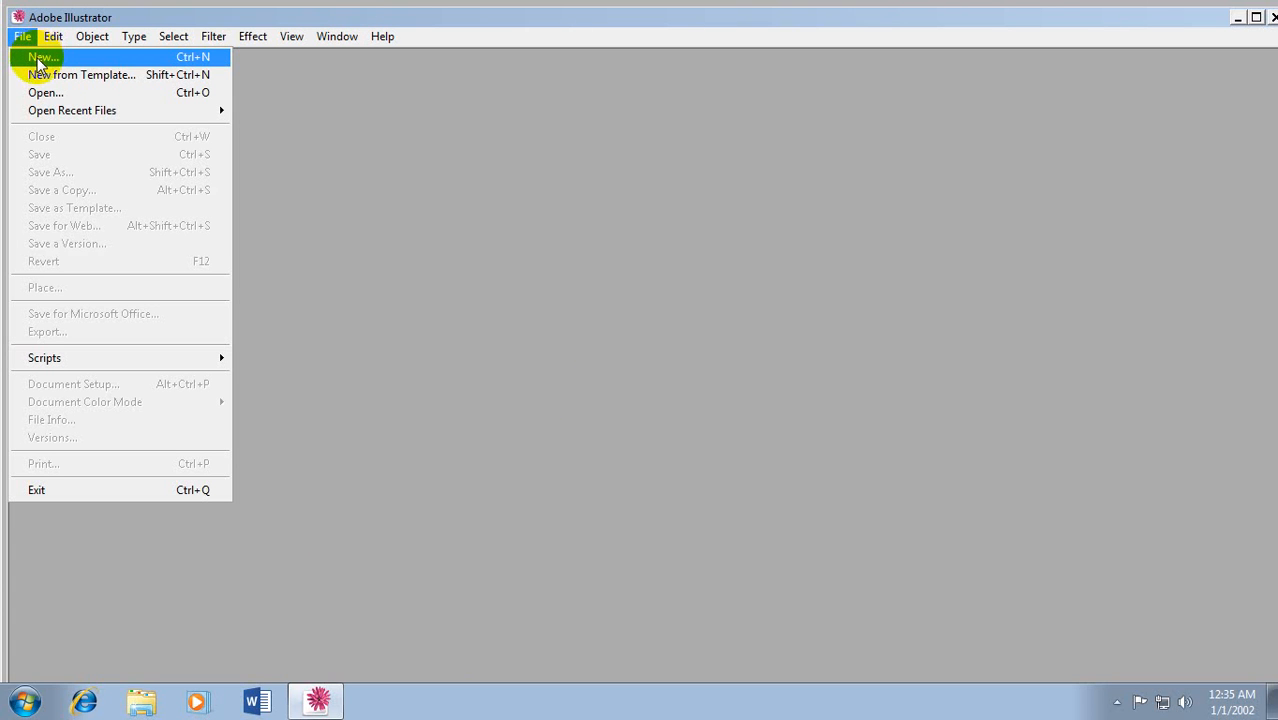
left_click(39, 60)
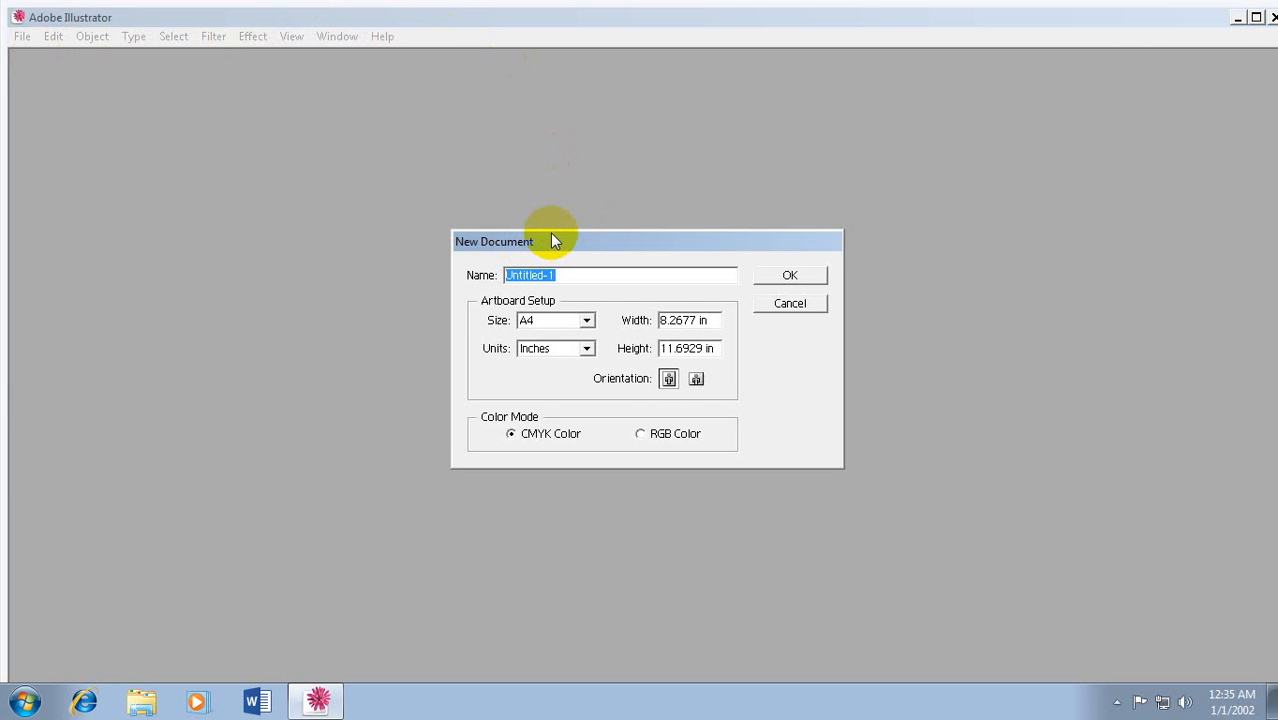
left_click_drag(552, 234, 501, 197)
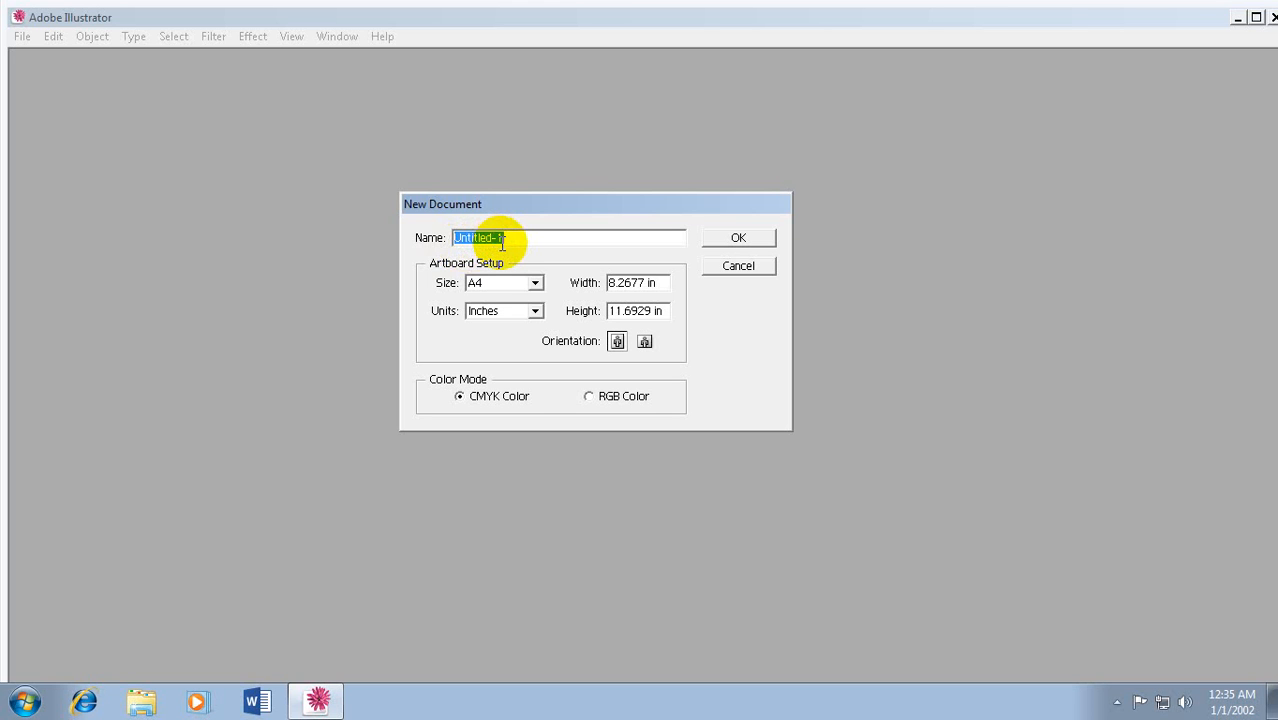
key("BackSpace")
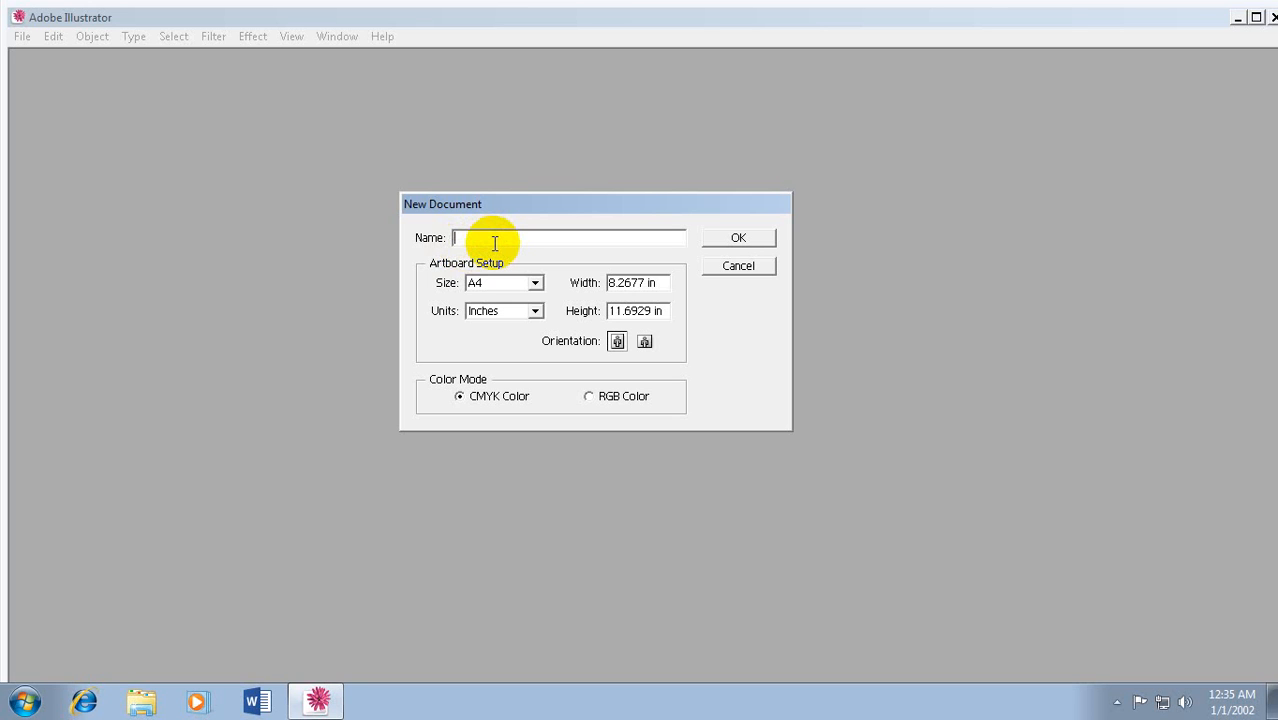
type("IT Bangla")
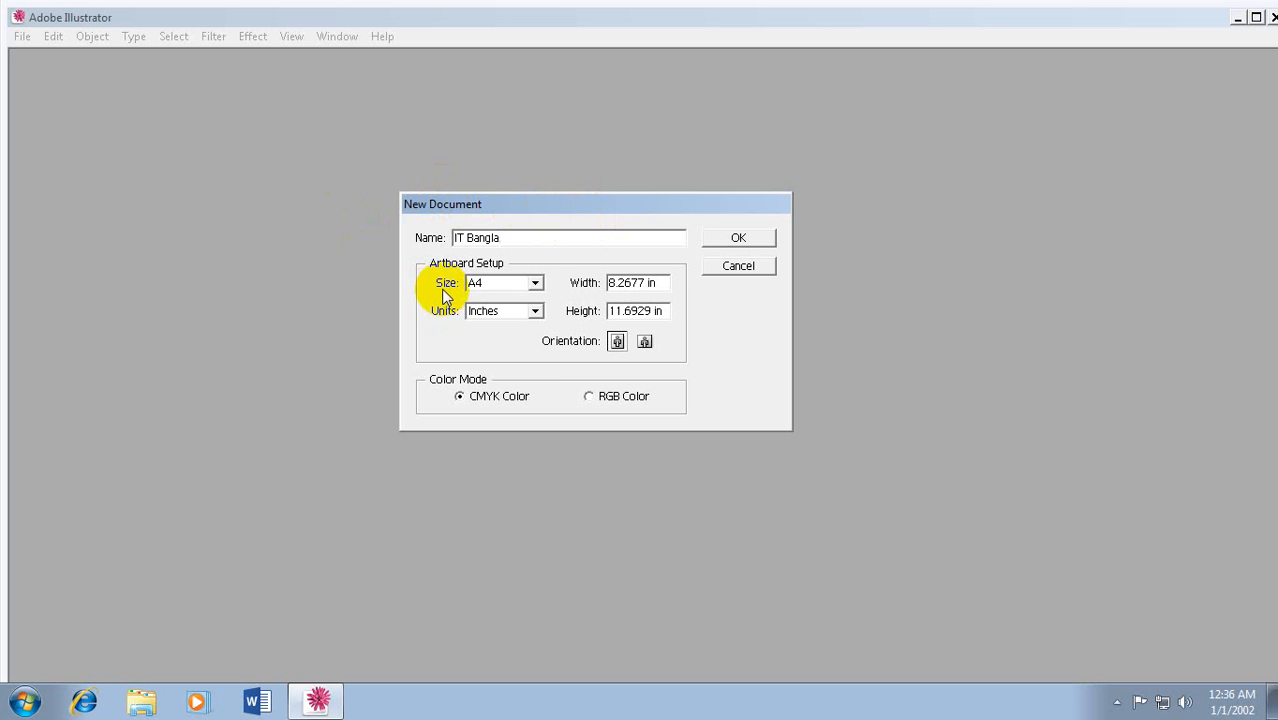
Step: Try the Letter and Legal artboard sizes for the new document and settle on Letter
left_click(533, 284)
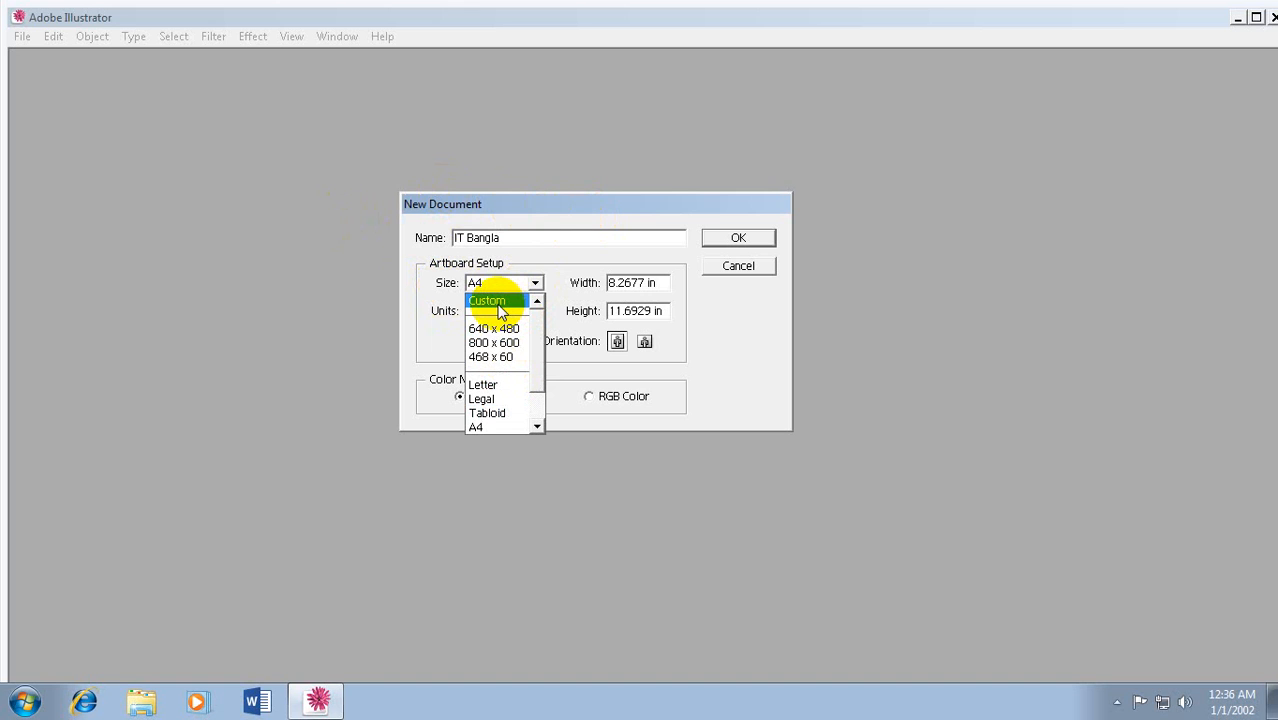
left_click(480, 386)
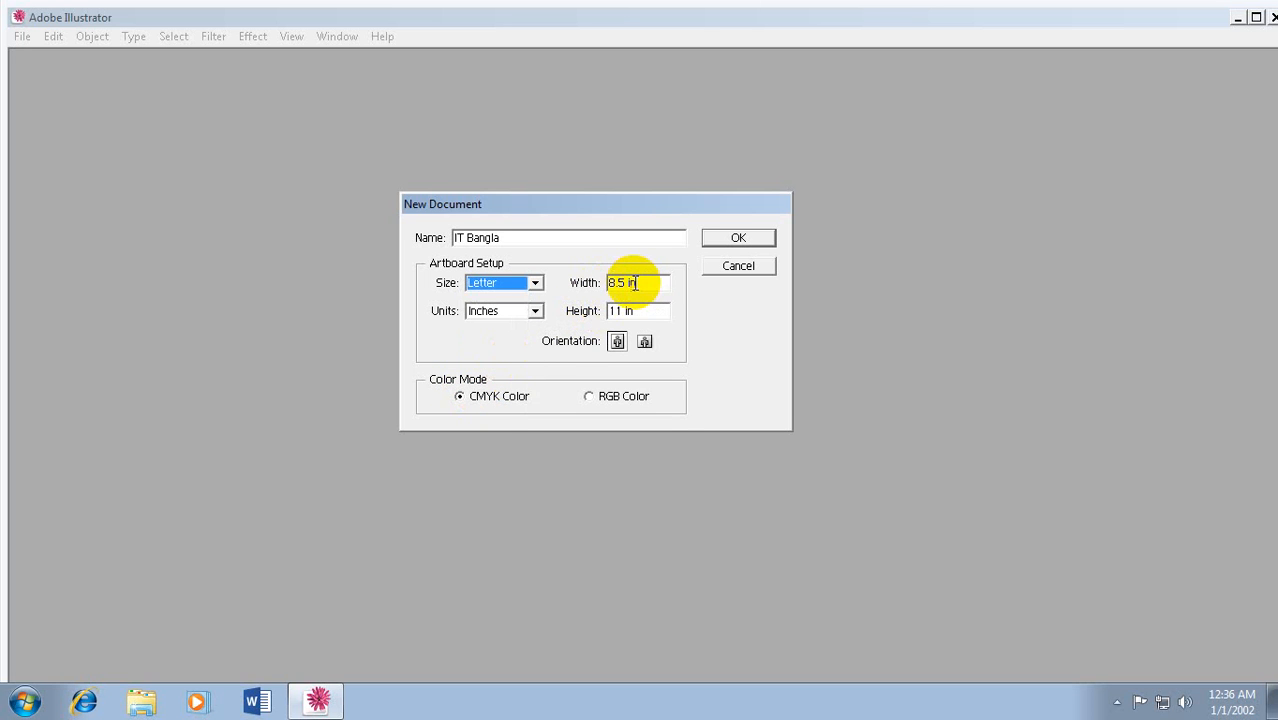
left_click(535, 283)
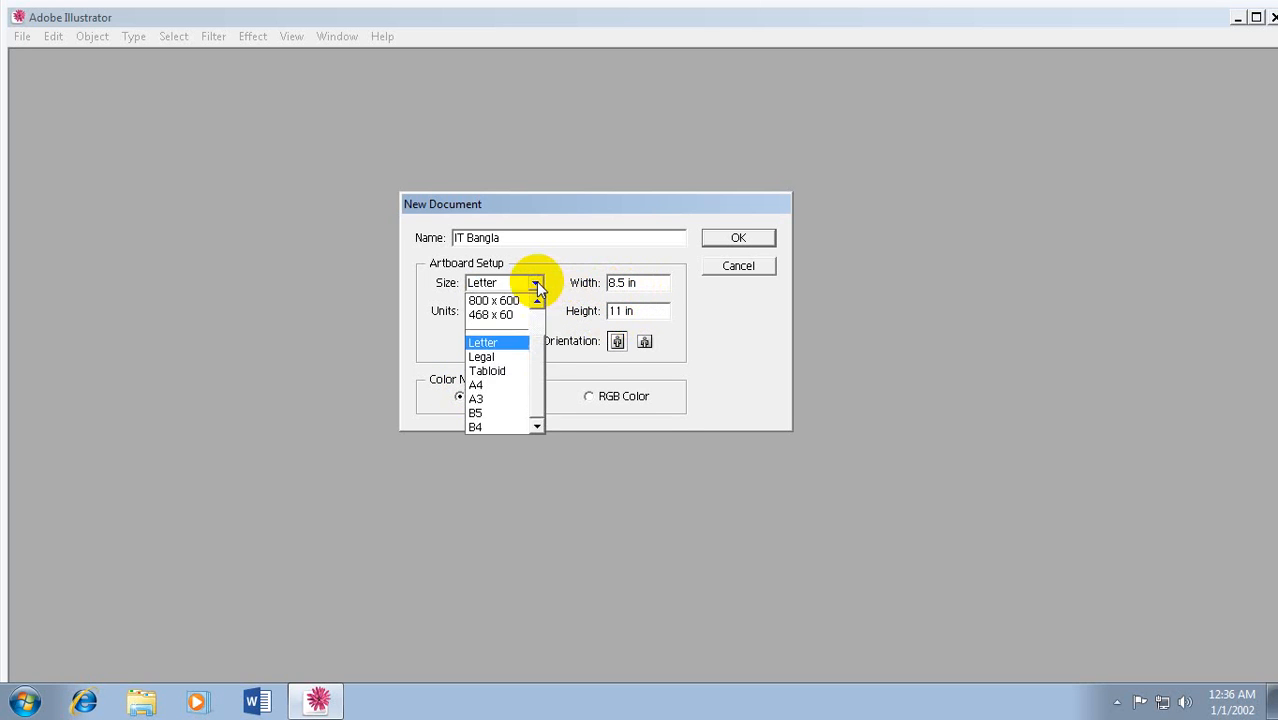
left_click(490, 342)
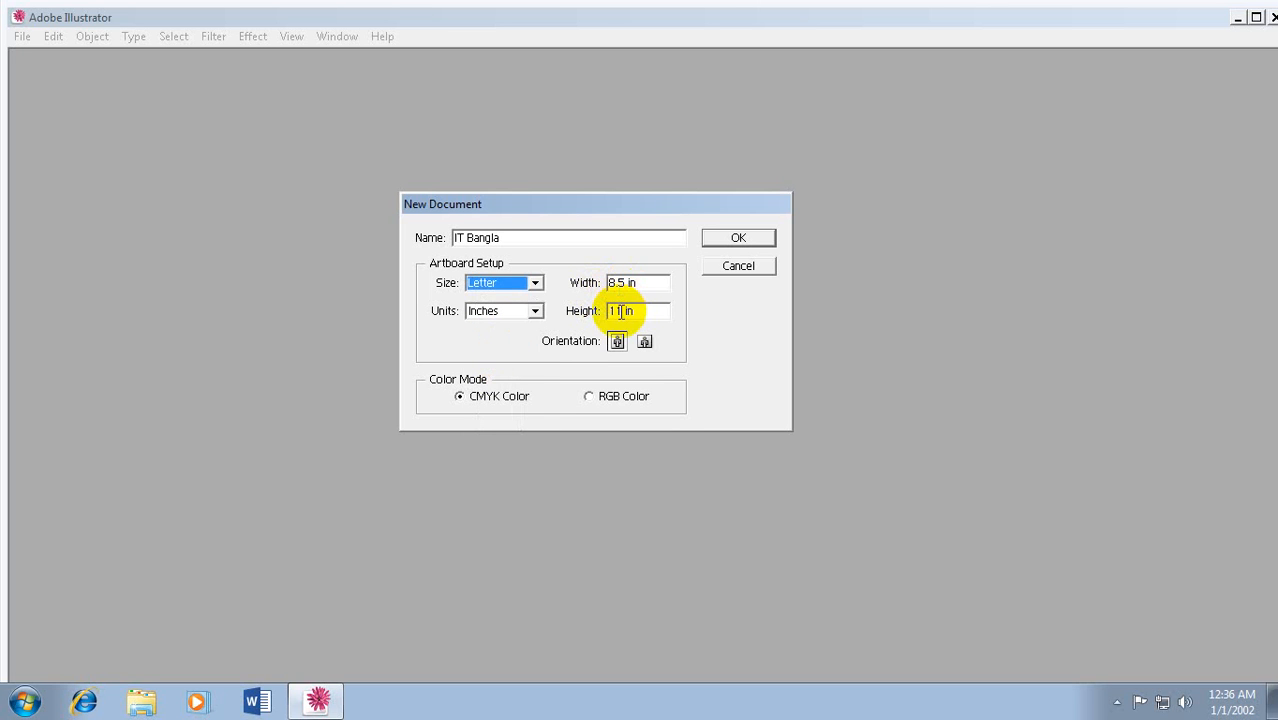
left_click(535, 283)
left_click(500, 356)
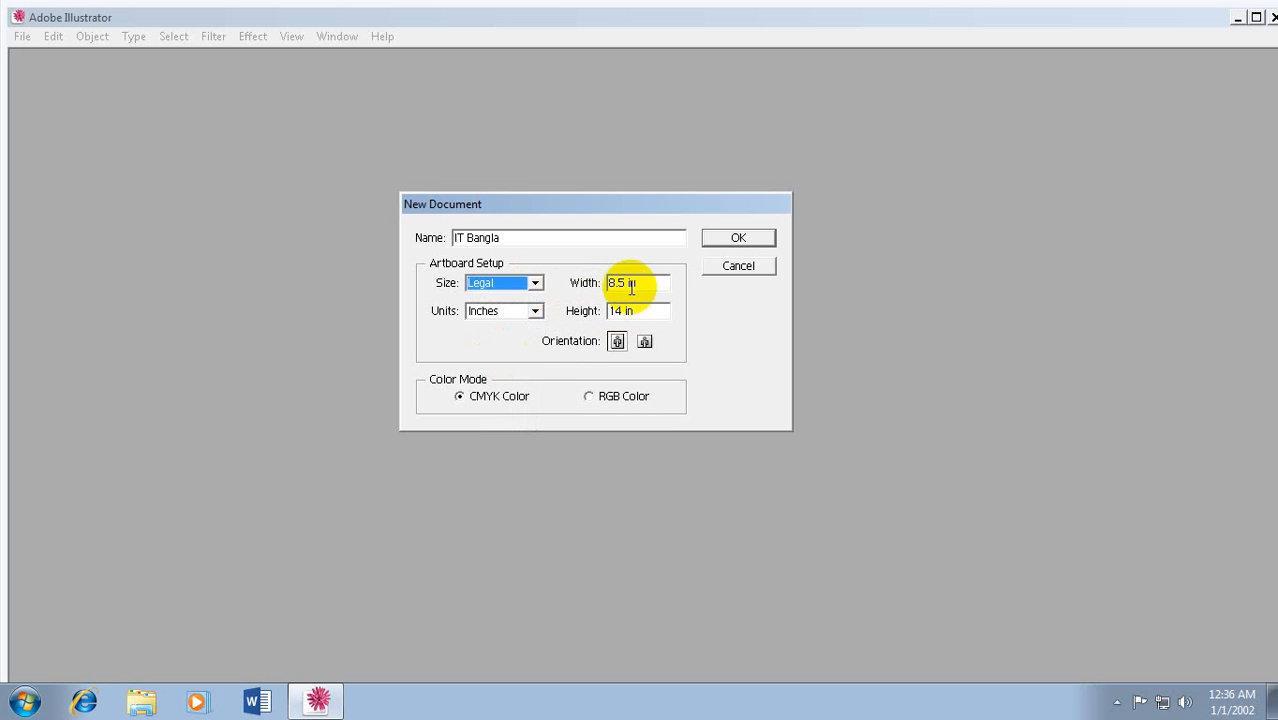
left_click(537, 284)
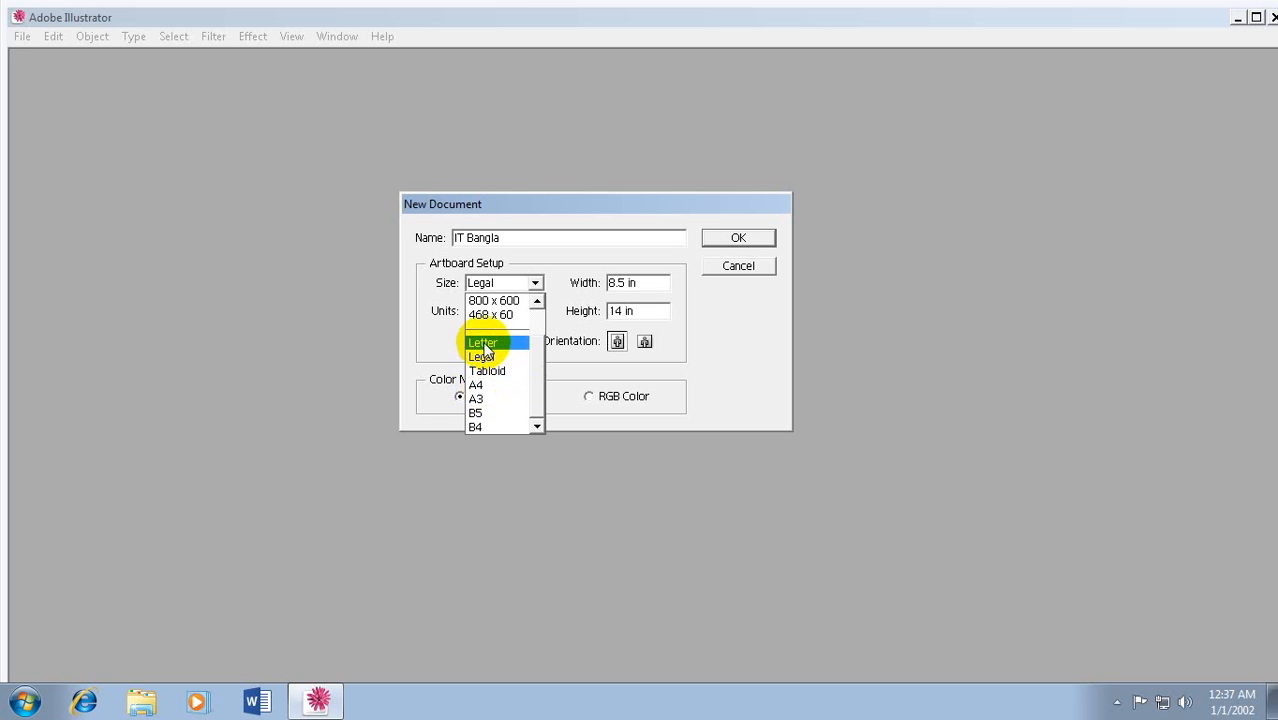
left_click(484, 344)
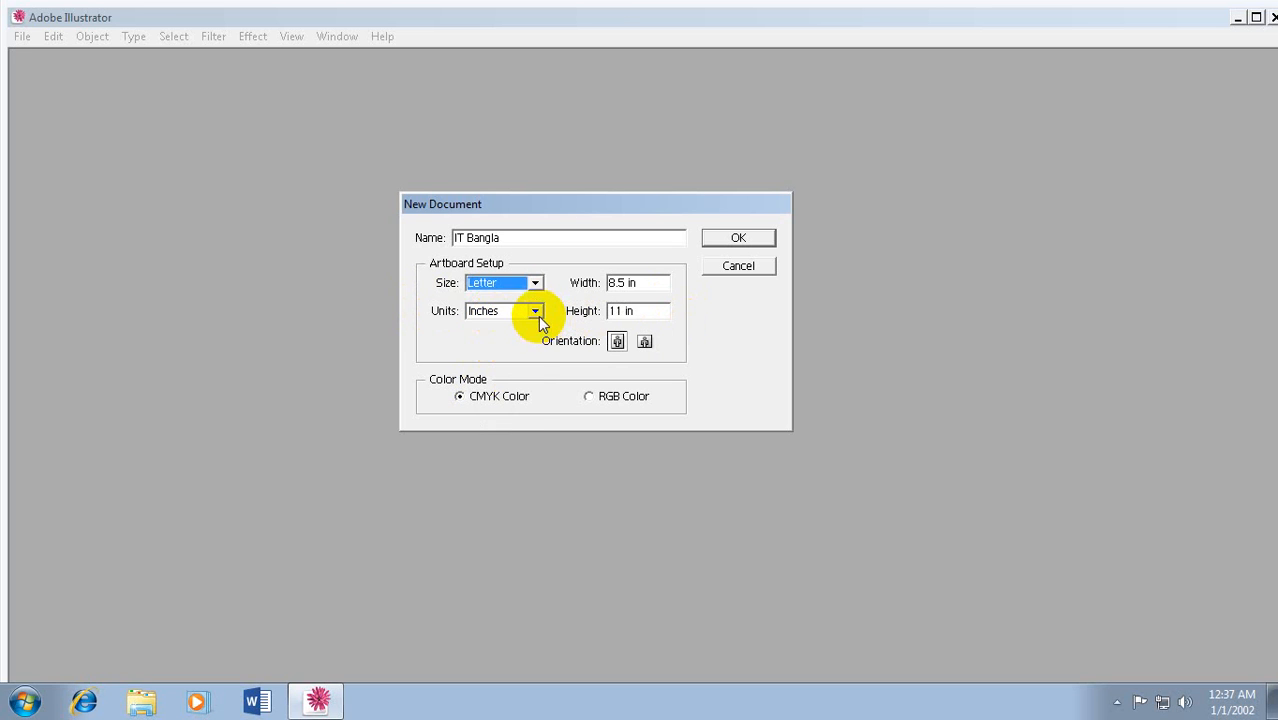
Step: Choose Inches as the artboard units, try the landscape orientation, and set the orientation to portrait
left_click(536, 313)
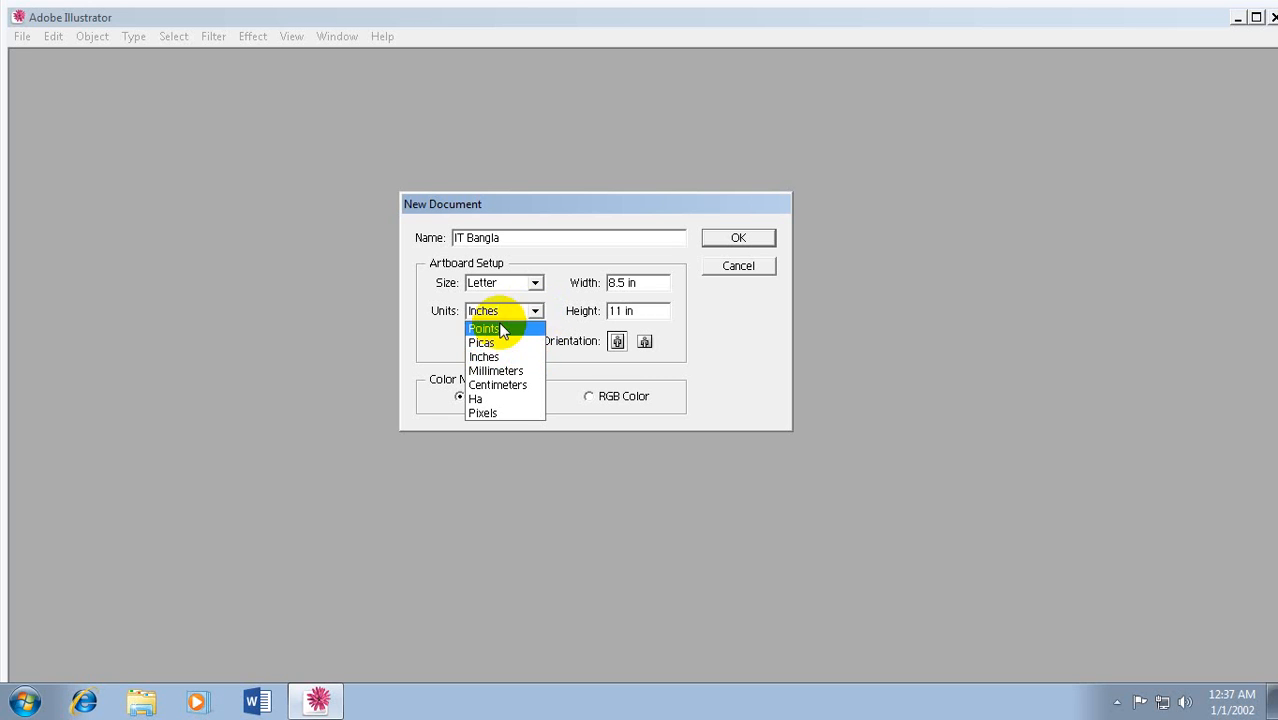
left_click(484, 357)
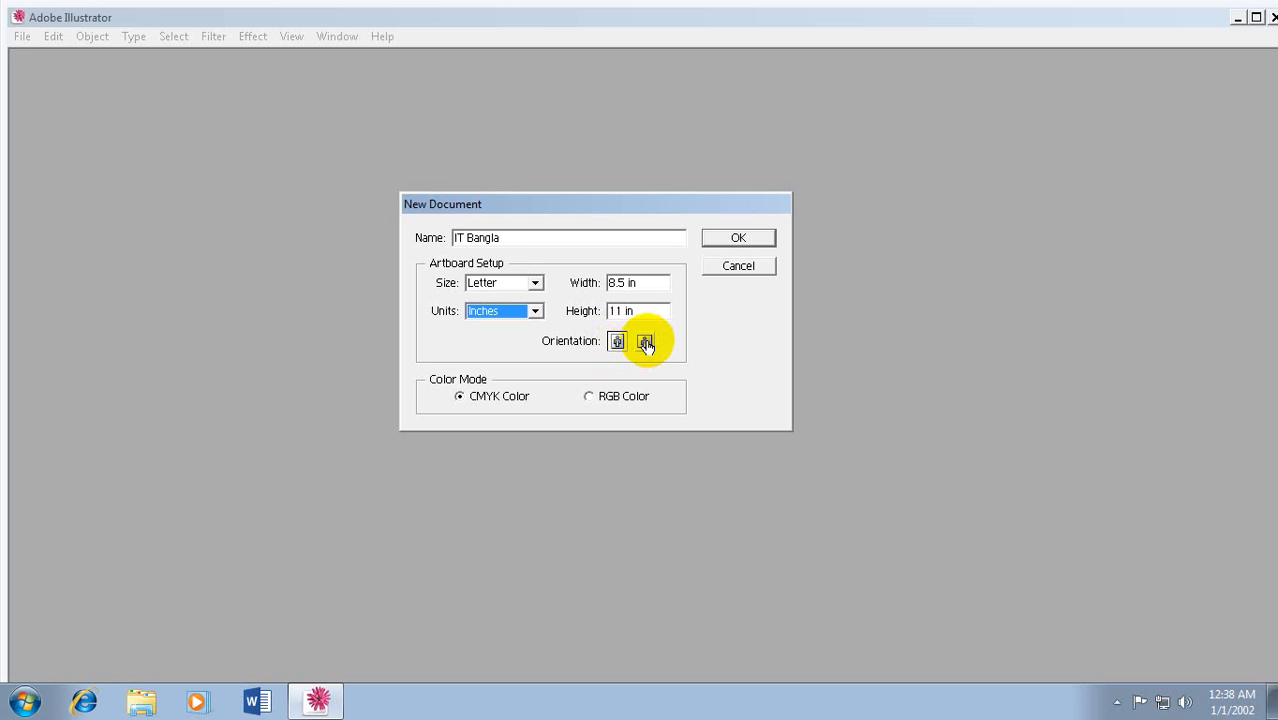
left_click(645, 342)
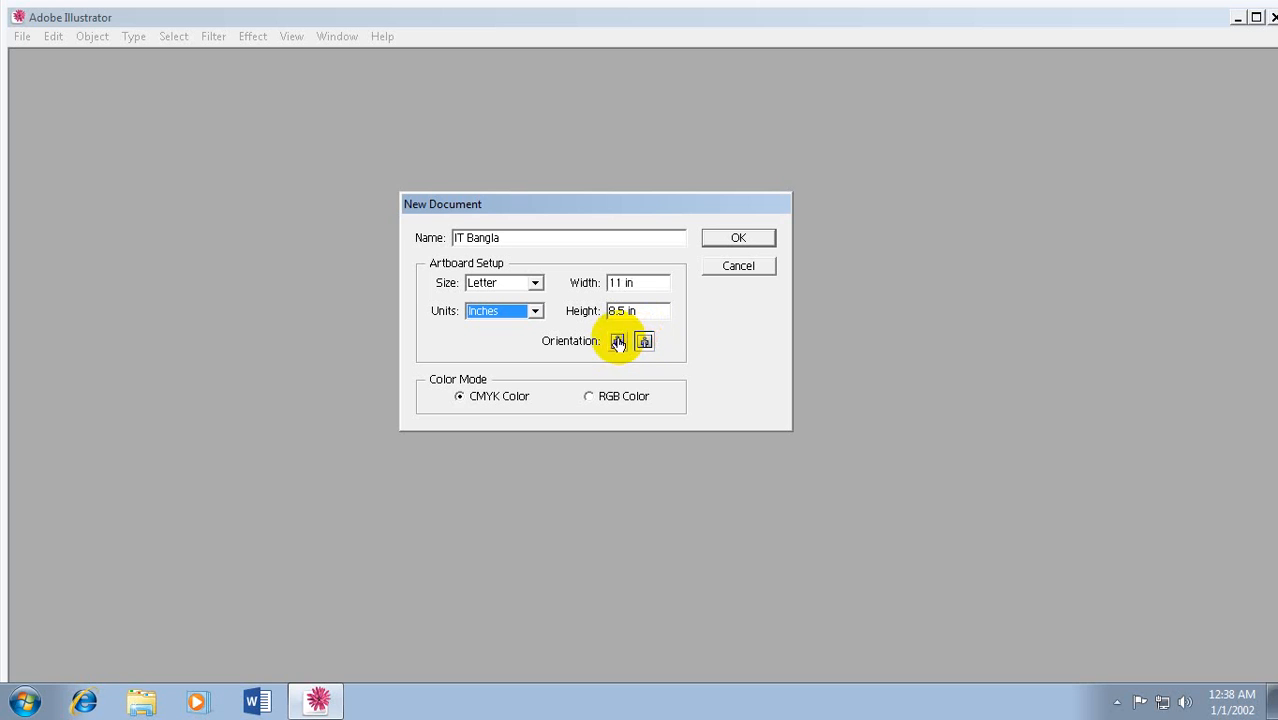
left_click(616, 342)
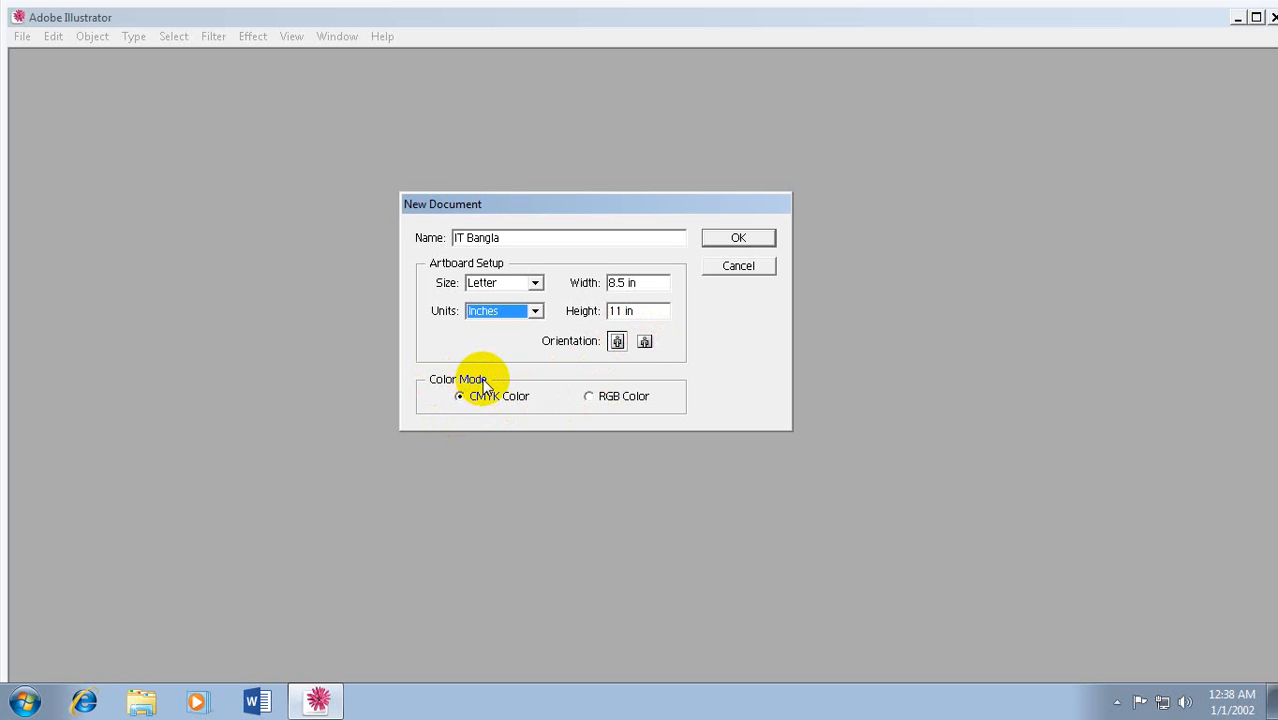
Step: Try RGB Color, set the color mode to CMYK Color, and create the document
left_click(592, 398)
left_click(466, 400)
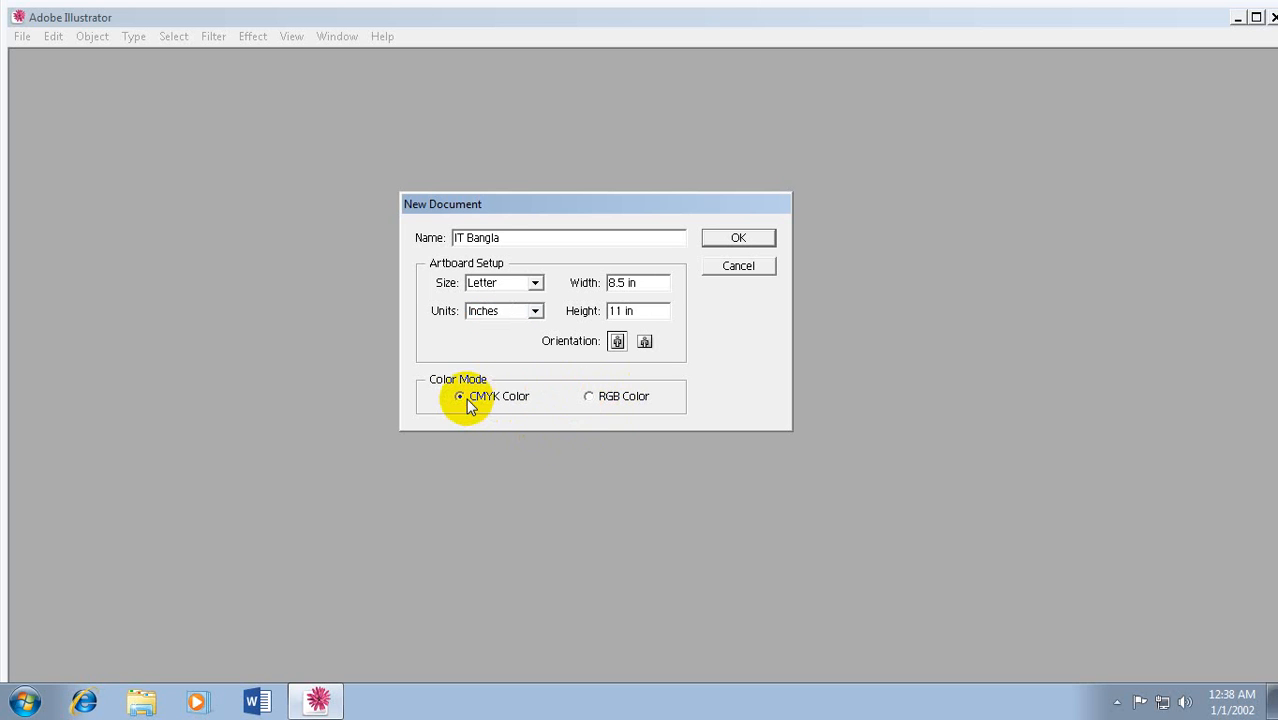
left_click(726, 243)
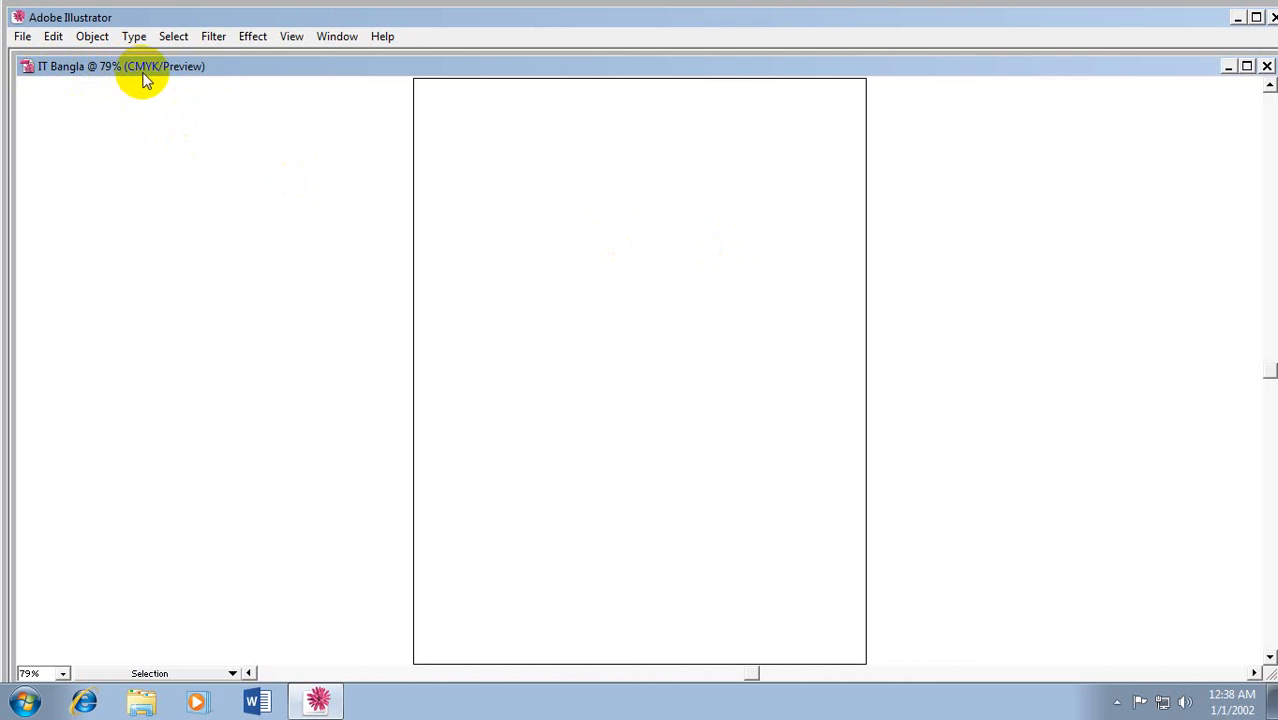
Step: Maximize the IT Bangla document window and reposition the artboard within it
left_click(1247, 66)
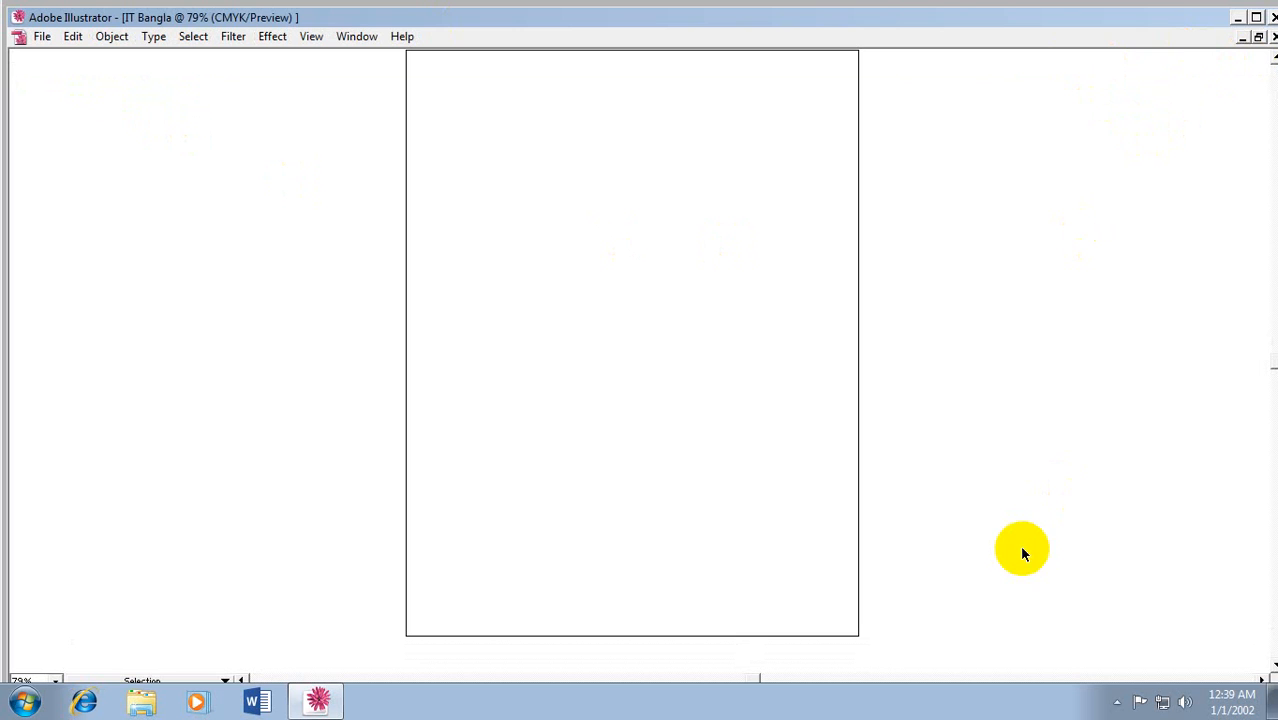
key("space")
left_click_drag(650, 243, 664, 256)
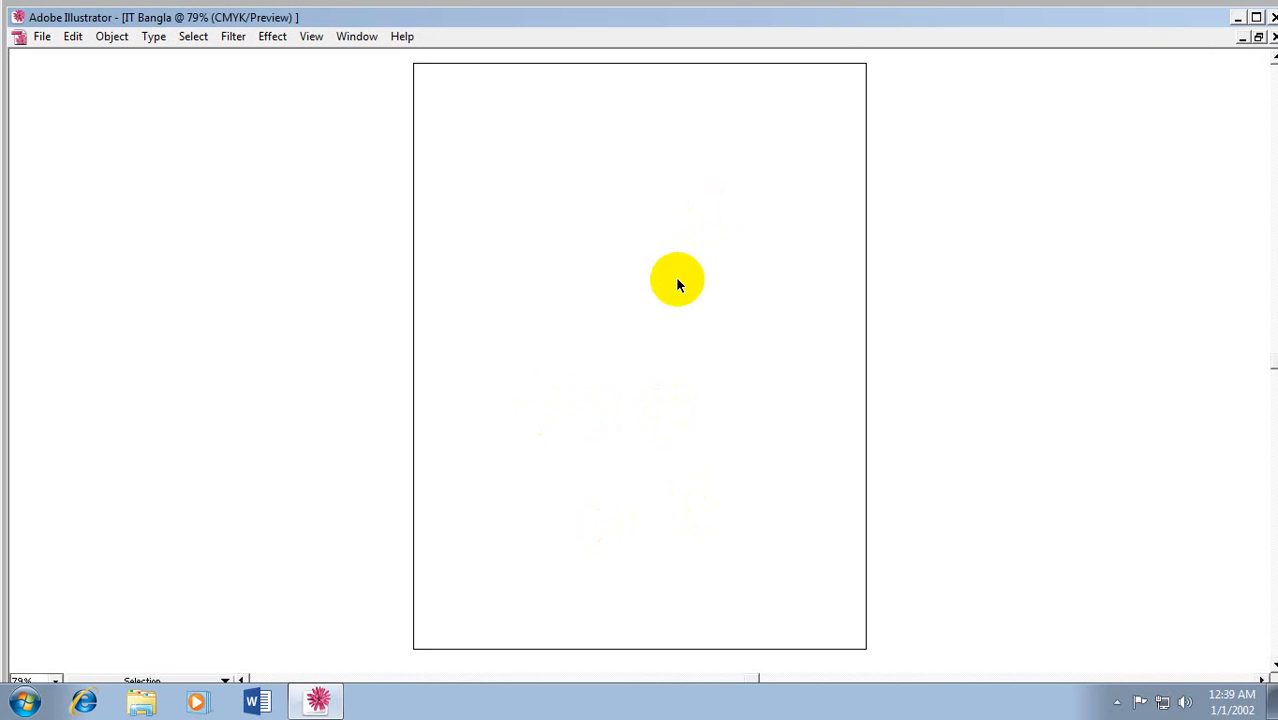
key("space")
left_click_drag(665, 286, 662, 289)
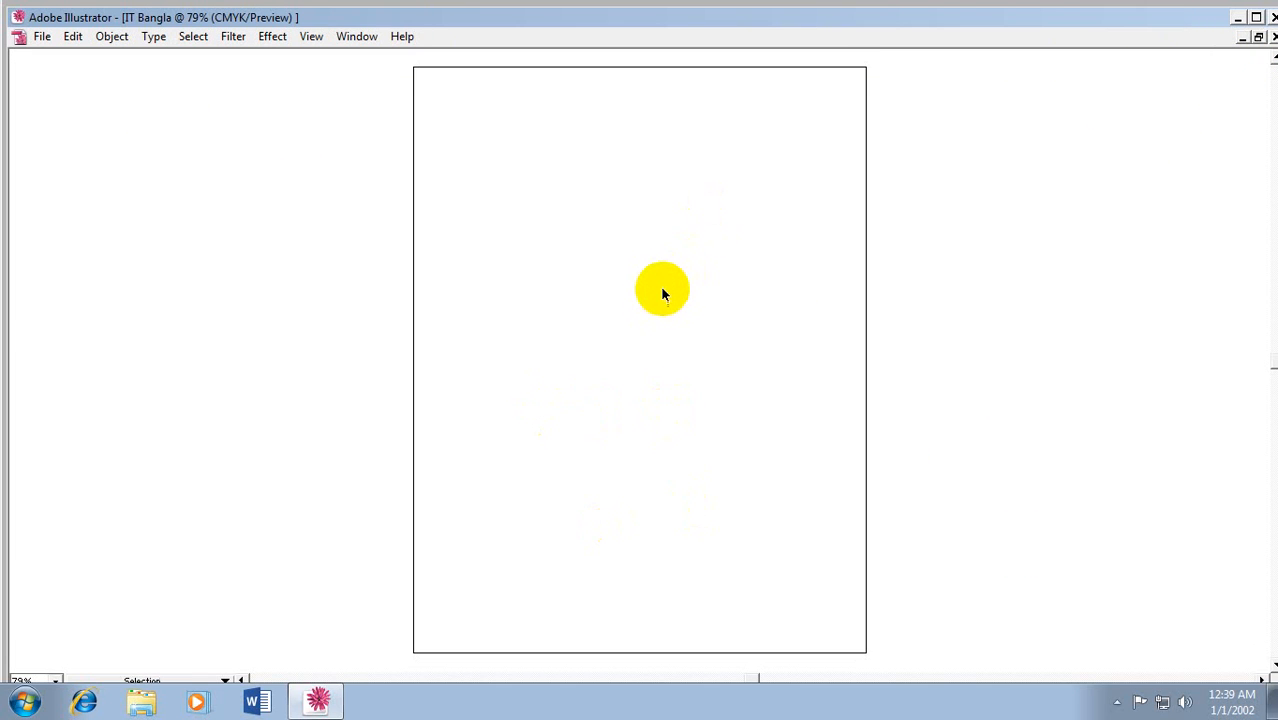
key("space")
key("space")
left_click_drag(662, 288, 582, 317)
key("space")
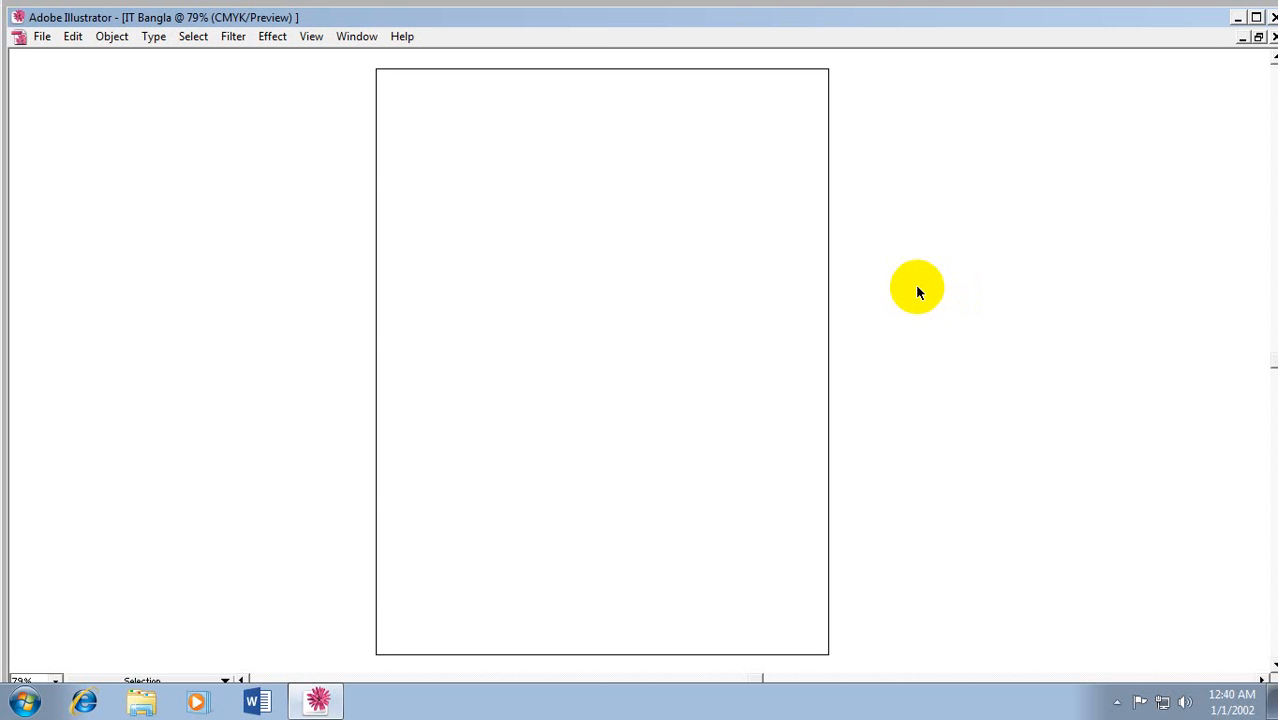
Step: Toggle the document grid on and off four times
key("ctrl+quotedbl")
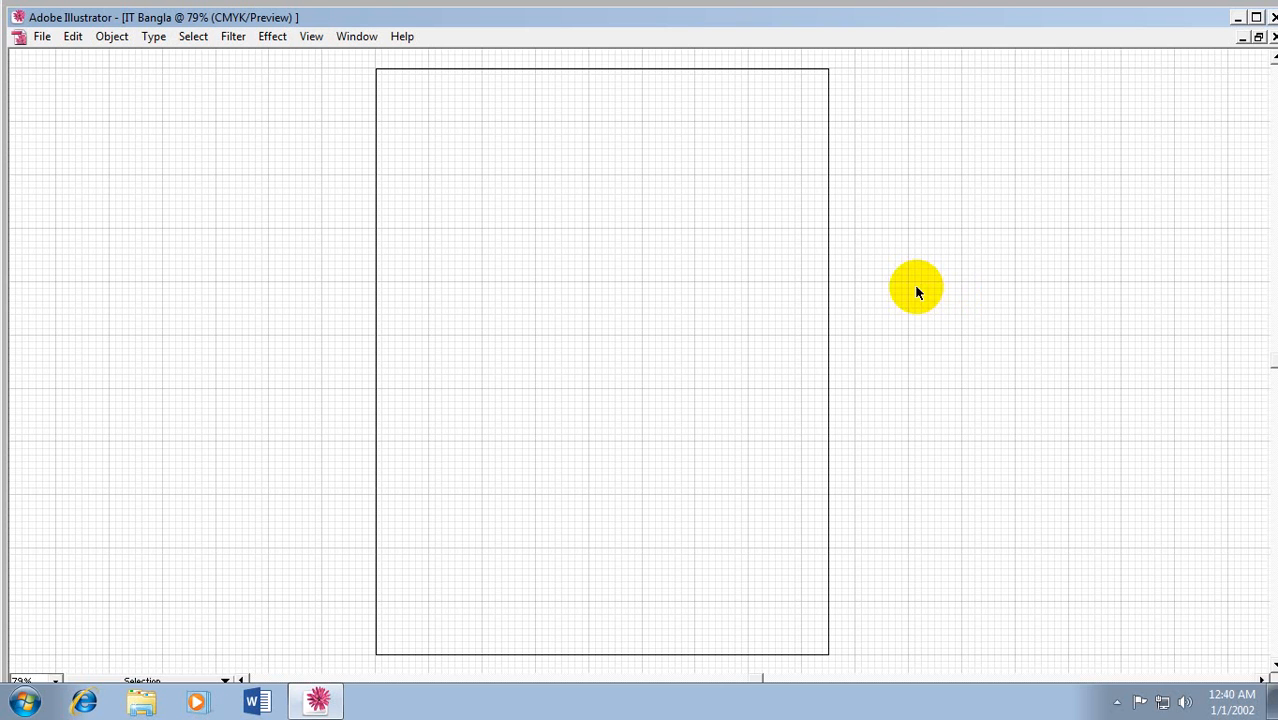
key("ctrl+quotedbl")
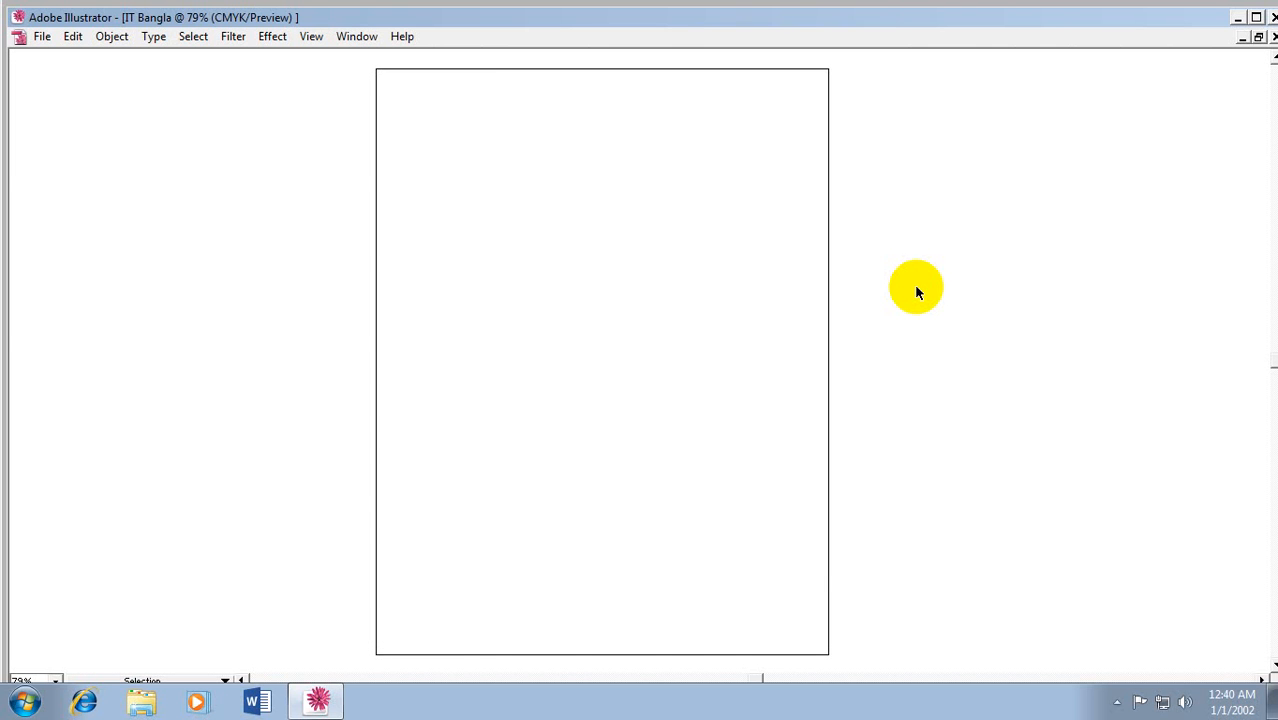
key("ctrl+quotedbl")
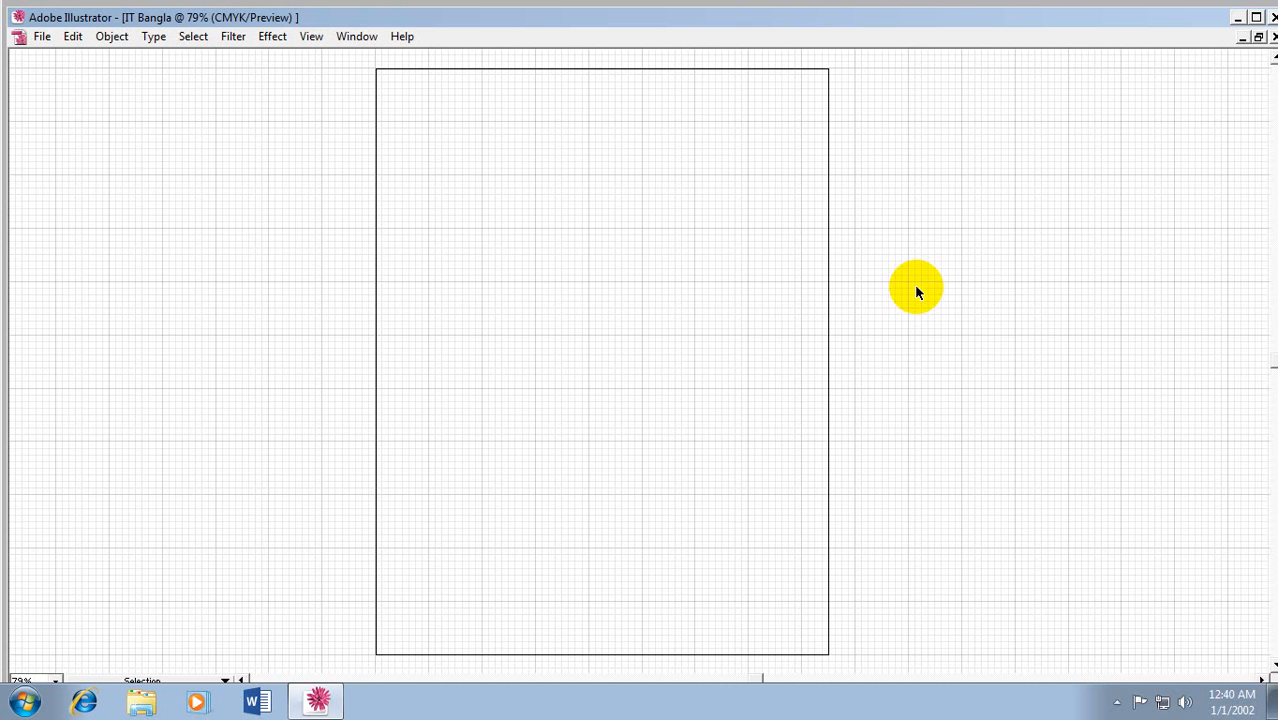
key("ctrl+quotedbl")
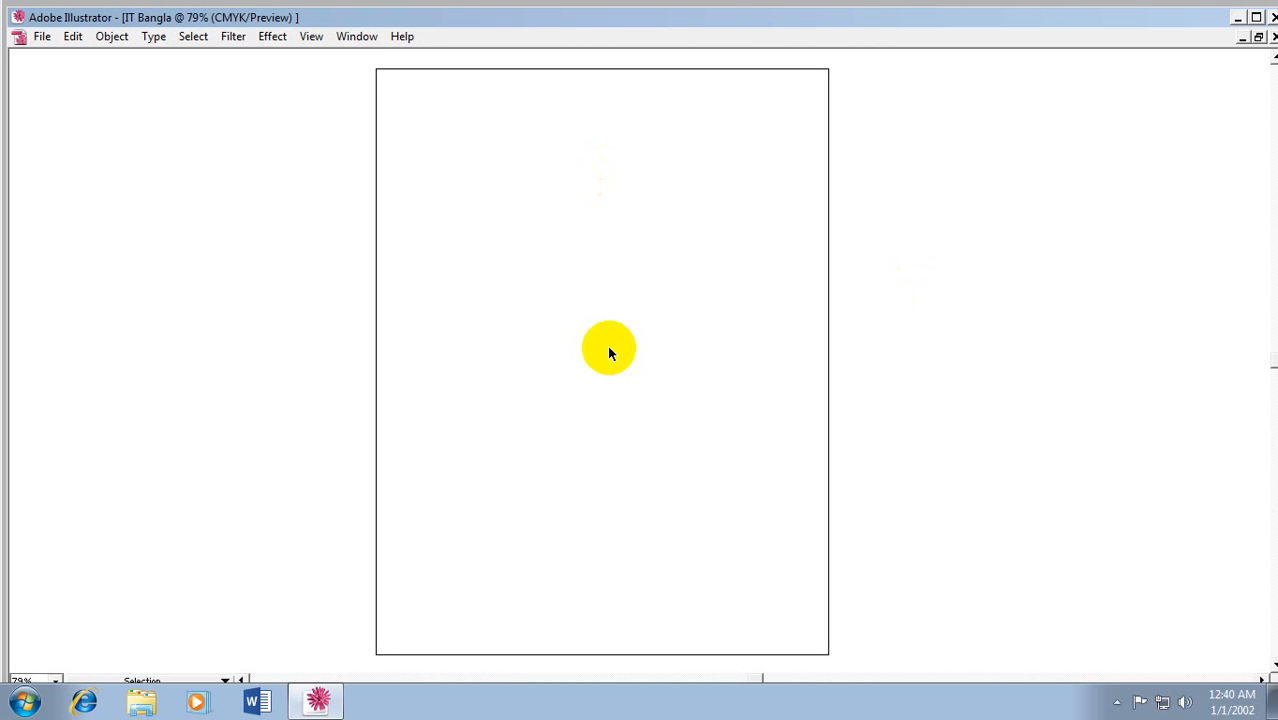
right_click(515, 156)
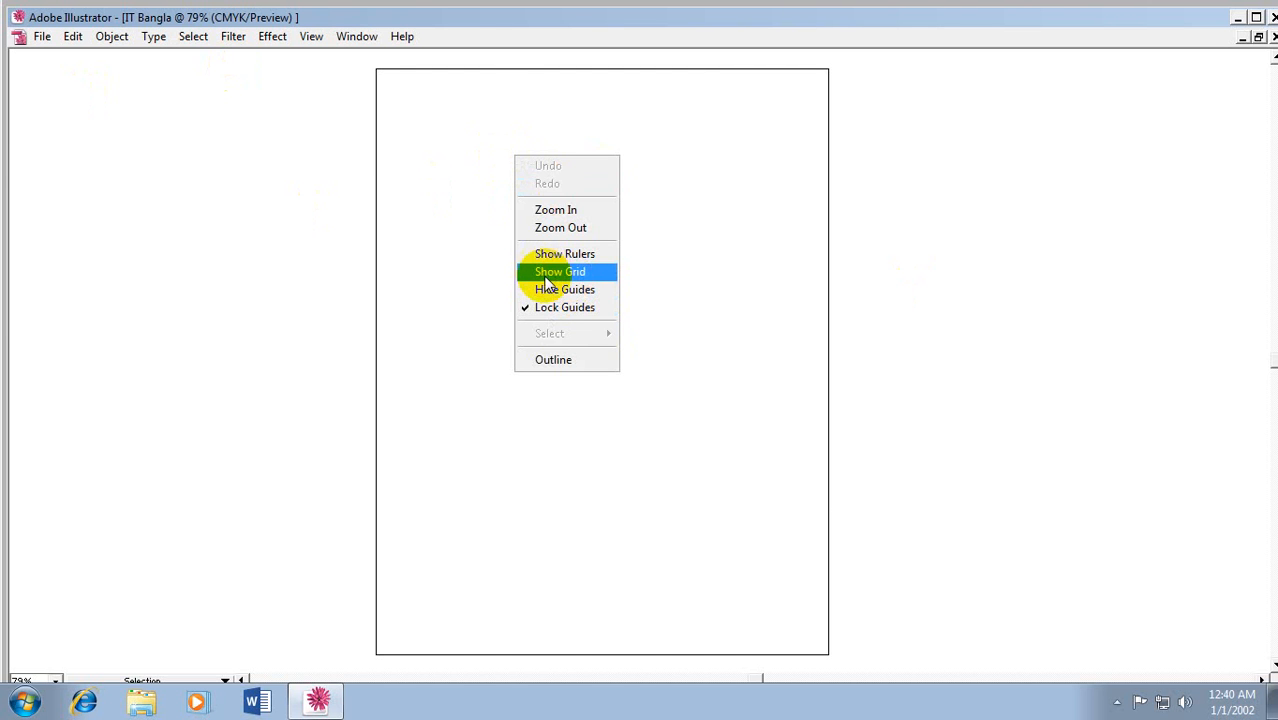
left_click(547, 281)
right_click(541, 206)
left_click(609, 328)
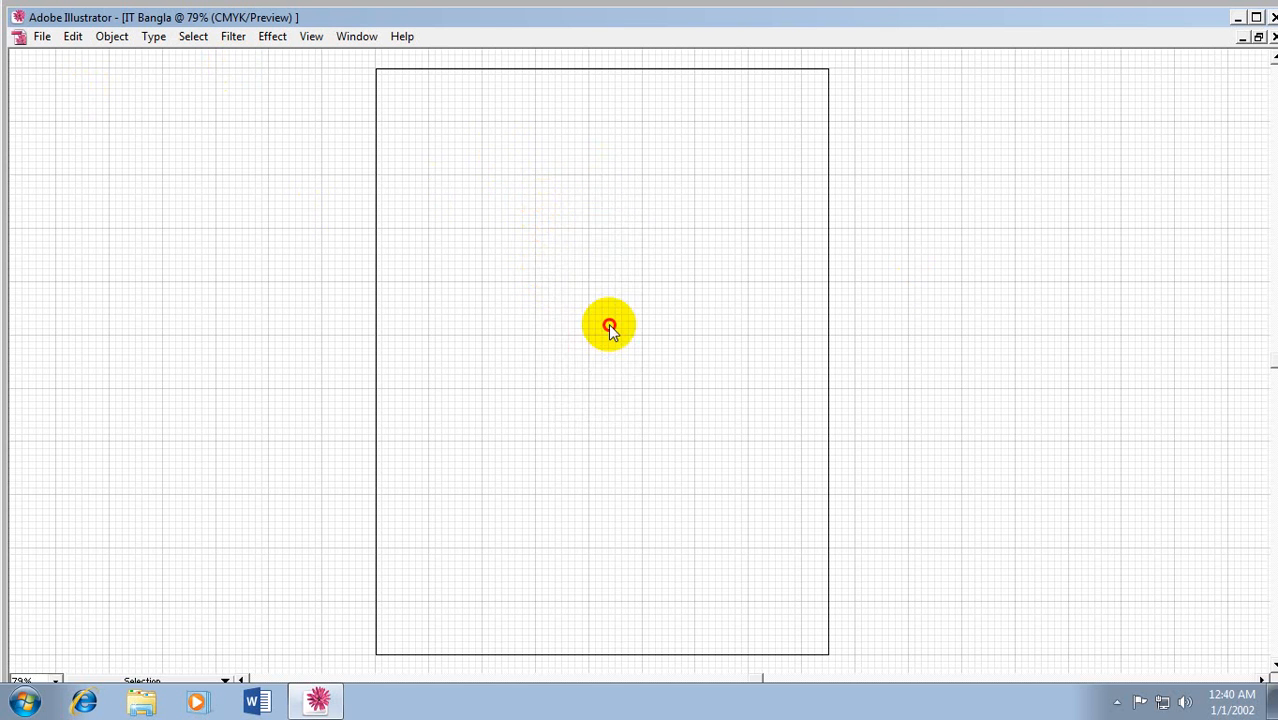
left_click(311, 37)
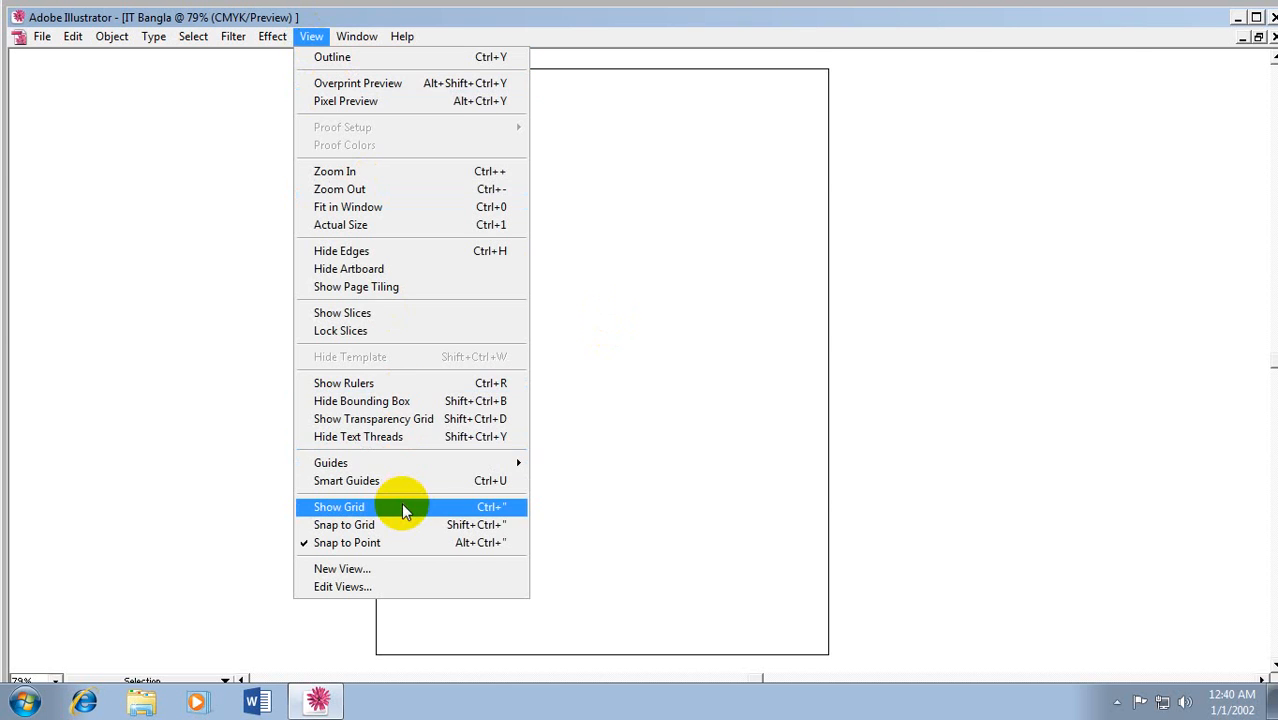
left_click(405, 510)
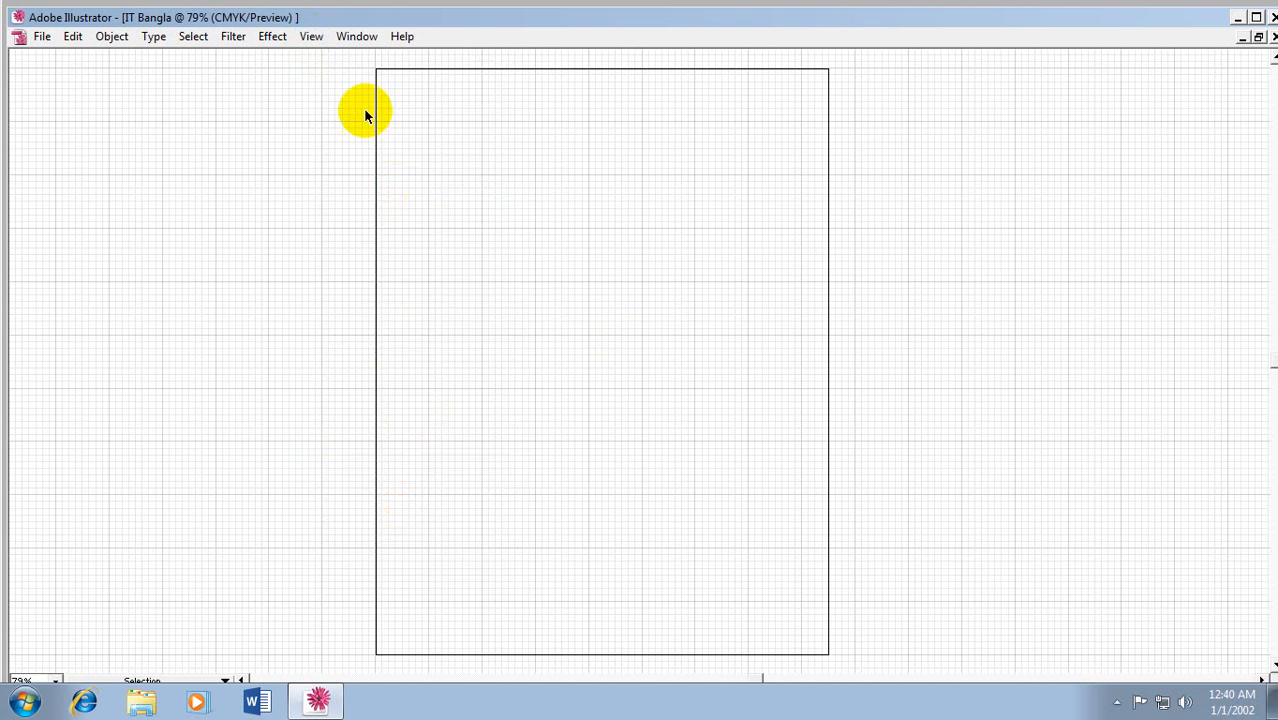
left_click(316, 37)
left_click(385, 506)
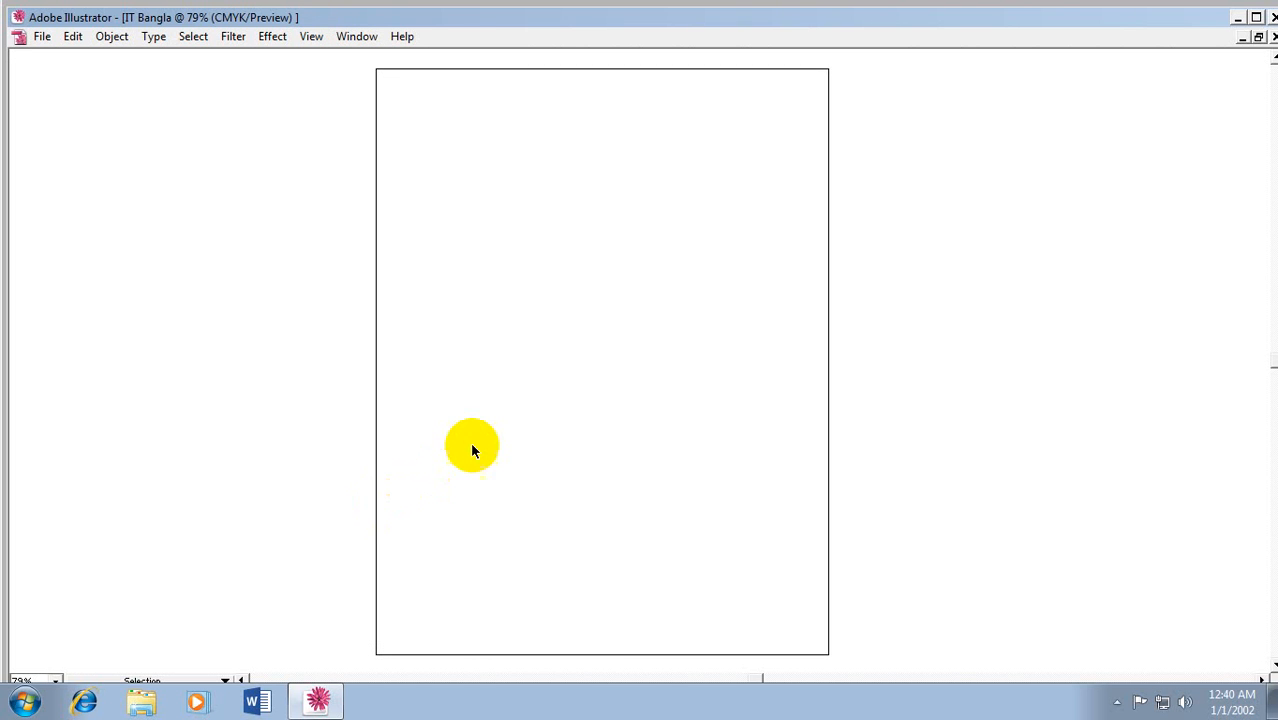
Step: Show the grid over the IT Bangla page, try hiding it twice, and leave it displayed
right_click(554, 174)
left_click(603, 290)
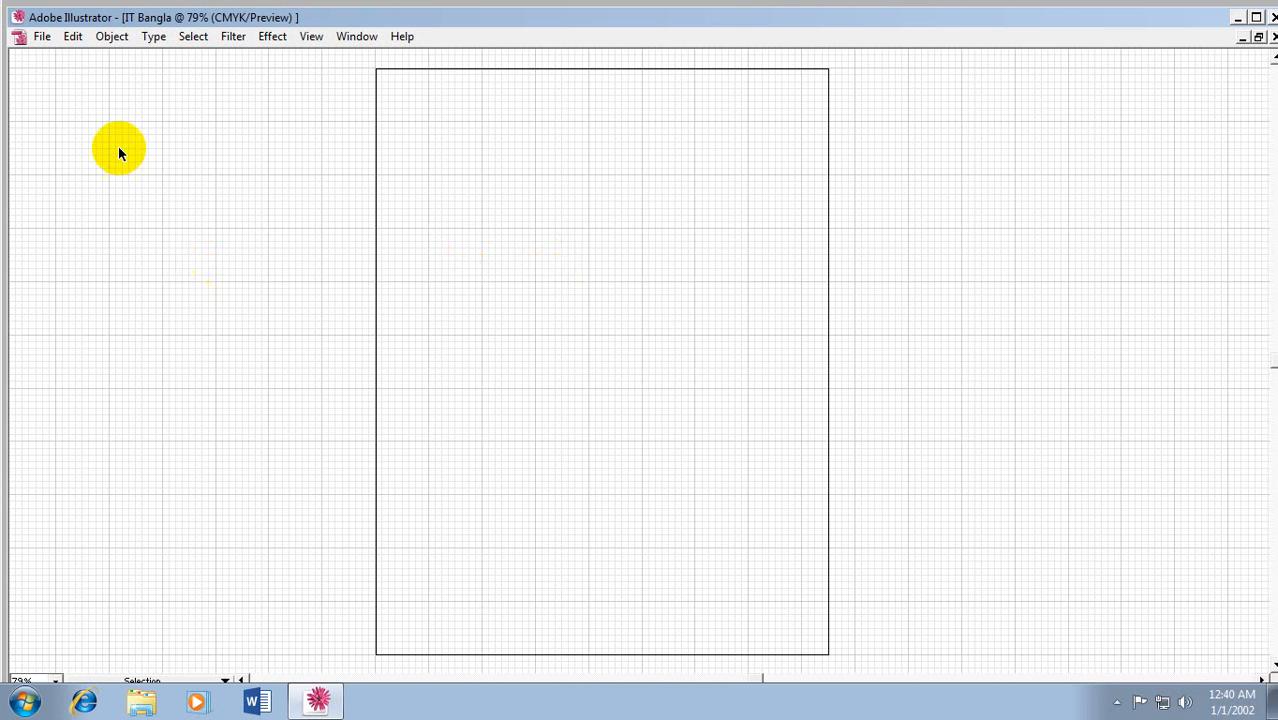
left_click(311, 38)
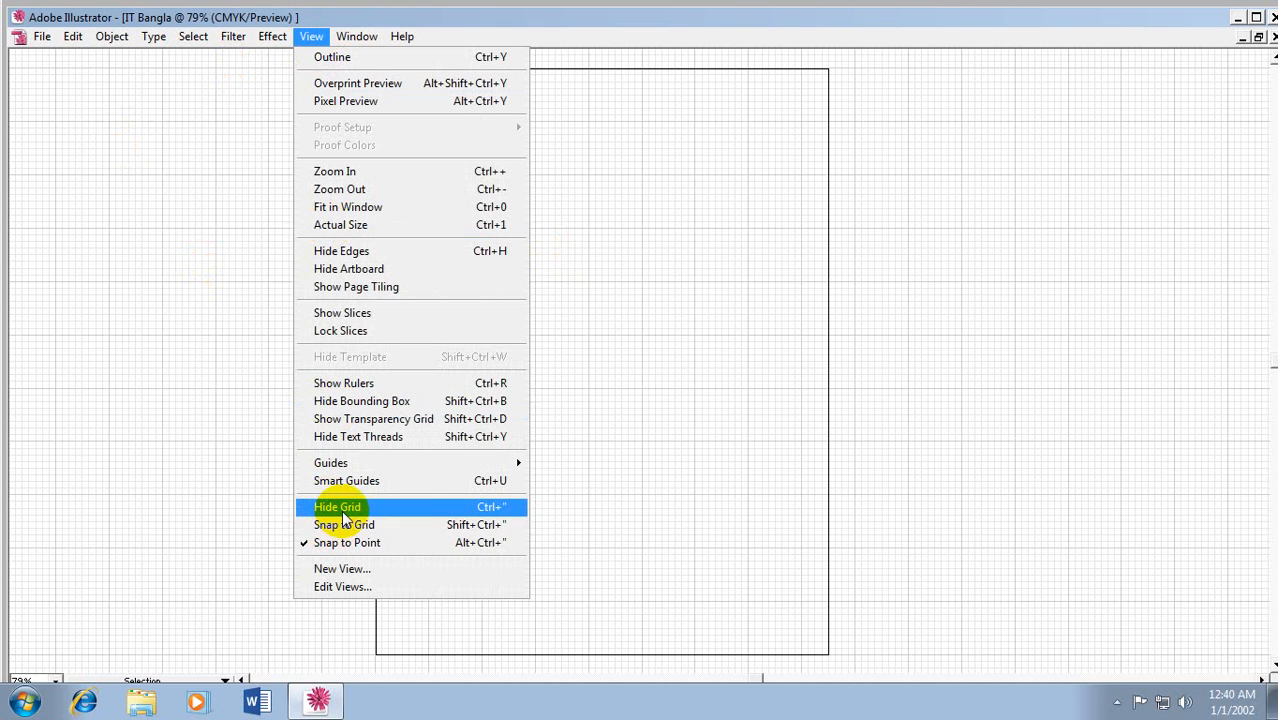
left_click(155, 416)
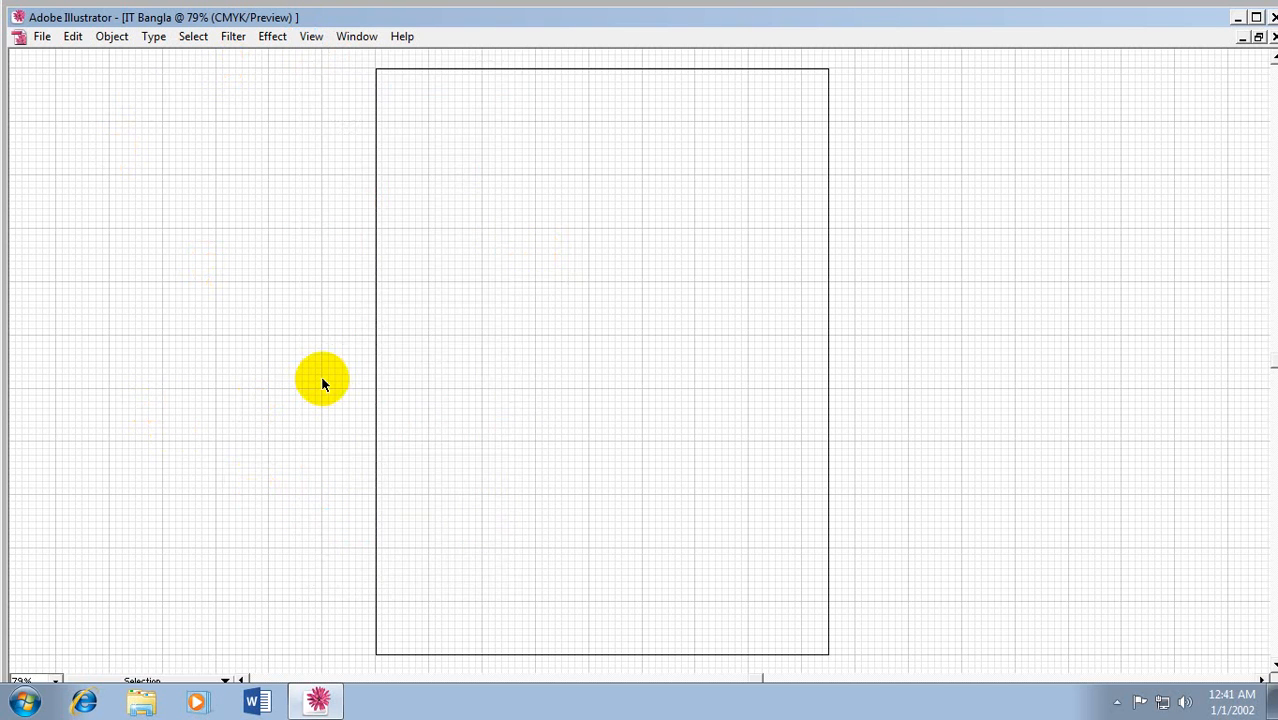
key("ctrl+quotedbl")
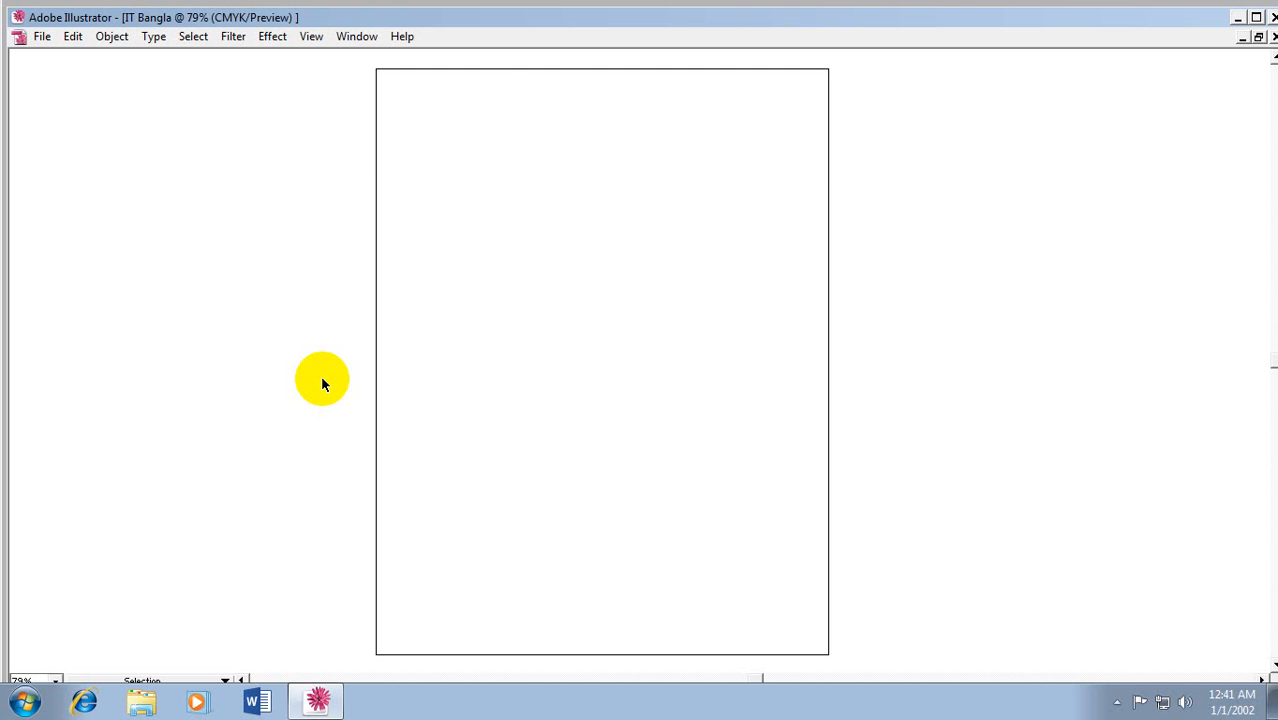
key("ctrl+quotedbl")
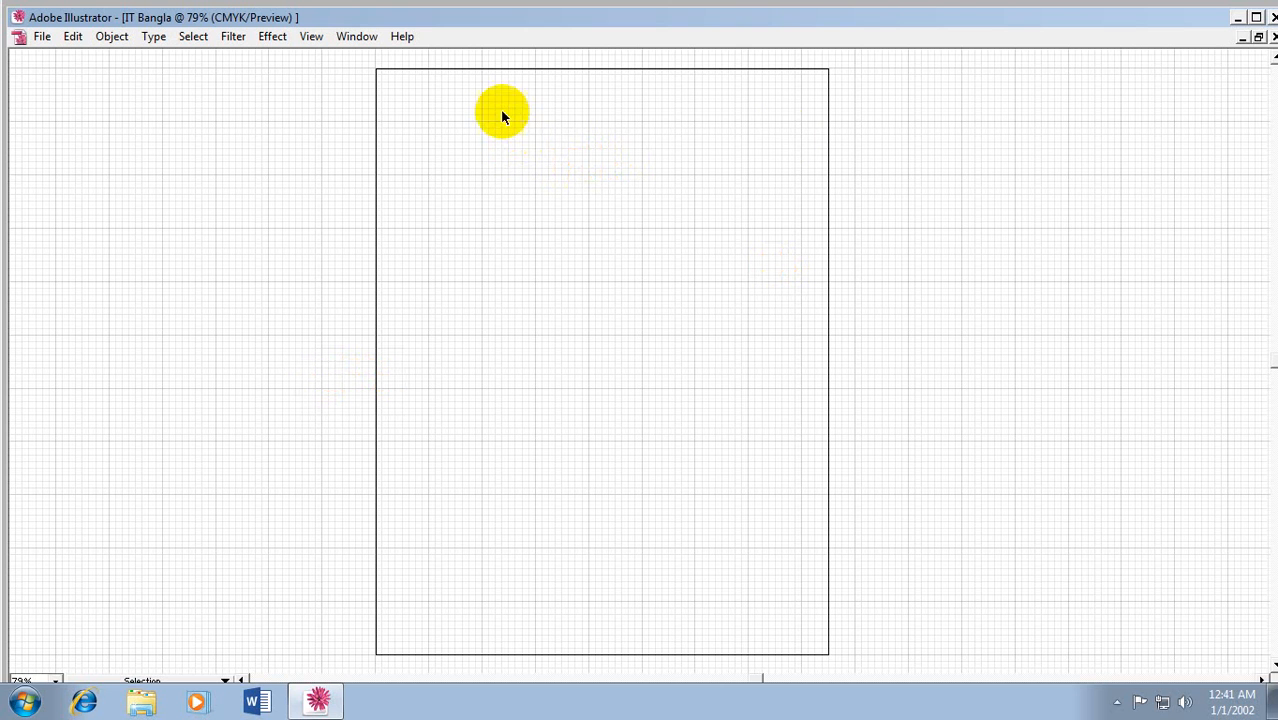
right_click(640, 238)
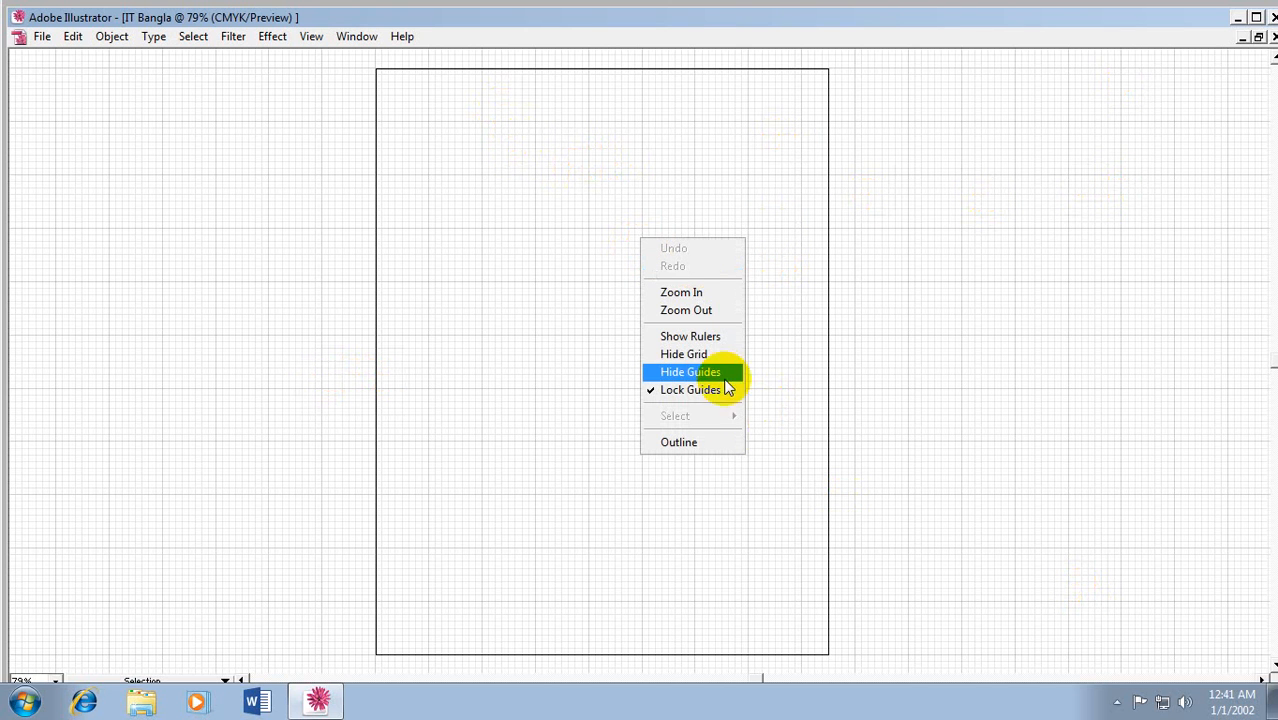
left_click(714, 358)
right_click(664, 252)
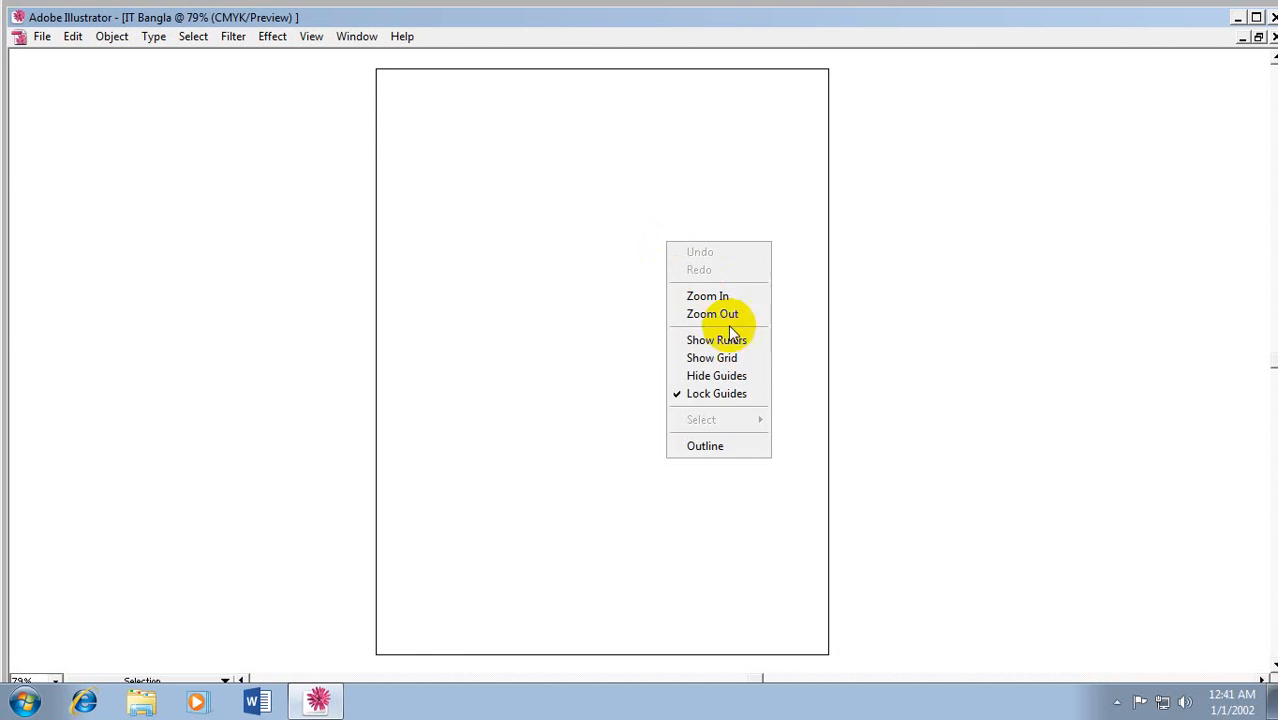
left_click(733, 360)
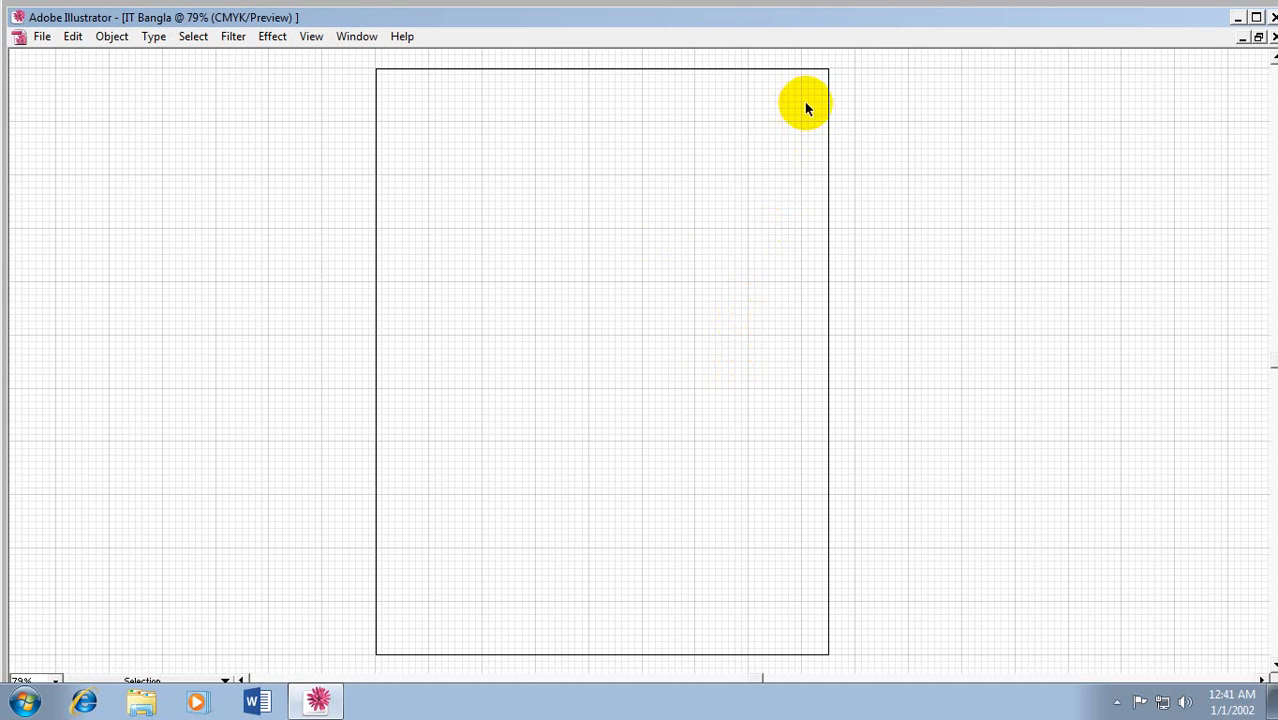
Step: Pan the gridded page with the Hand tool until the artboard is centered in the view
key("space")
left_click_drag(622, 195, 632, 199)
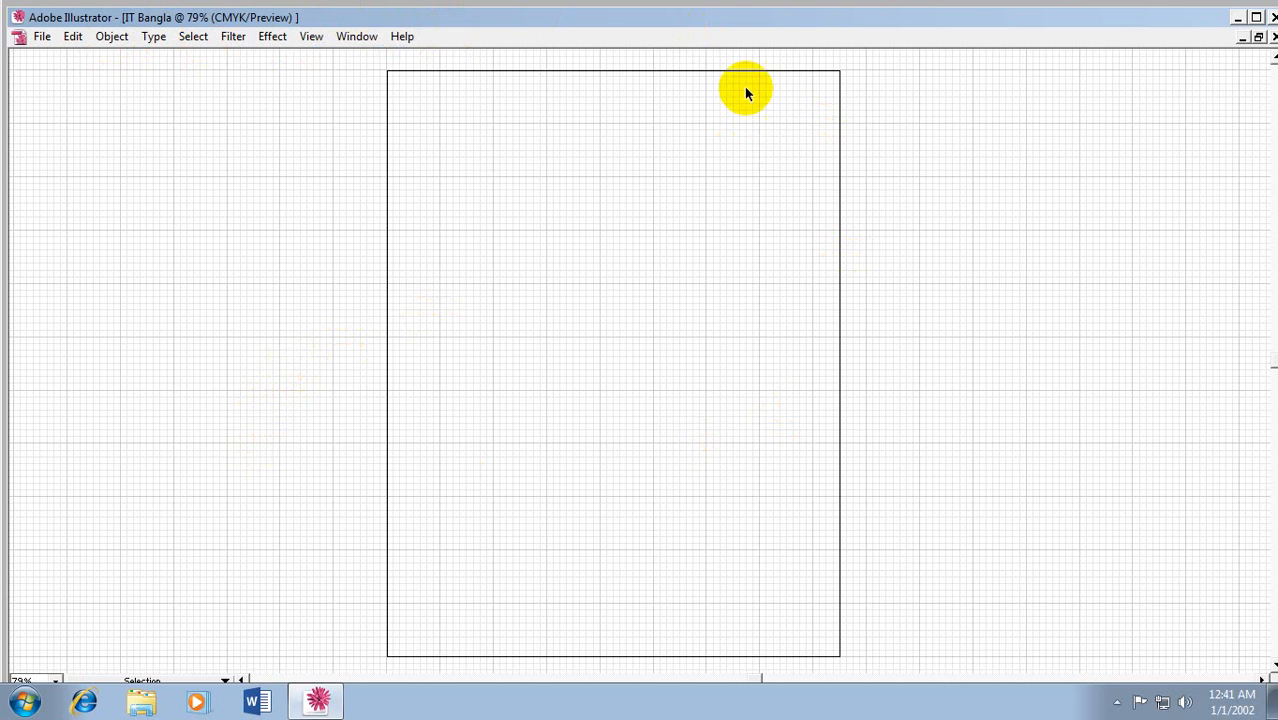
key("h")
left_click_drag(507, 238, 511, 237)
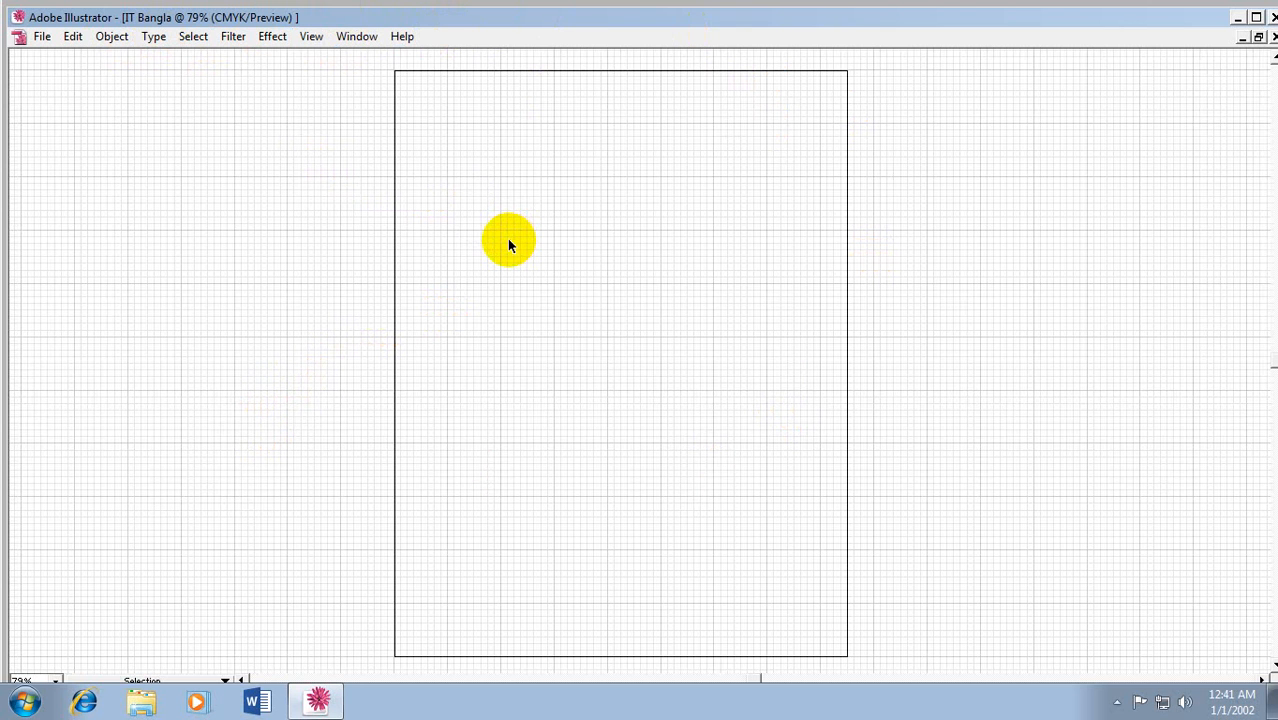
key("space")
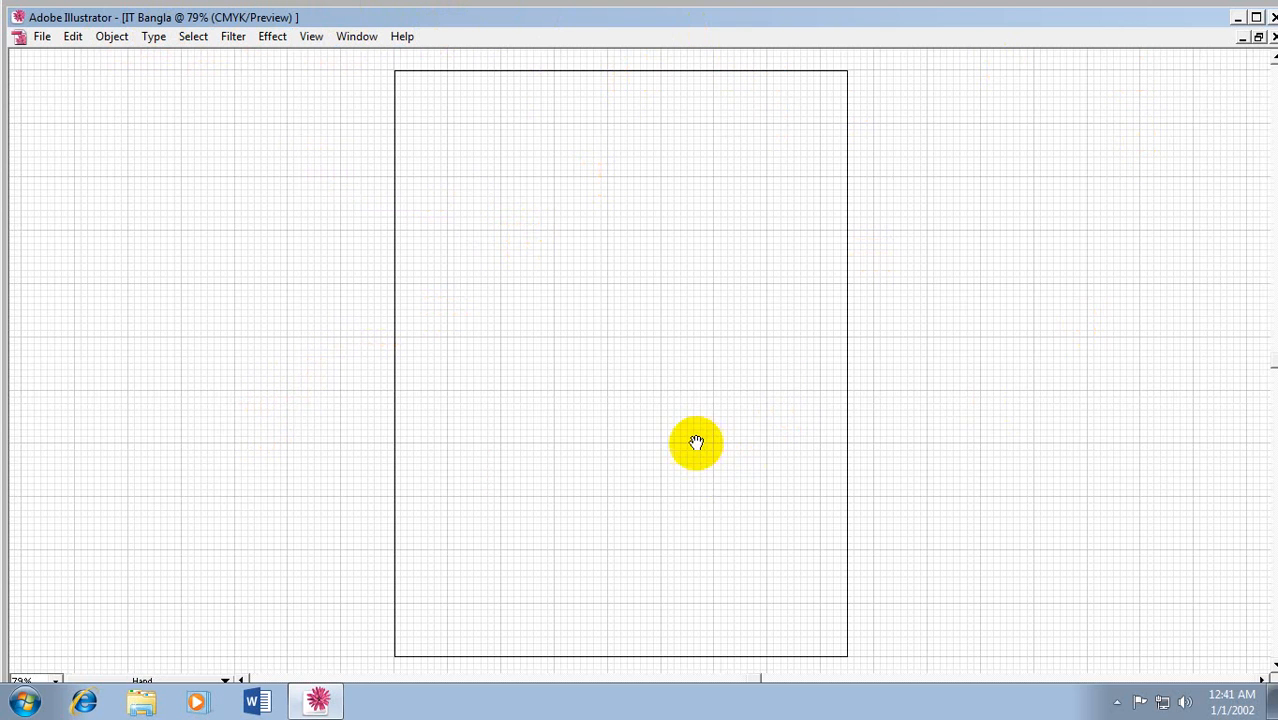
mouse_move(693, 442)
left_mouse_down()
mouse_move(719, 431)
mouse_move(710, 443)
left_mouse_up()
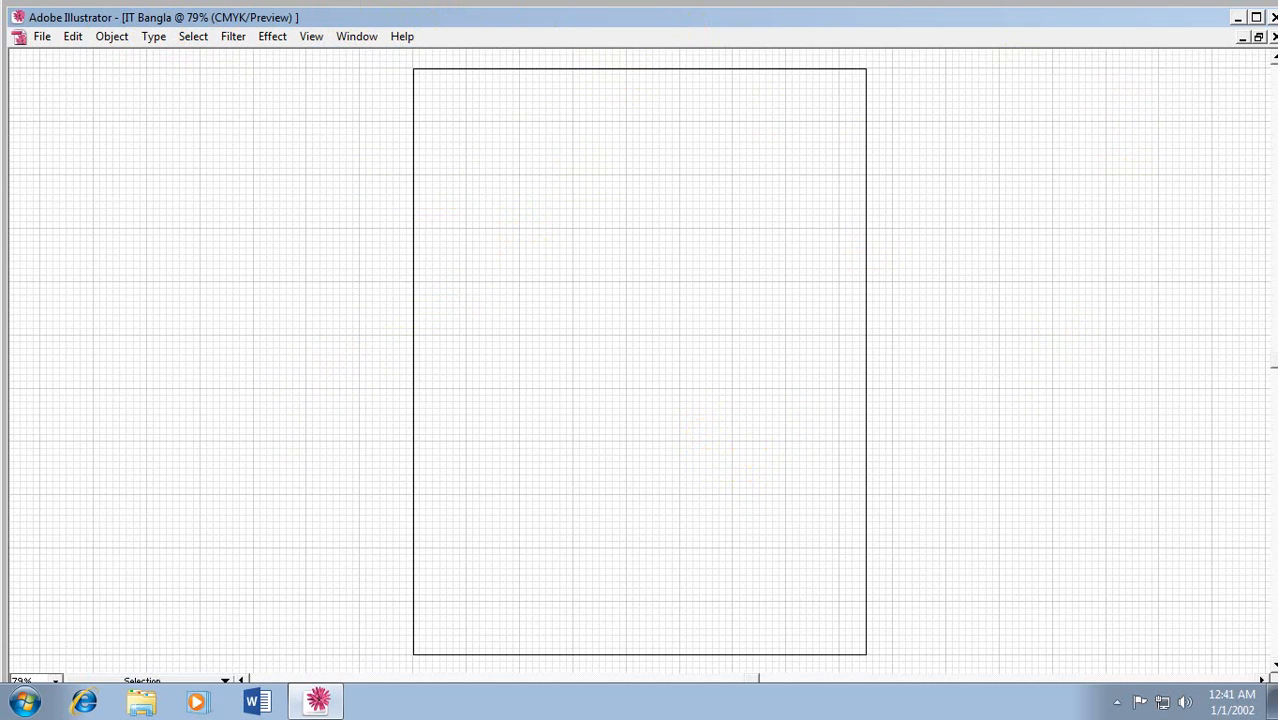
Step: Zoom in on the page as far as 1600%, zoom in and out repeatedly, and settle at 100% magnification
key("ctrl+plus")
key("ctrl+plus")
key("ctrl+plus")
key("ctrl+plus")
key("ctrl+plus")
key("ctrl+plus")
key("ctrl+plus")
key("ctrl+plus")
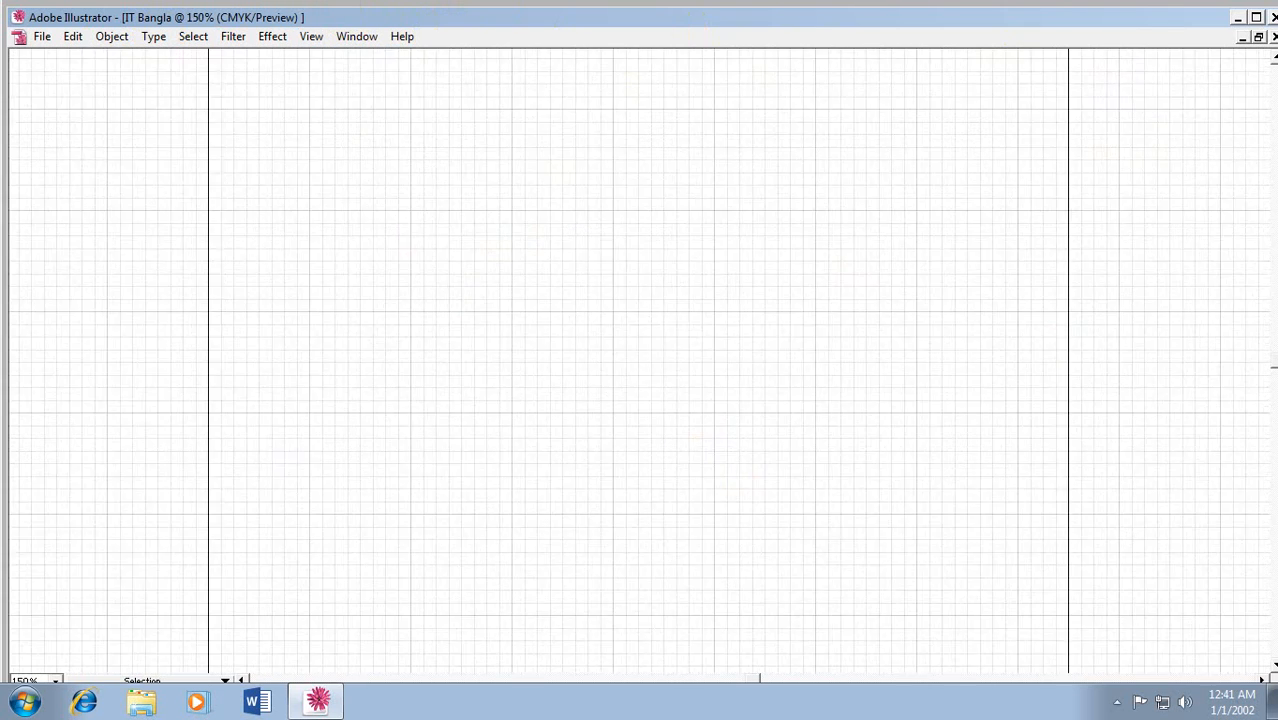
key("ctrl+minus")
key("ctrl+minus")
key("ctrl+minus")
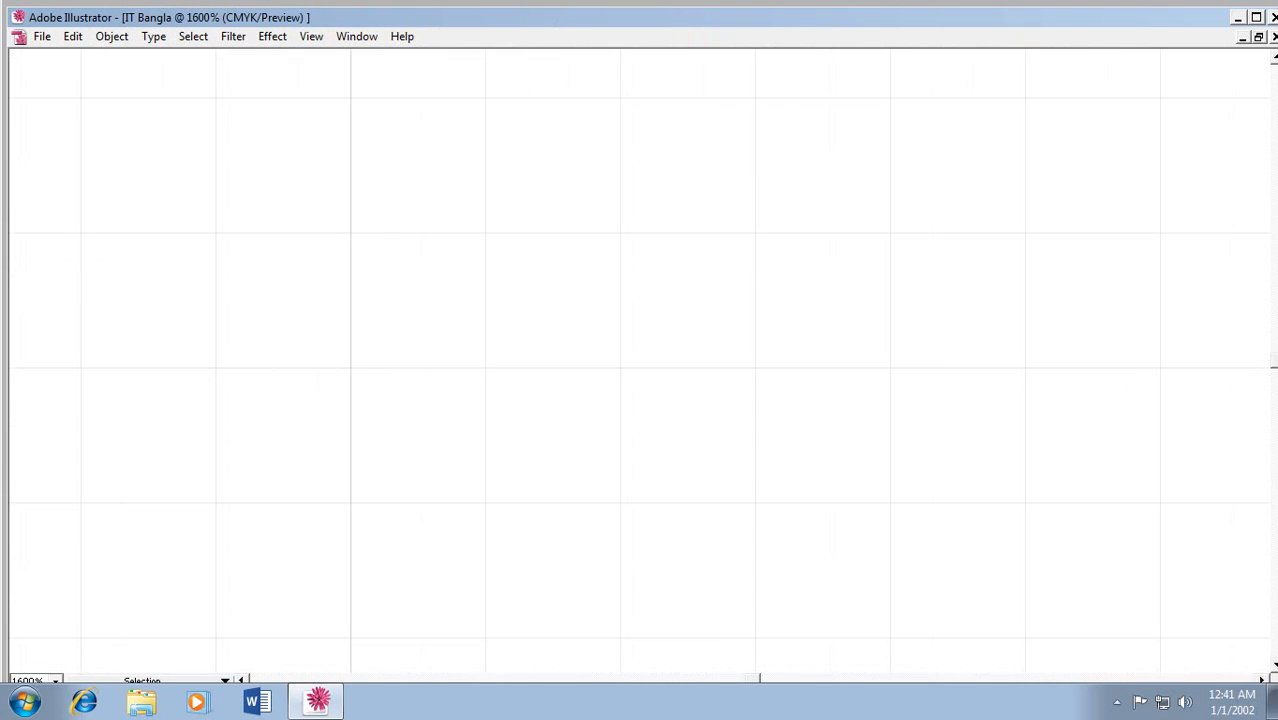
key("ctrl+minus")
key("ctrl+minus")
key("ctrl+minus")
key("ctrl+minus")
key("ctrl+minus")
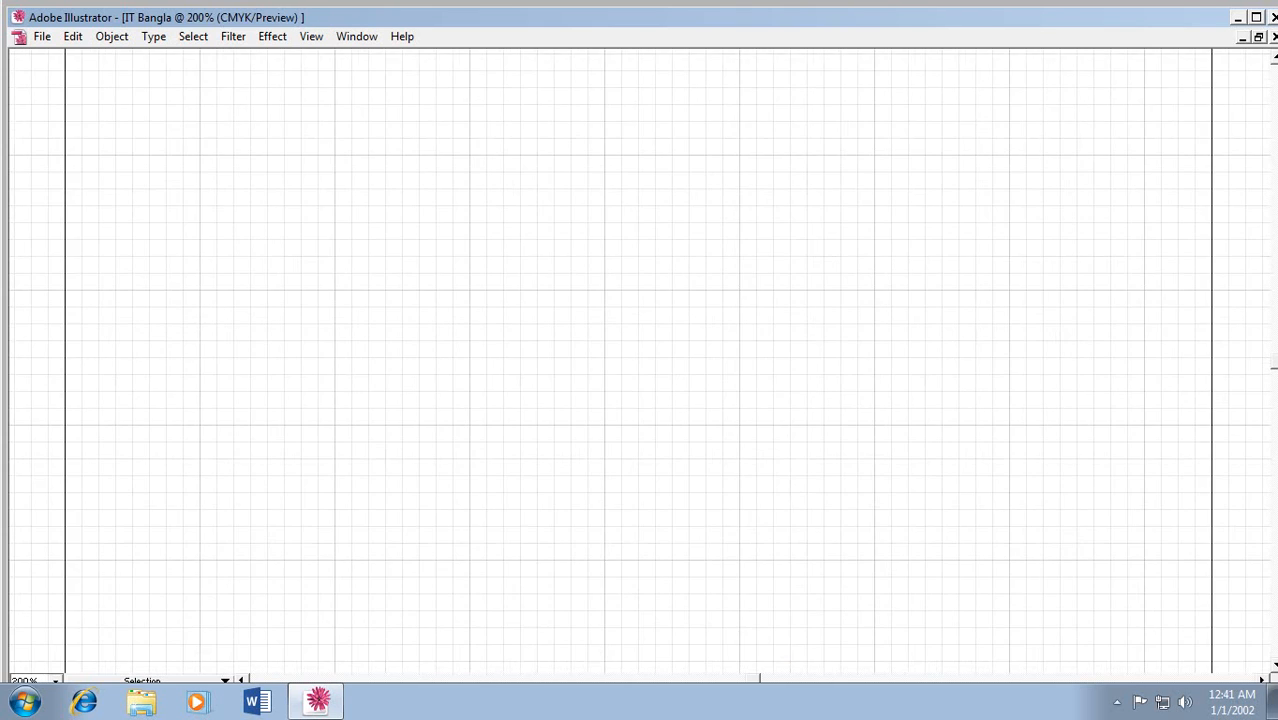
key("ctrl+plus")
key("ctrl+plus")
key("ctrl+plus")
key("ctrl+plus")
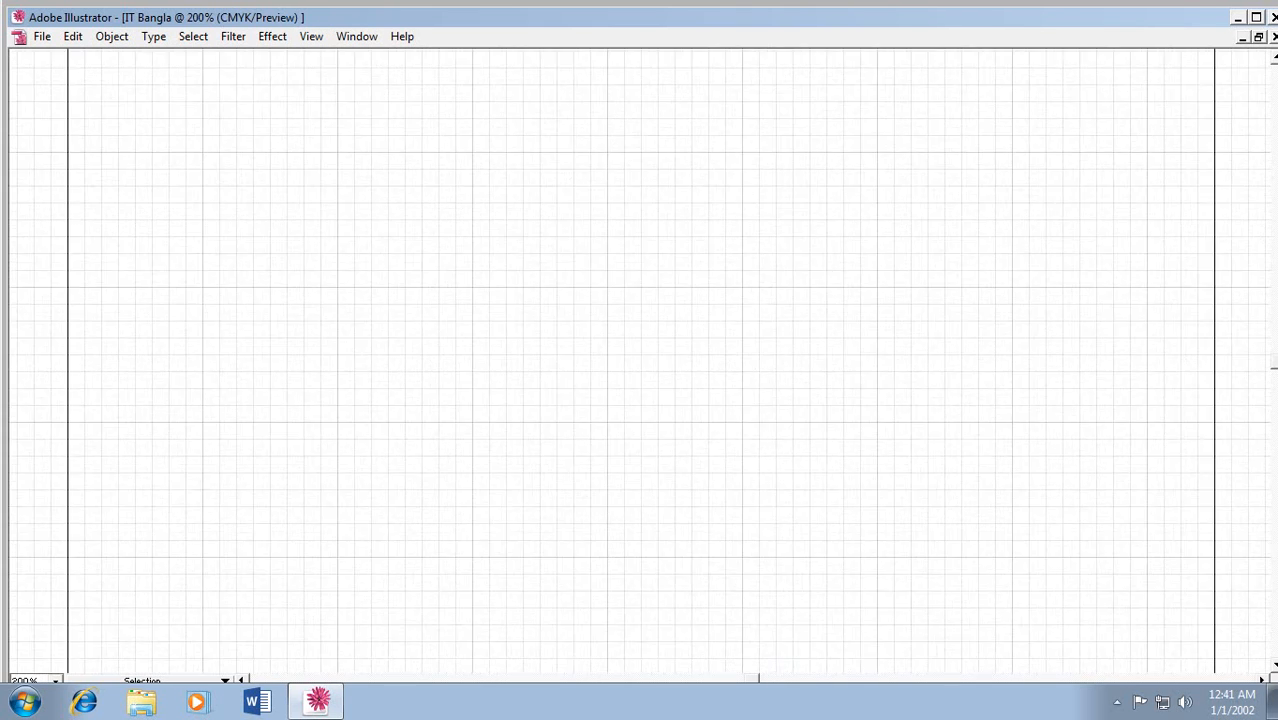
key("ctrl+minus")
key("ctrl+minus")
key("ctrl+minus")
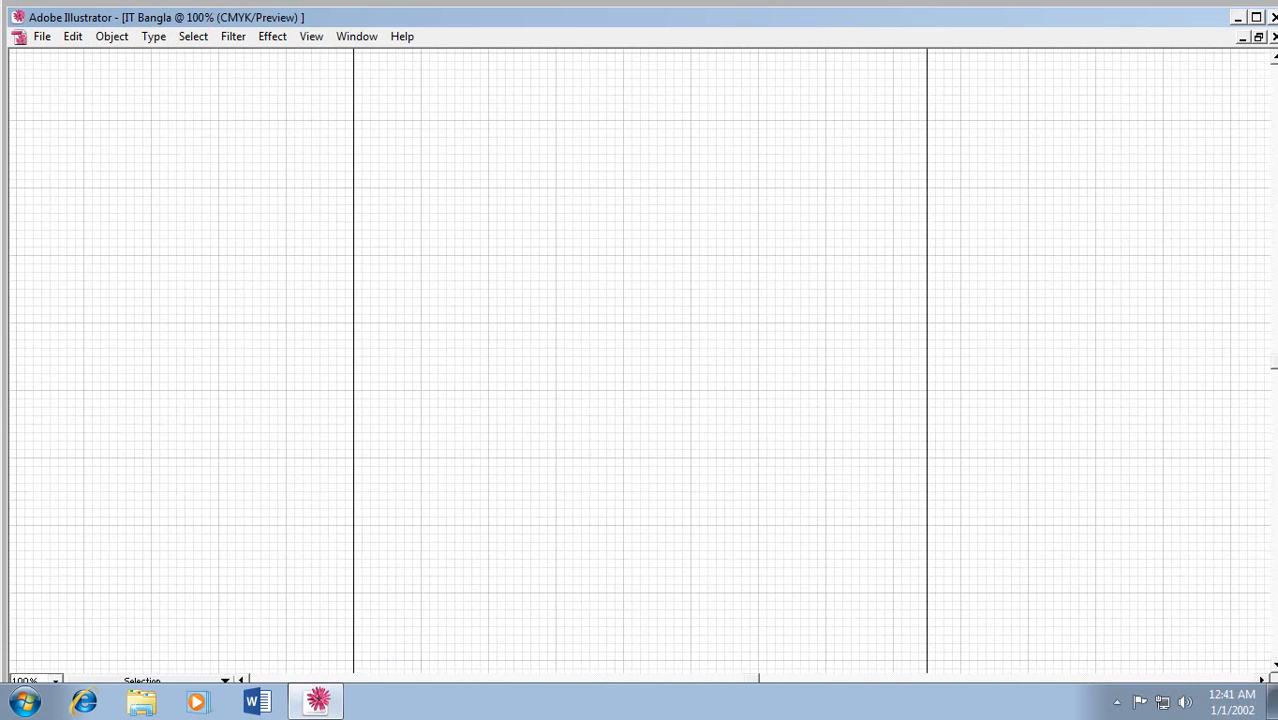
key("ctrl+plus")
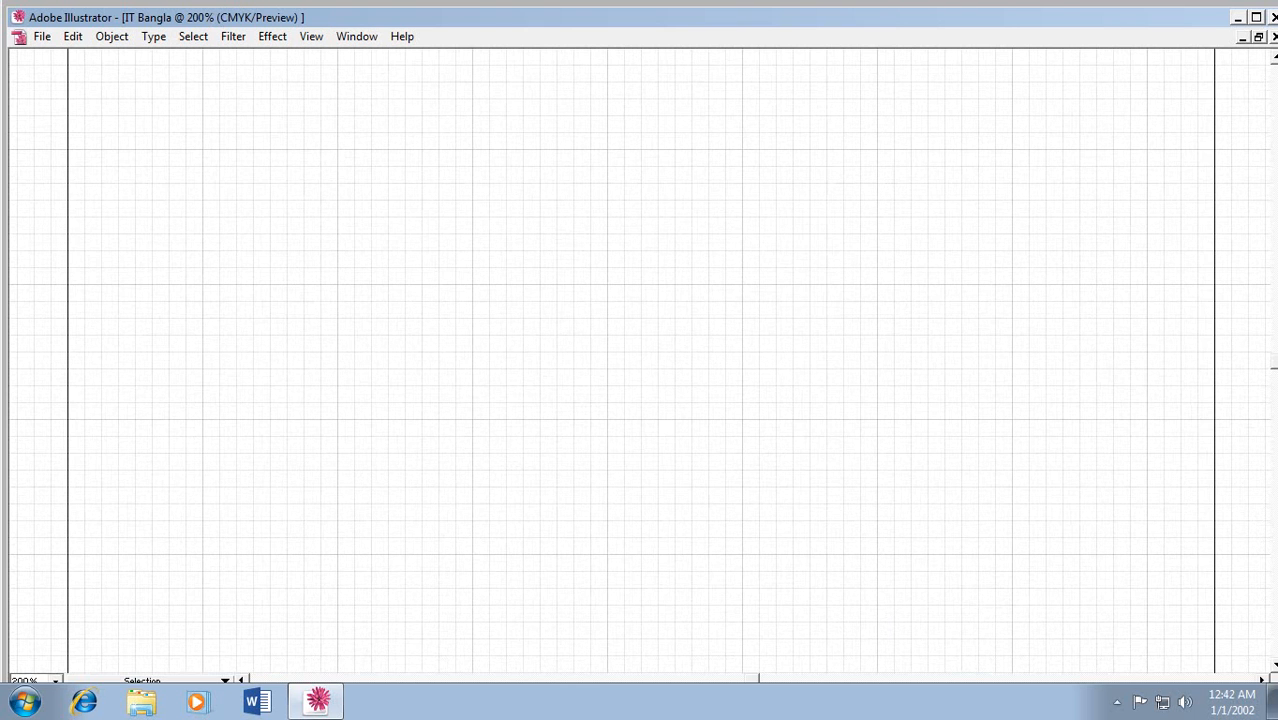
key("ctrl+minus")
key("ctrl+minus")
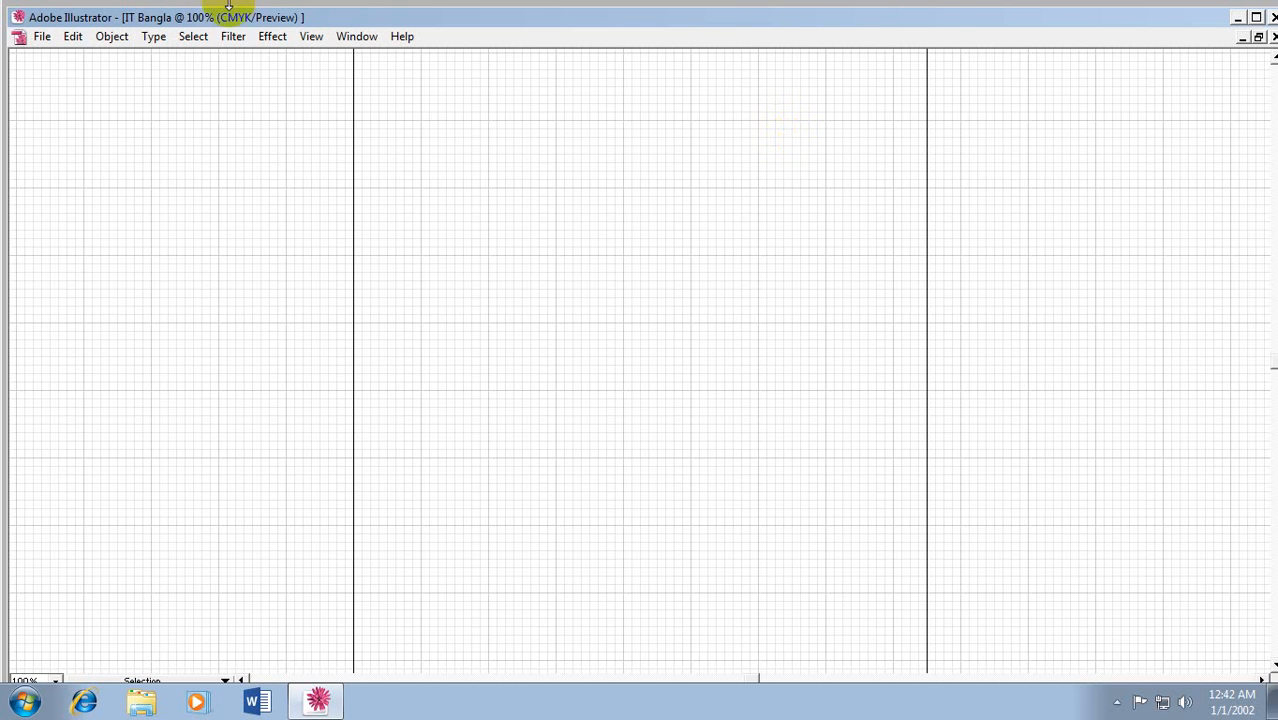
Step: Display the Color palette with its docked palettes and move the group up beside the artboard's upper part
left_click(344, 40)
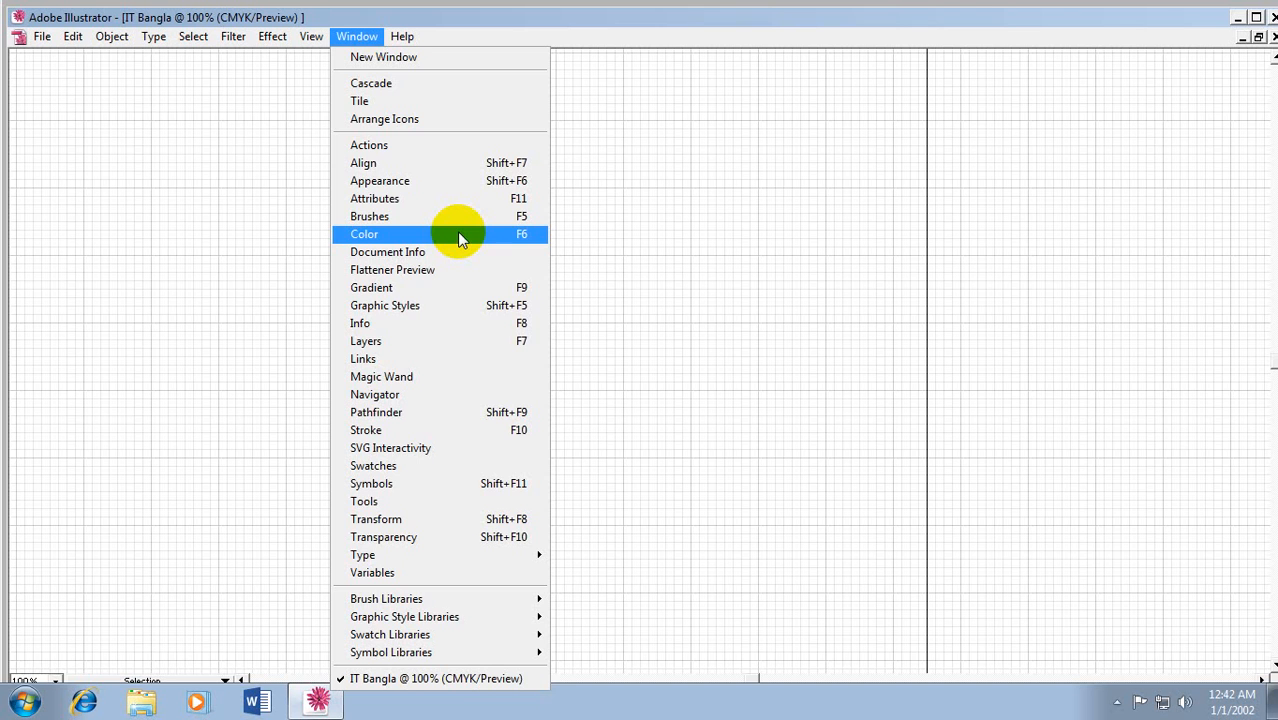
left_click(364, 234)
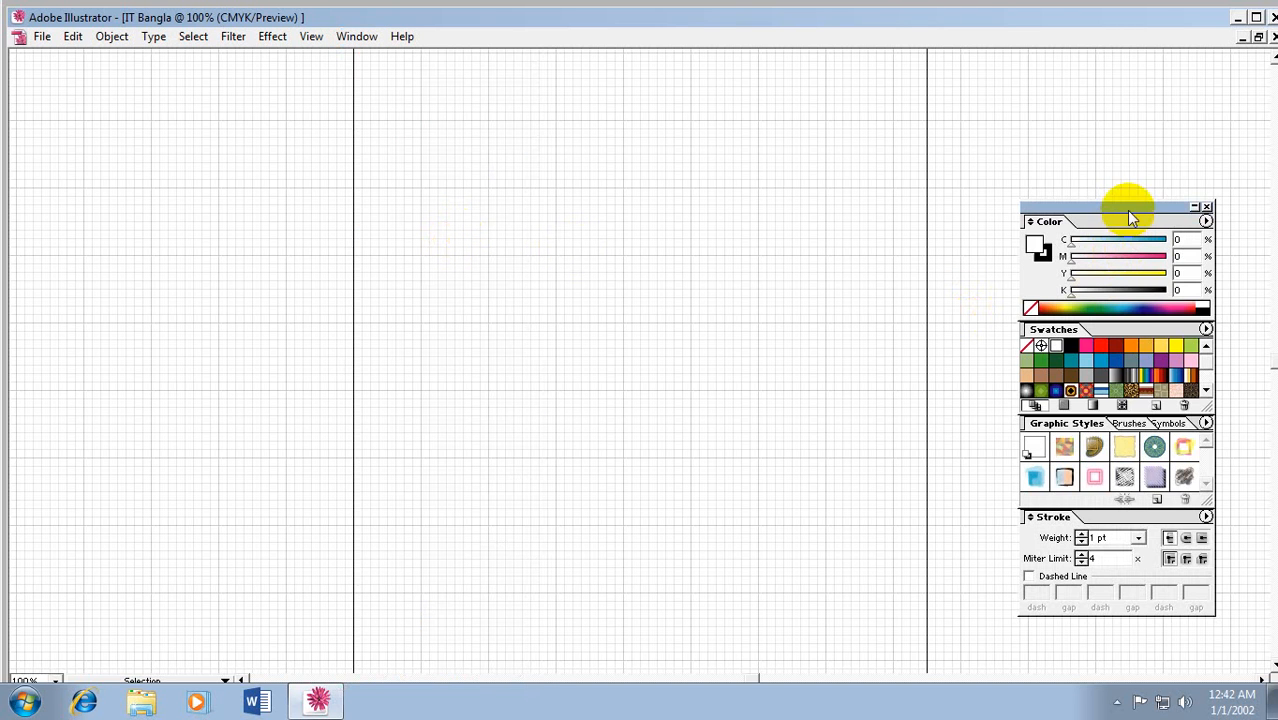
left_click_drag(1130, 209, 1138, 81)
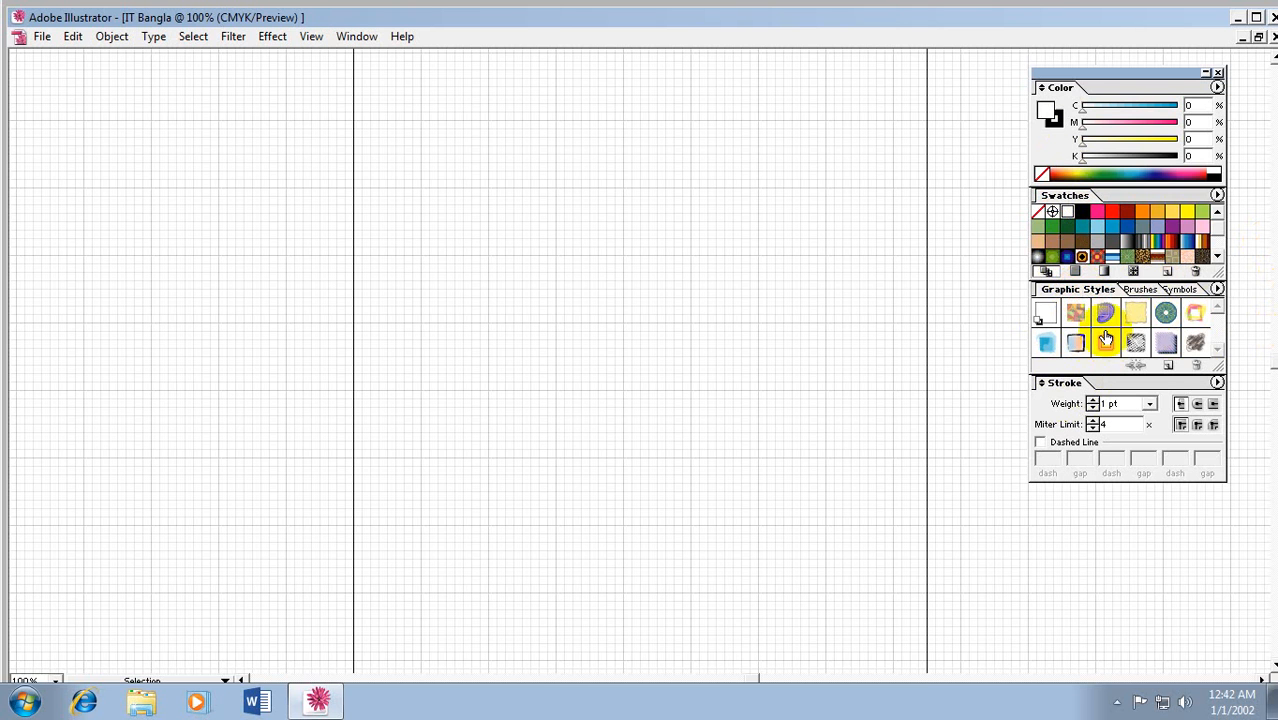
Step: Display the hidden toolbox over the IT Bangla document
left_click(357, 36)
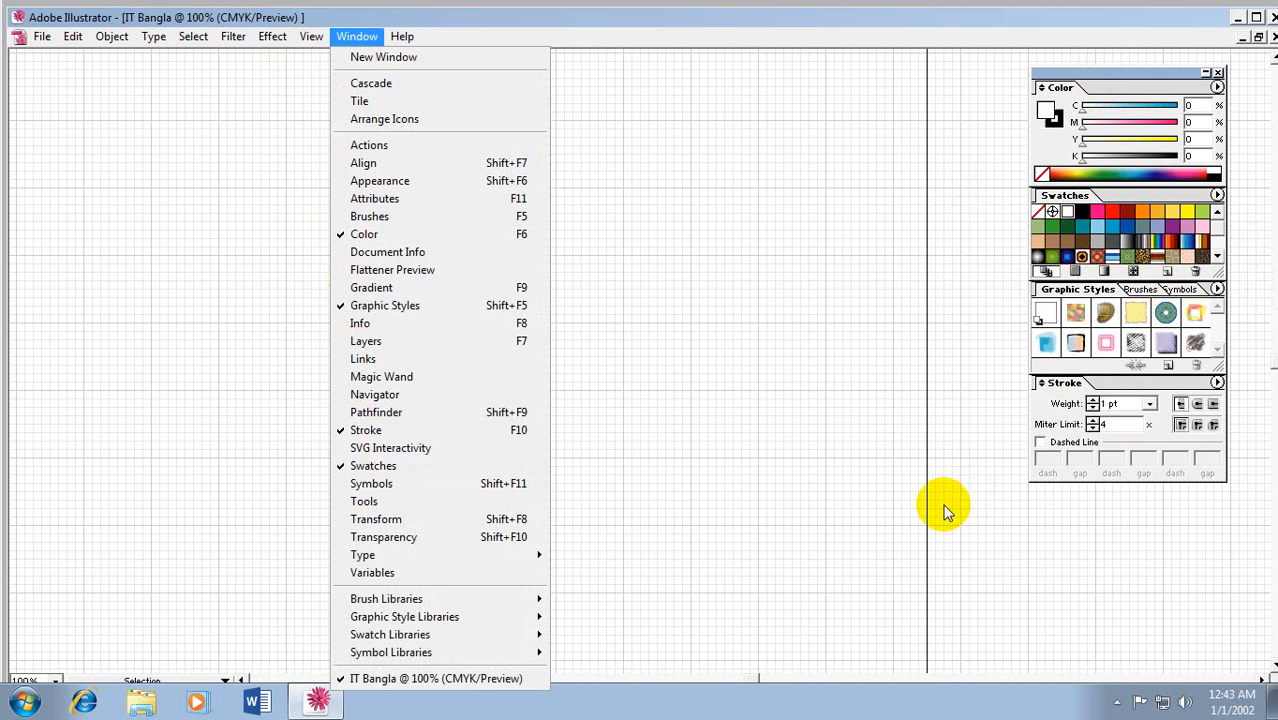
key("Left")
key("Left")
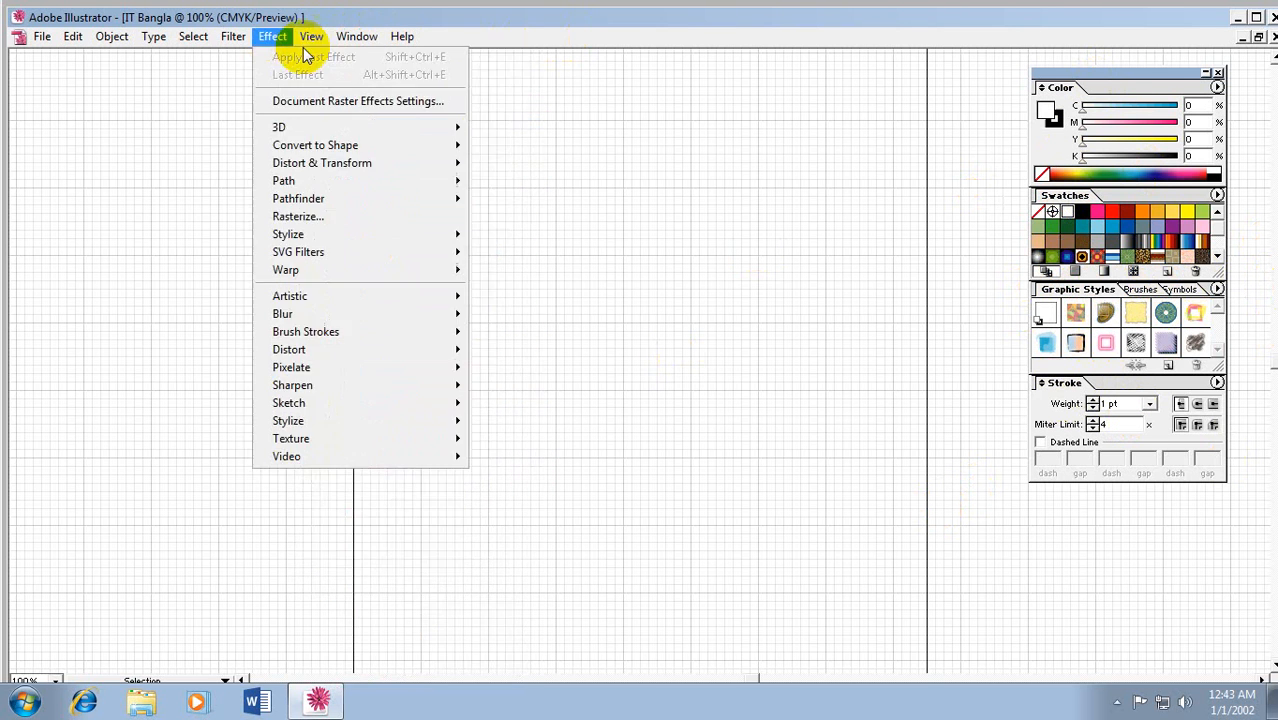
mouse_move(350, 38)
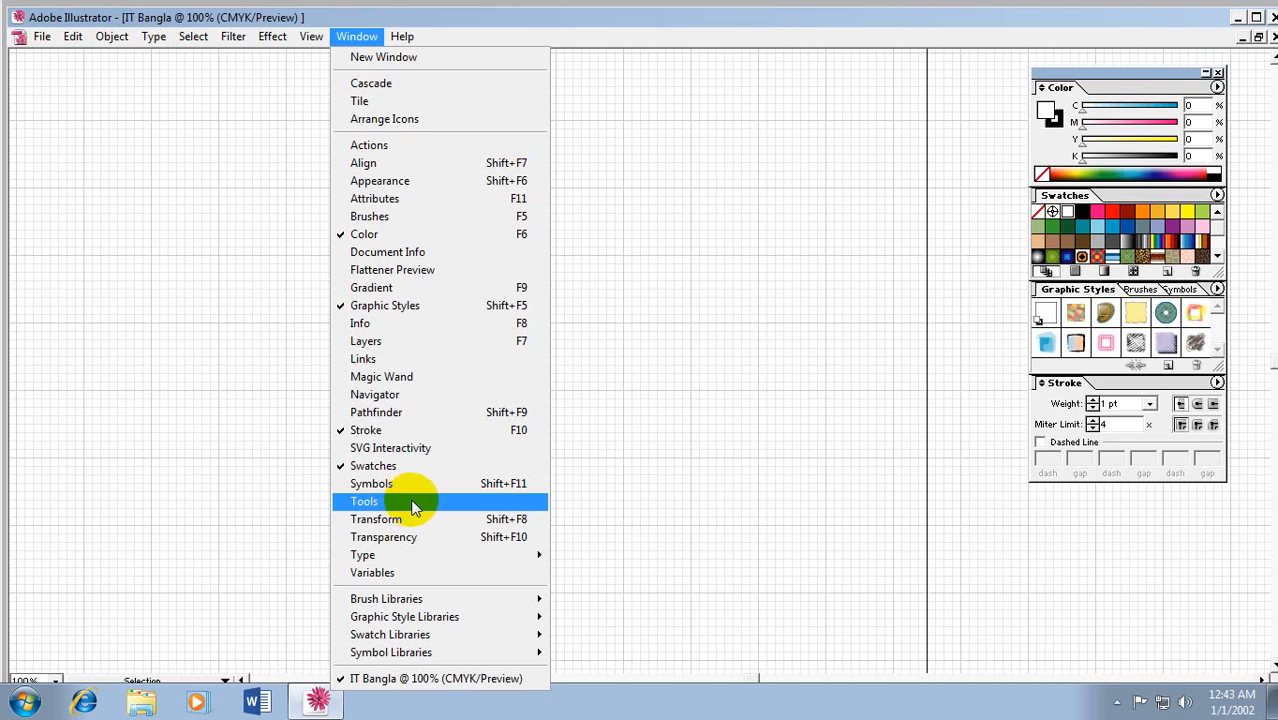
left_click(413, 498)
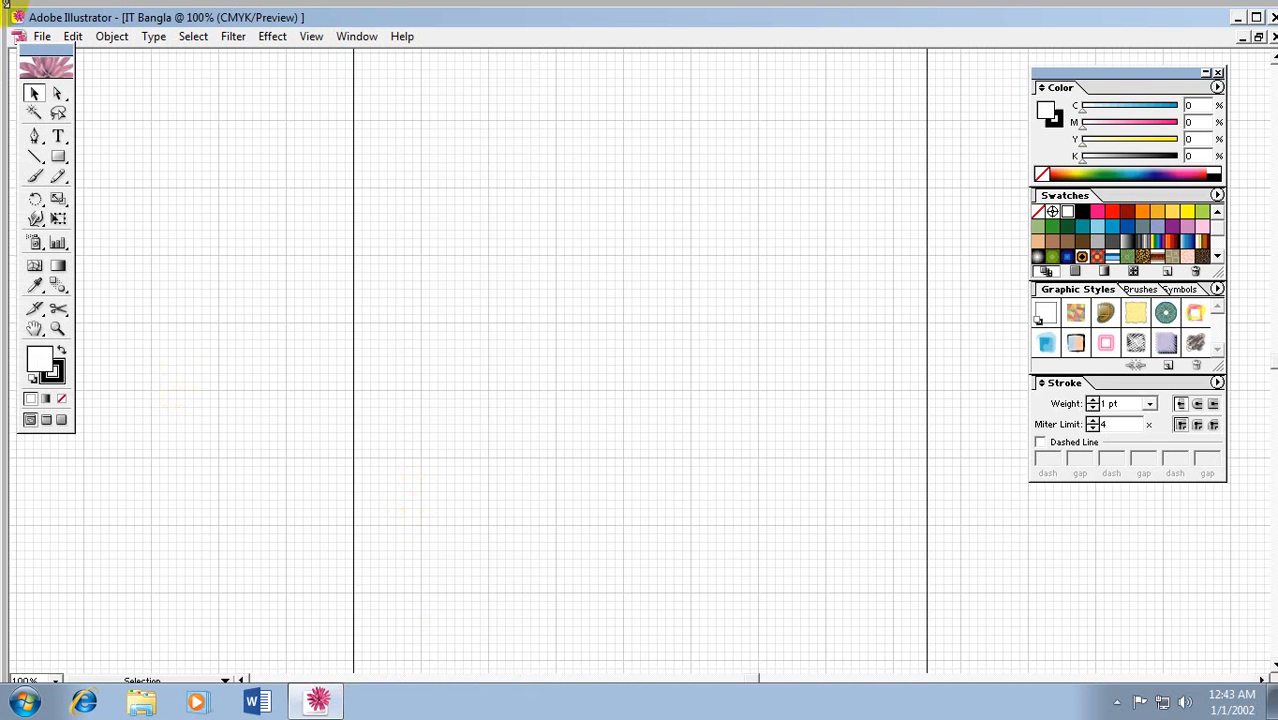
Step: Move the toolbox around the workspace several times and settle it in the empty area just outside the artboard's left edge
left_click_drag(68, 52, 634, 174)
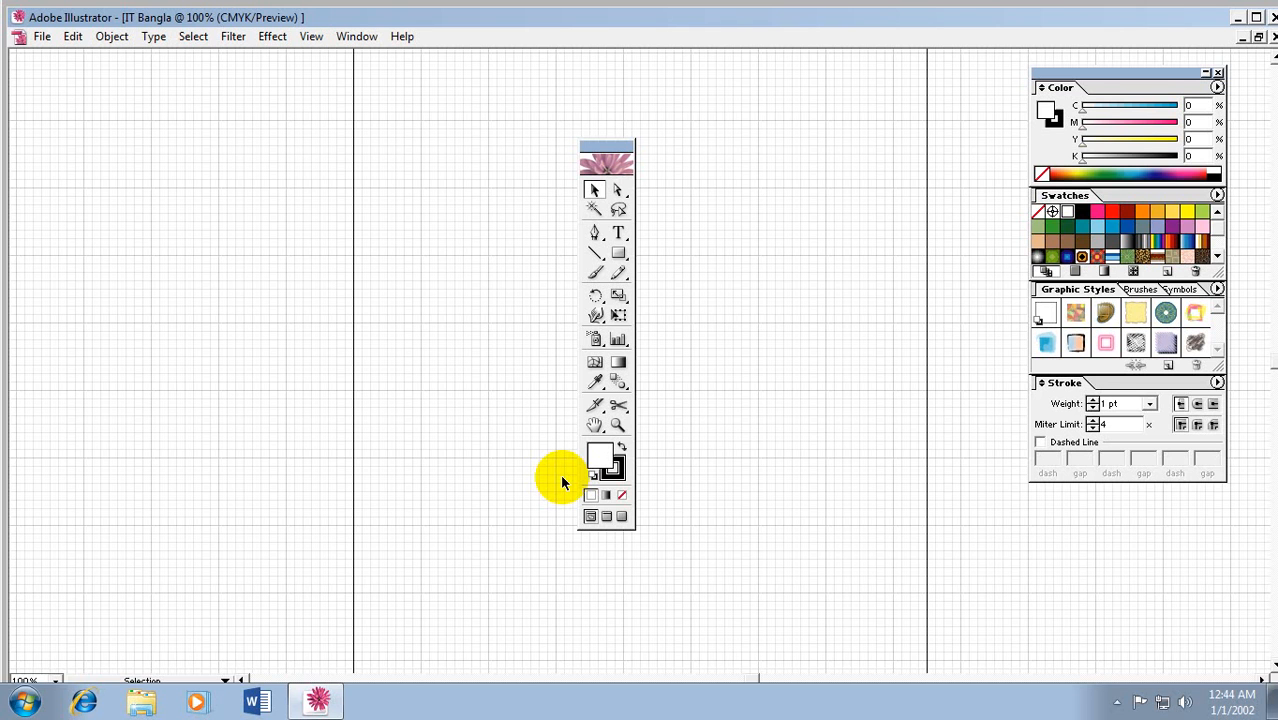
left_click_drag(583, 146, 115, 74)
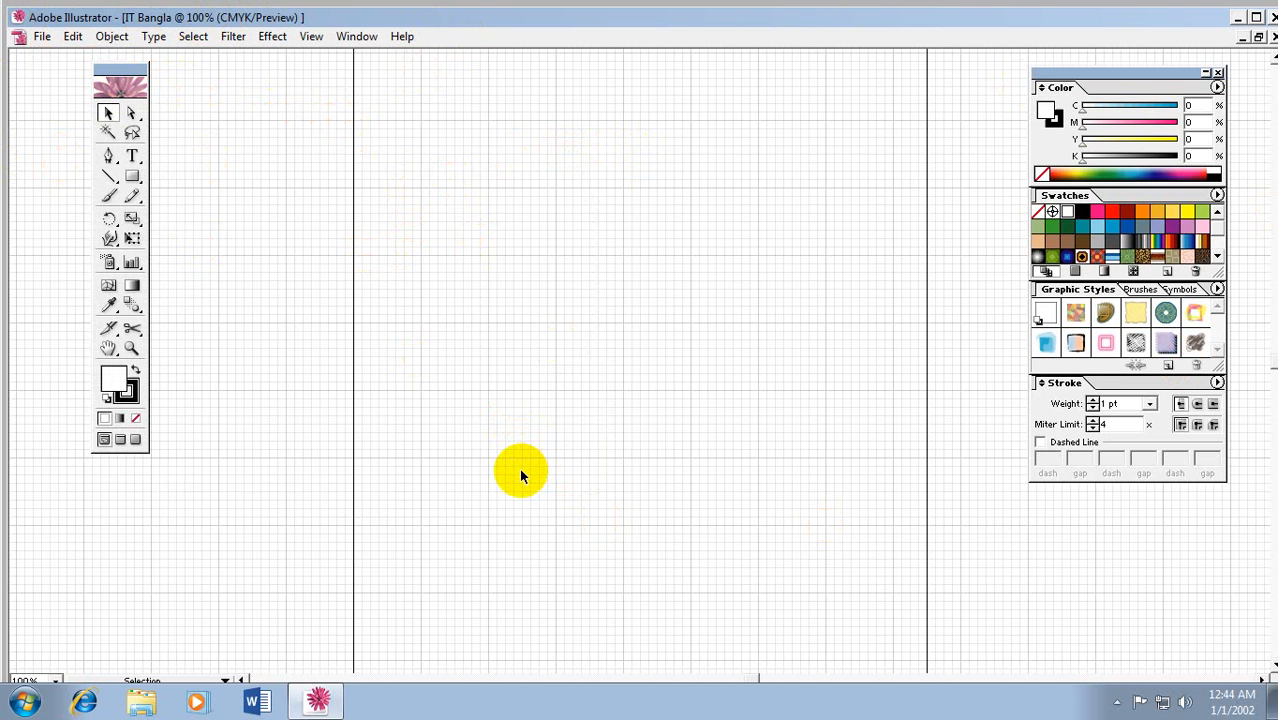
left_click_drag(129, 70, 530, 133)
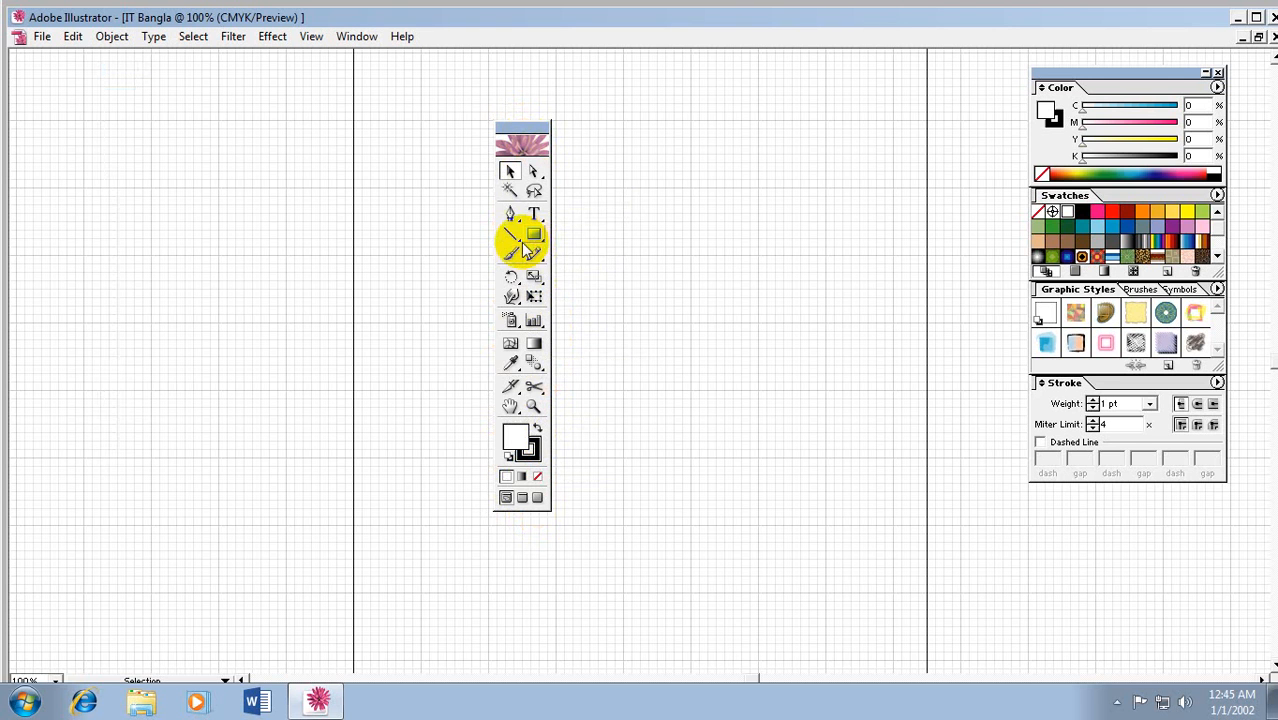
left_click_drag(545, 123, 342, 70)
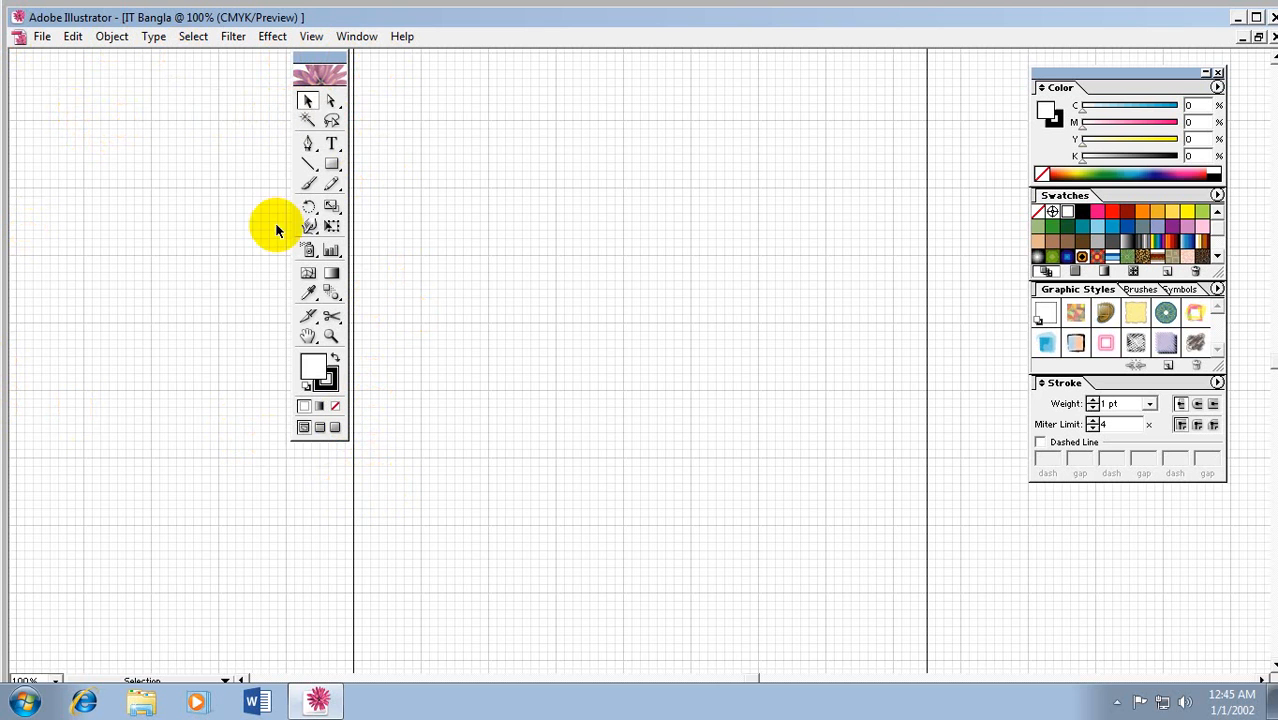
left_click_drag(336, 63, 204, 68)
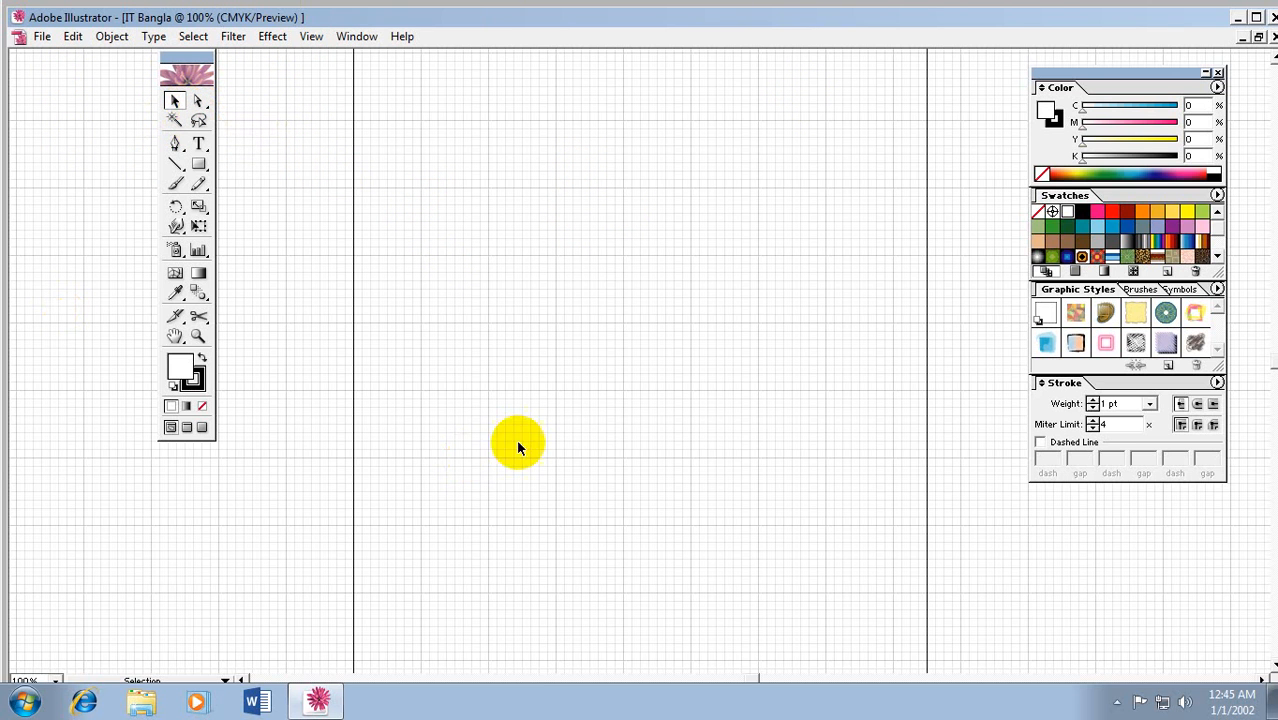
Step: Draw a large, nearly square rectangle in the artboard, move it slightly downward with the Selection tool, and deselect it
left_click(198, 166)
left_click_drag(409, 146, 860, 578)
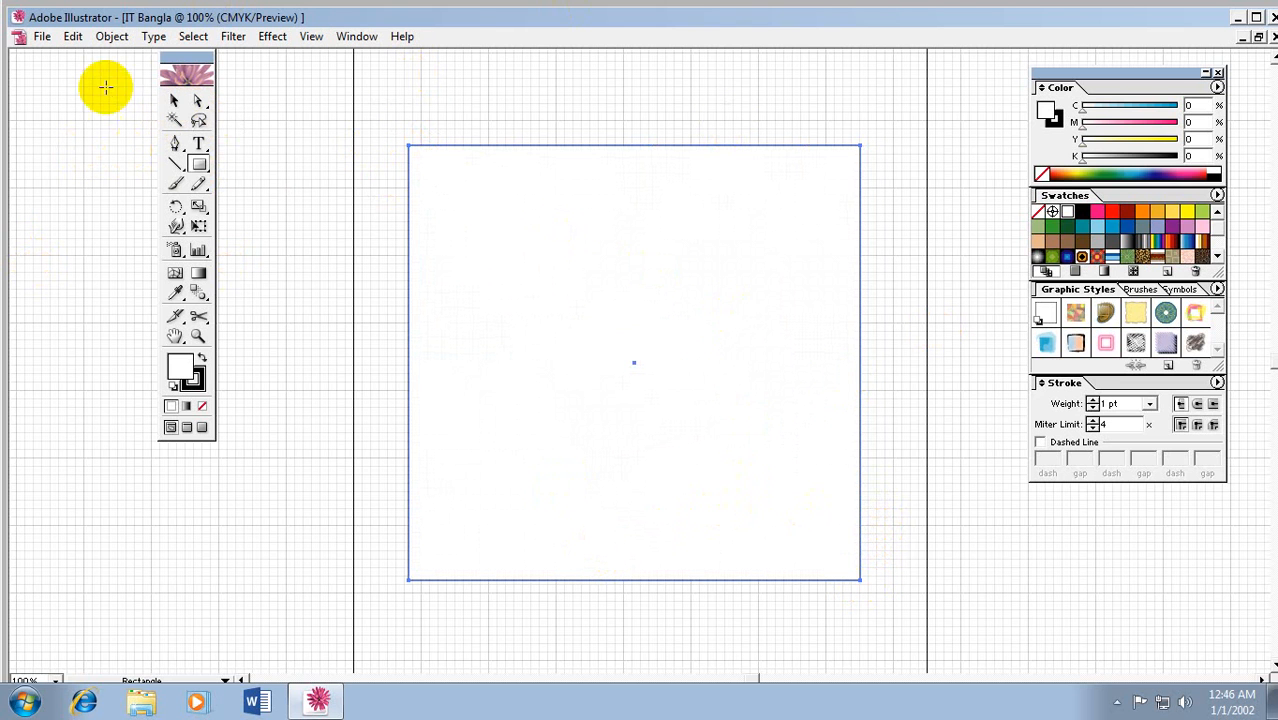
left_click(172, 103)
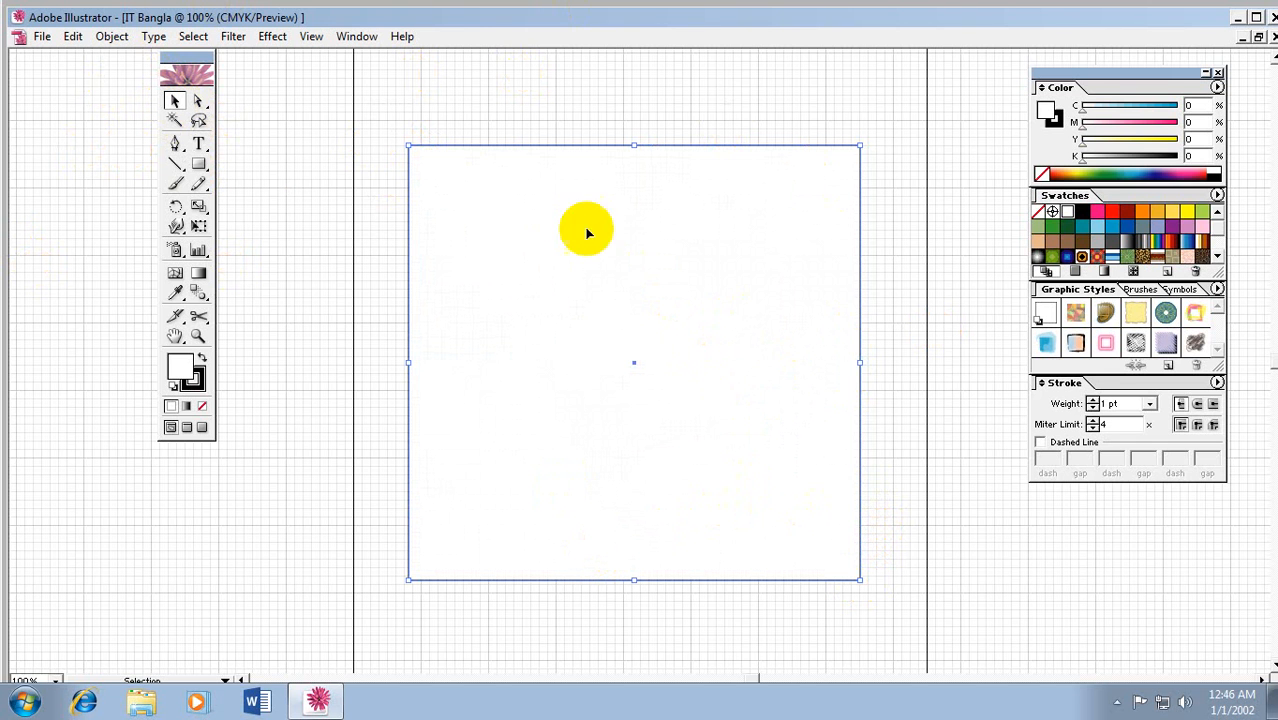
left_click_drag(636, 257, 668, 373)
left_click(630, 122)
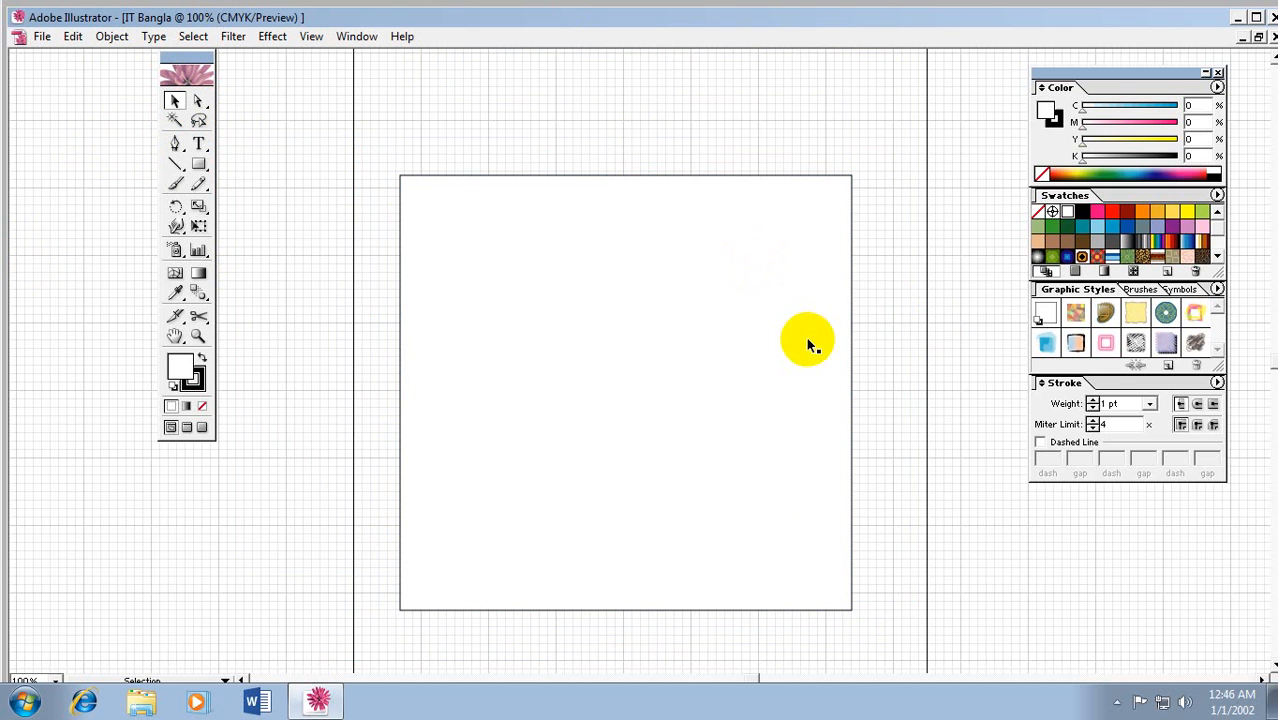
left_click_drag(765, 316, 762, 311)
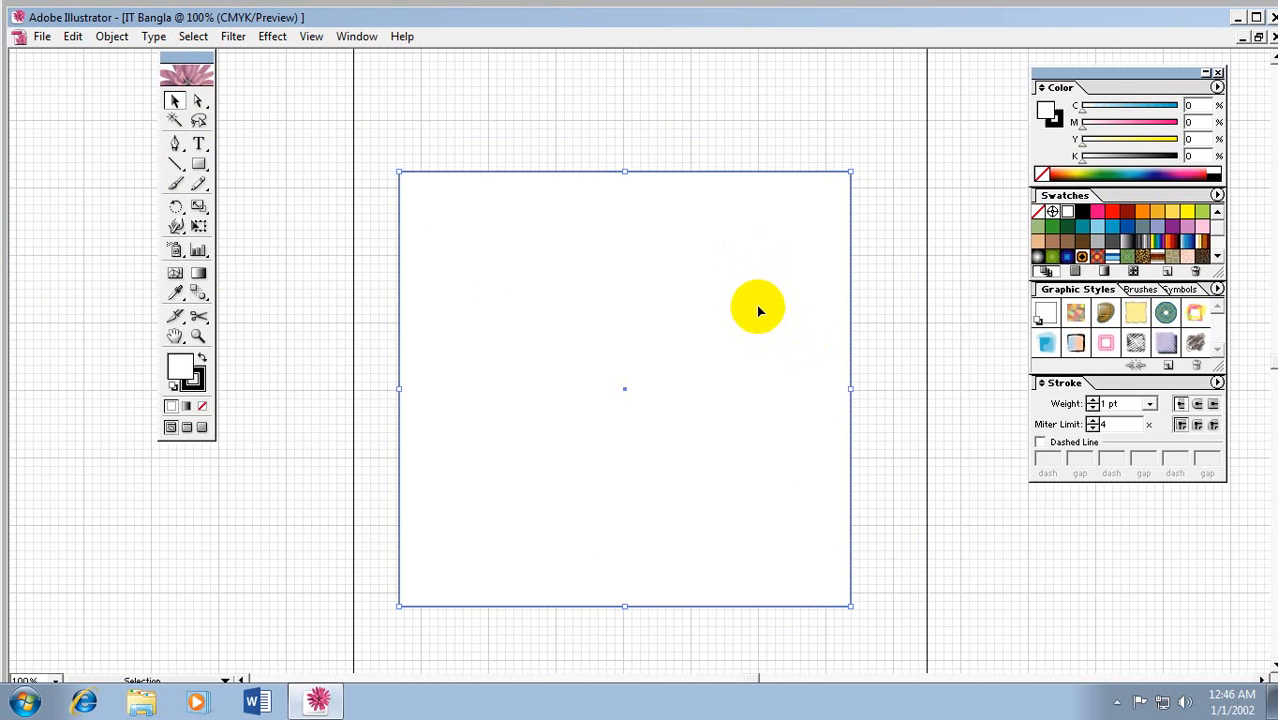
left_click(676, 89)
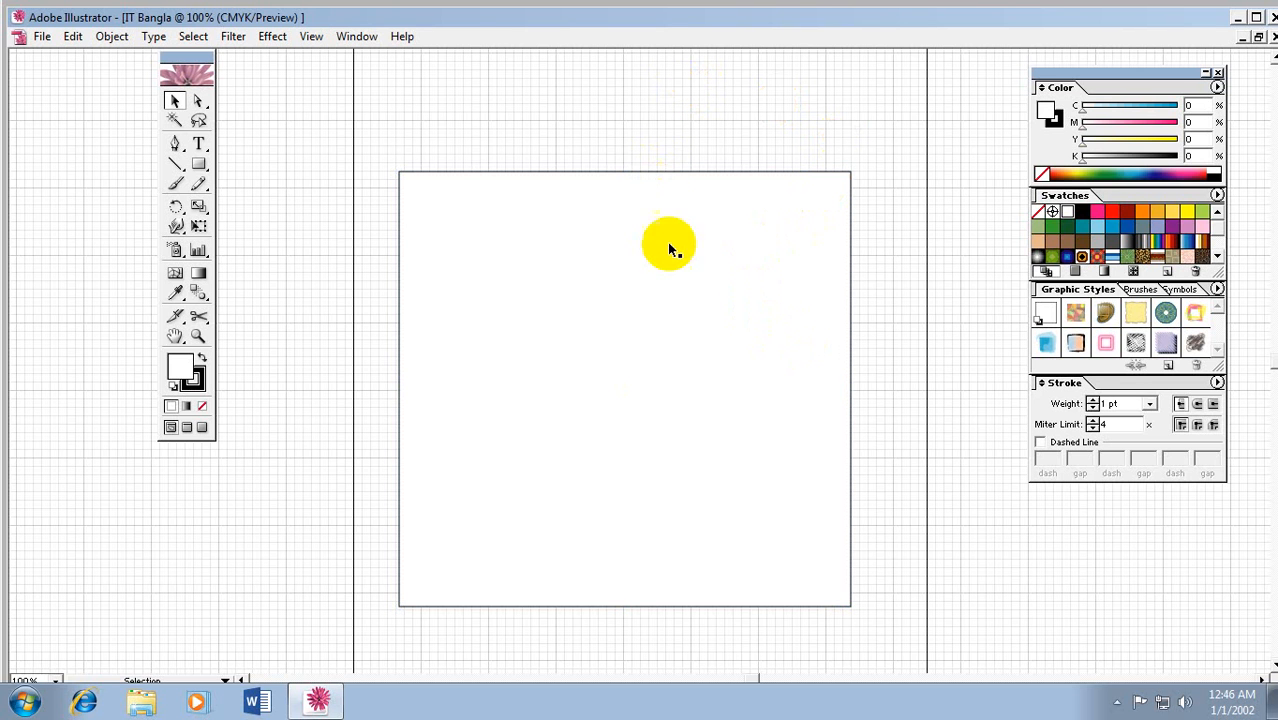
Step: Resize the rectangle from its upper-left and upper-right corner handles, shifting the whole shape with the Selection tool between and after the resizes
left_click(676, 276)
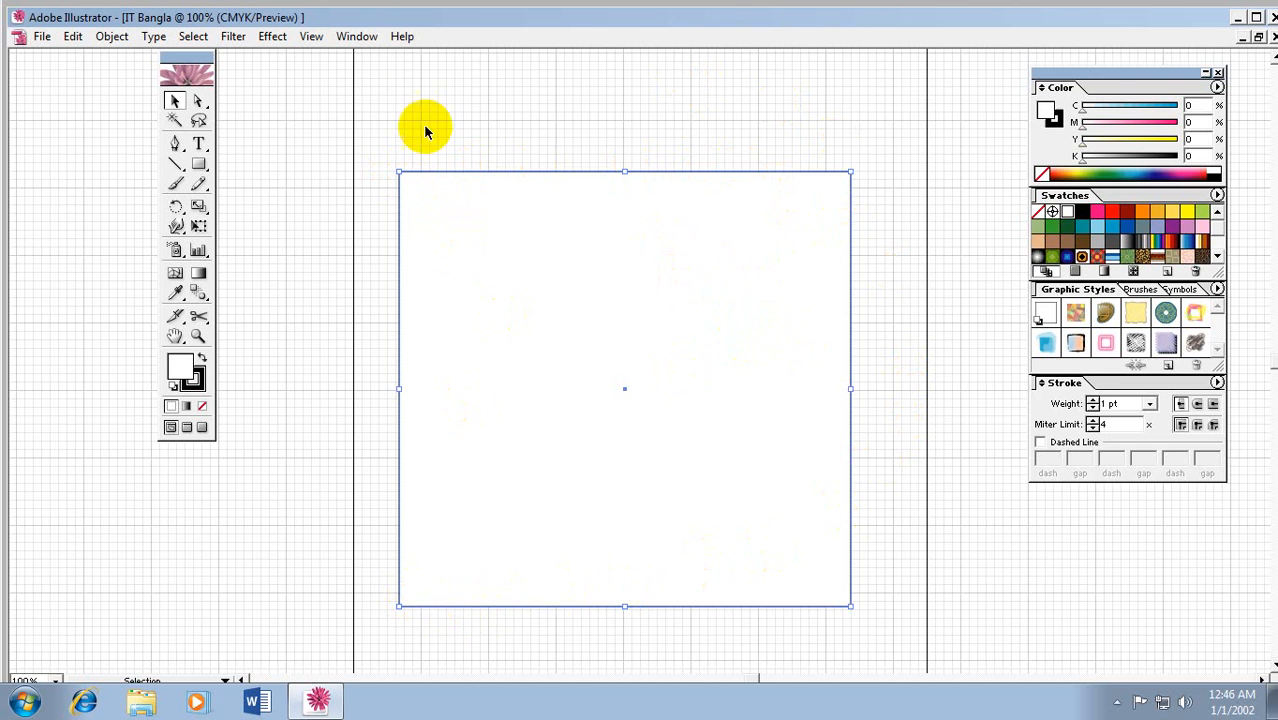
left_click_drag(396, 170, 453, 166)
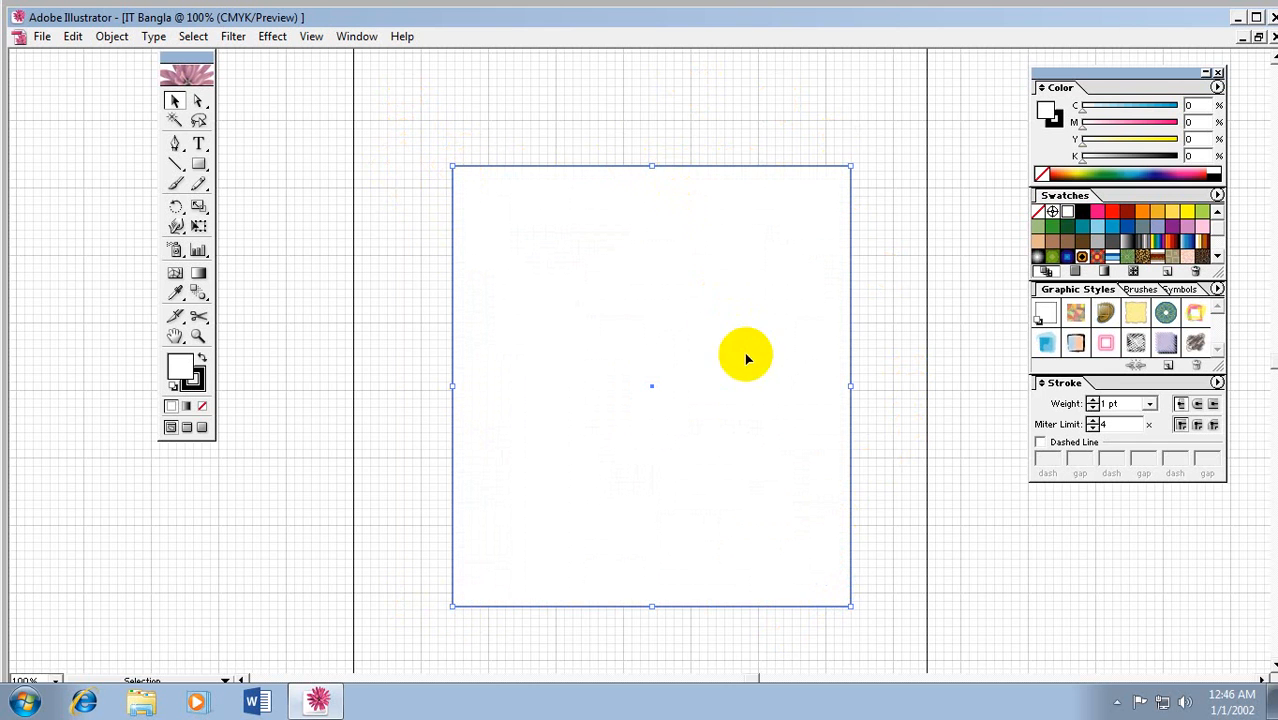
mouse_move(745, 354)
left_mouse_down()
mouse_move(625, 320)
mouse_move(727, 354)
mouse_move(743, 344)
left_mouse_up()
left_click(682, 100)
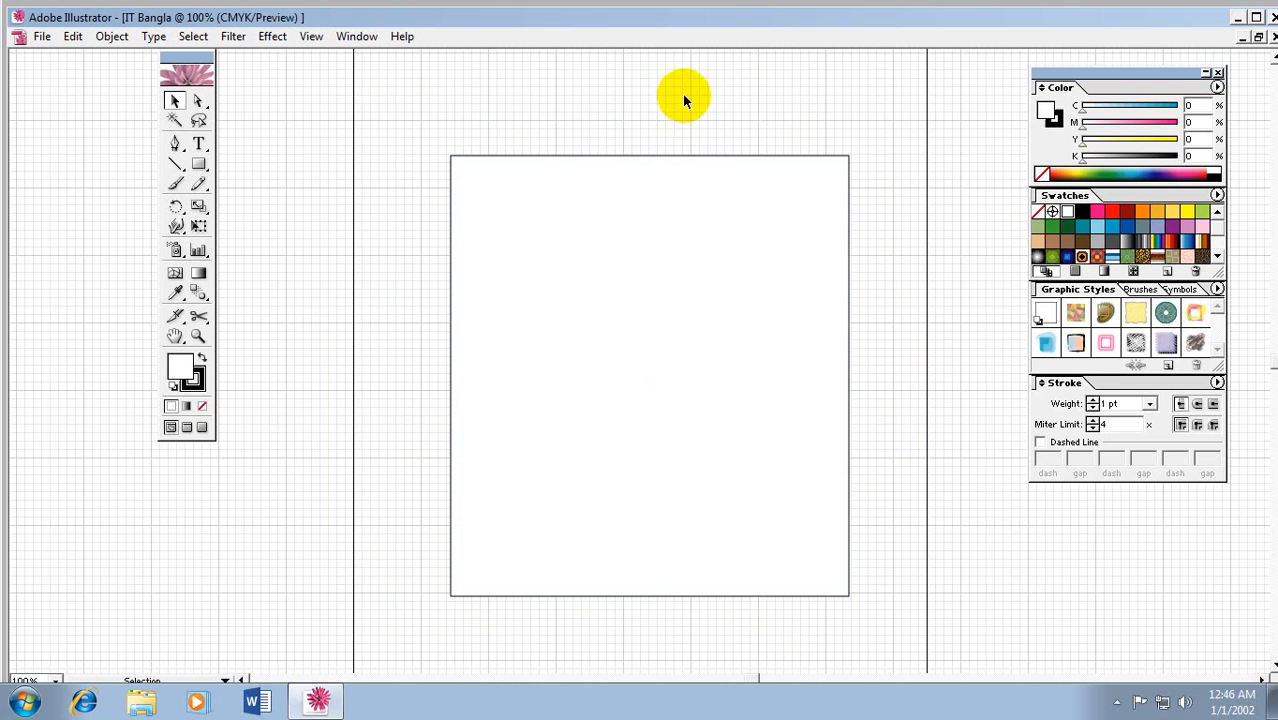
left_click(702, 204)
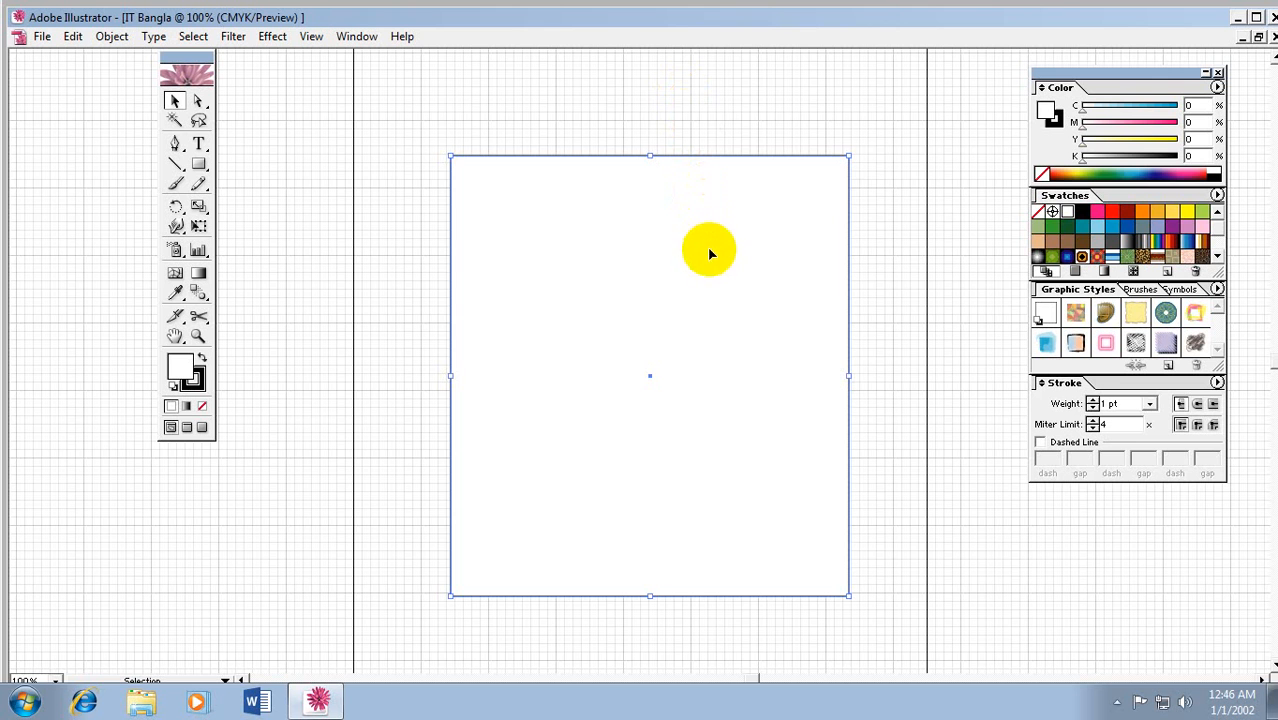
mouse_move(849, 156)
left_mouse_down()
mouse_move(646, 424)
mouse_move(513, 531)
mouse_move(553, 505)
mouse_move(882, 137)
mouse_move(868, 143)
left_mouse_up()
left_click_drag(788, 264, 740, 260)
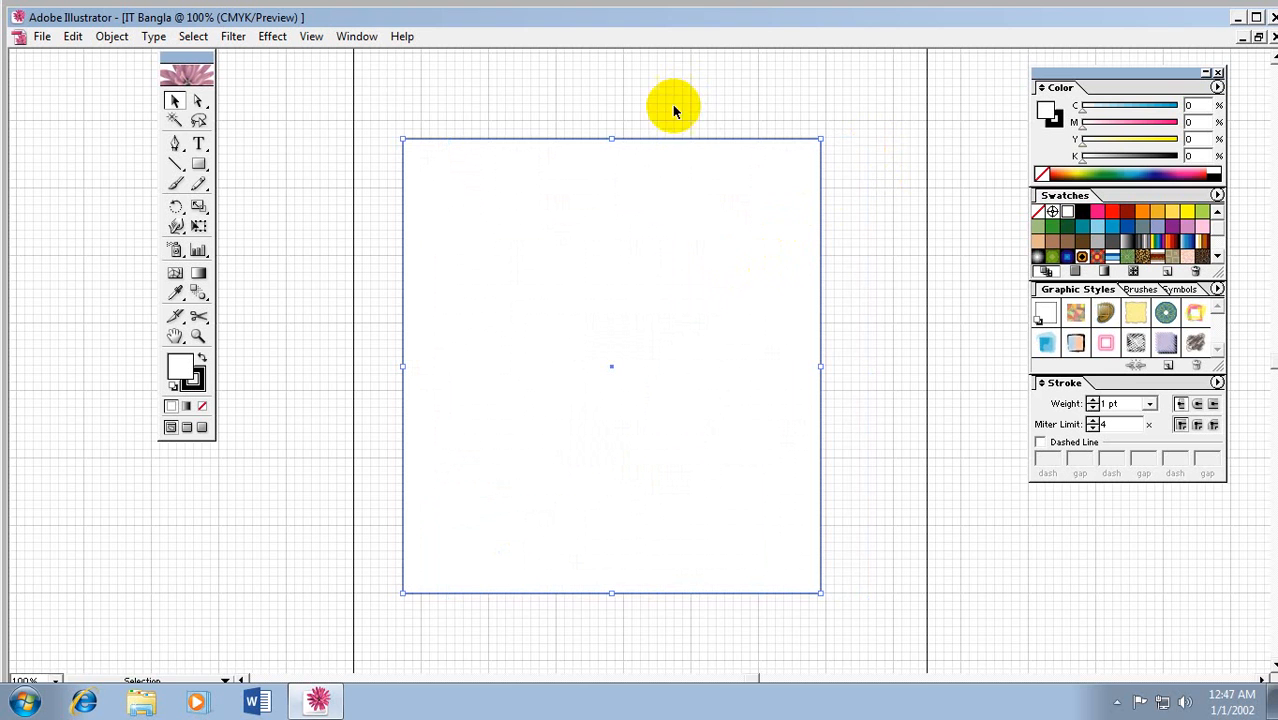
Step: Move the whole rectangle around with the Direct Selection tool, finishing near the center of the artboard
left_click(198, 101)
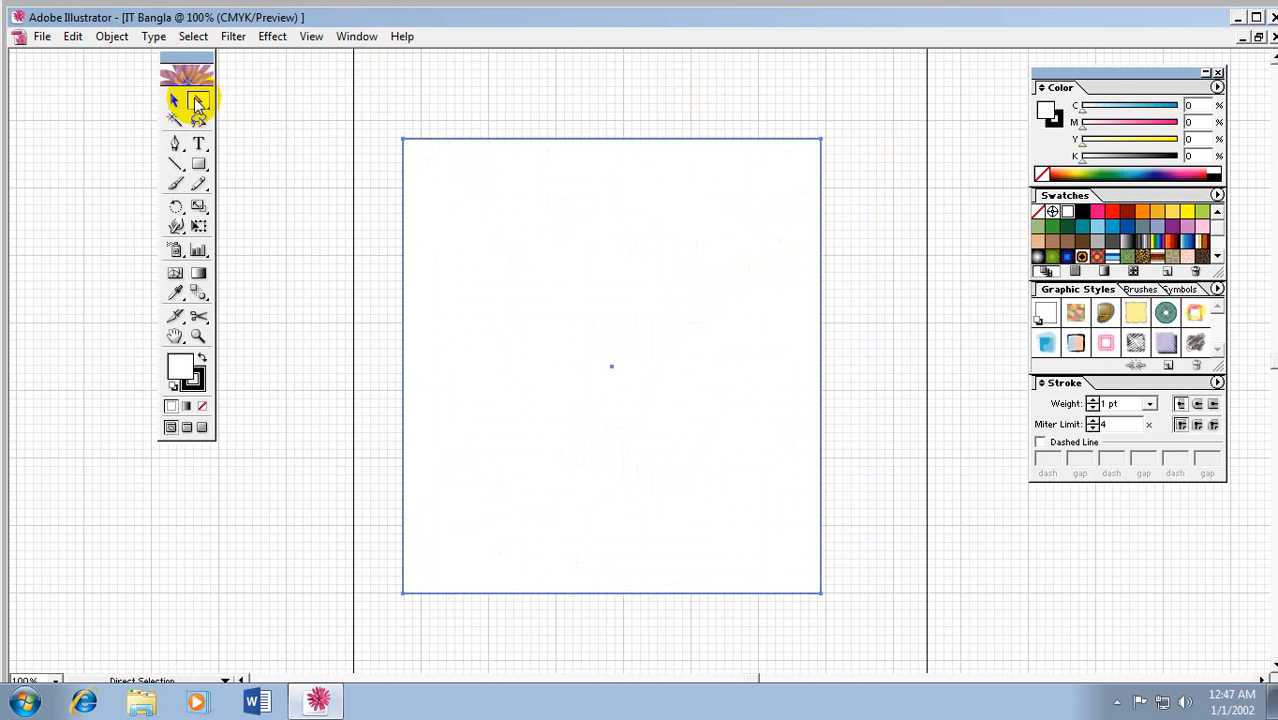
left_click_drag(579, 271, 622, 315)
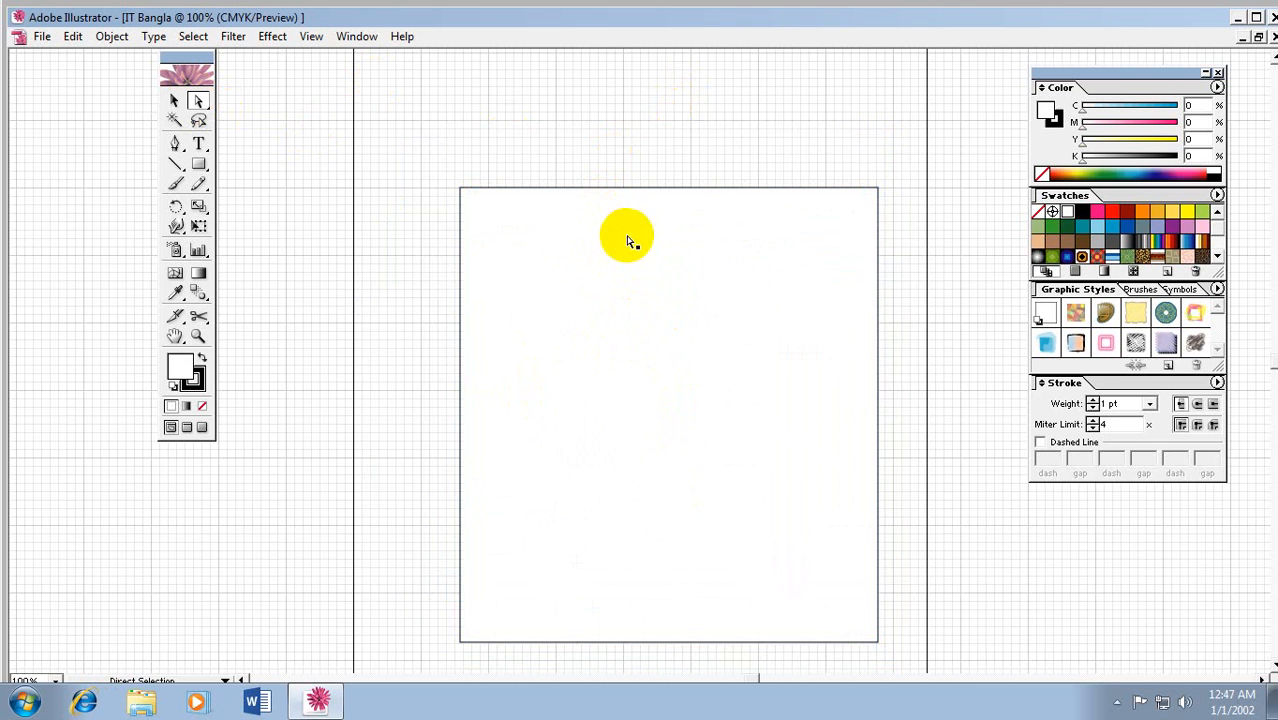
left_click(679, 270)
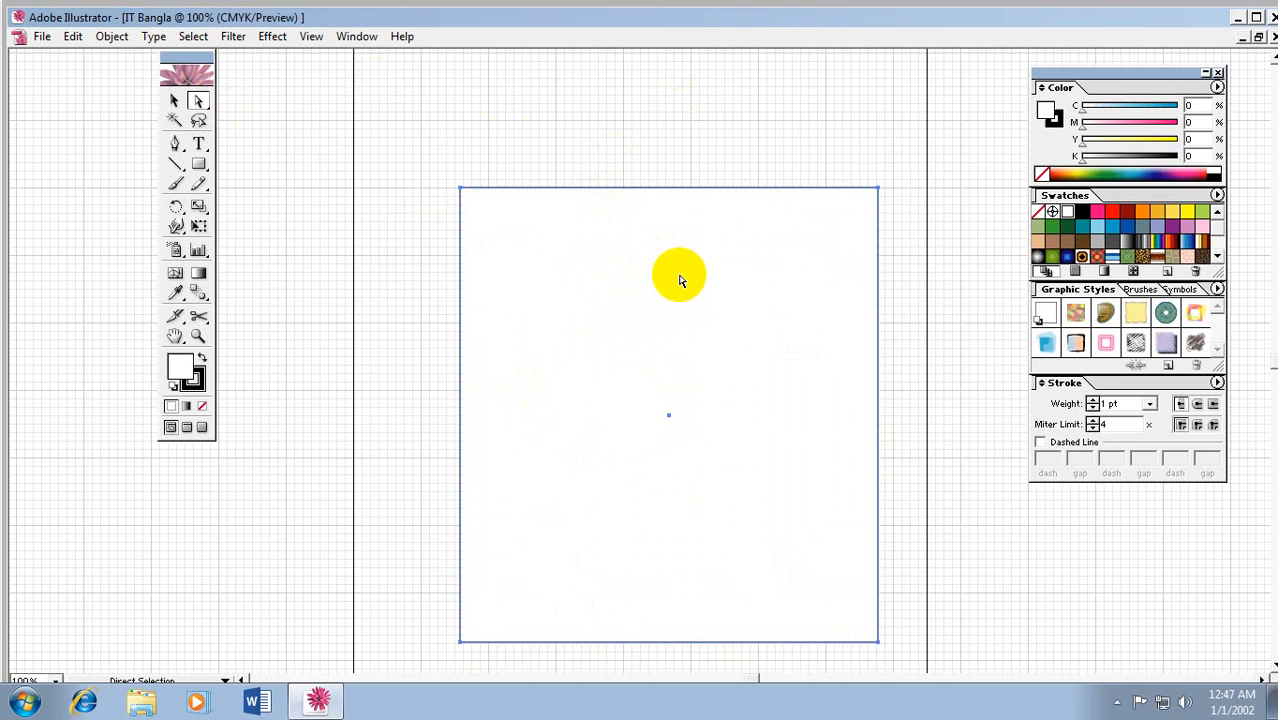
left_click_drag(679, 272, 672, 255)
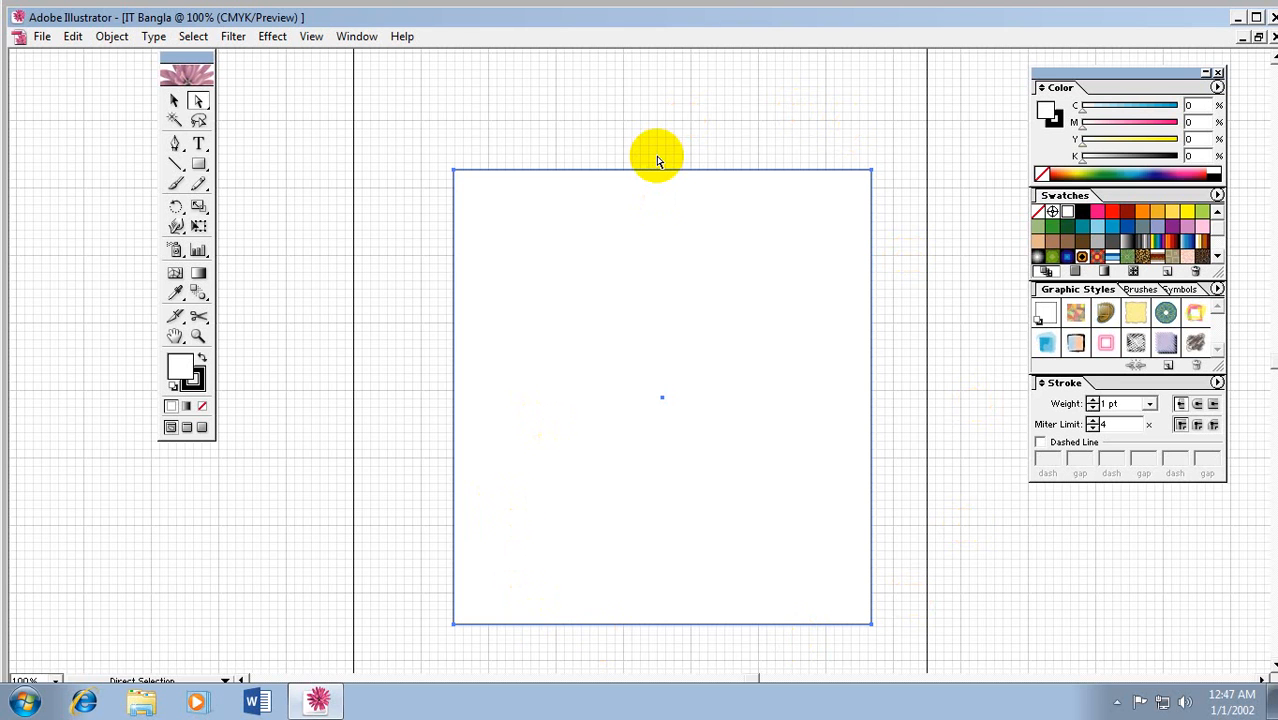
left_click(700, 310)
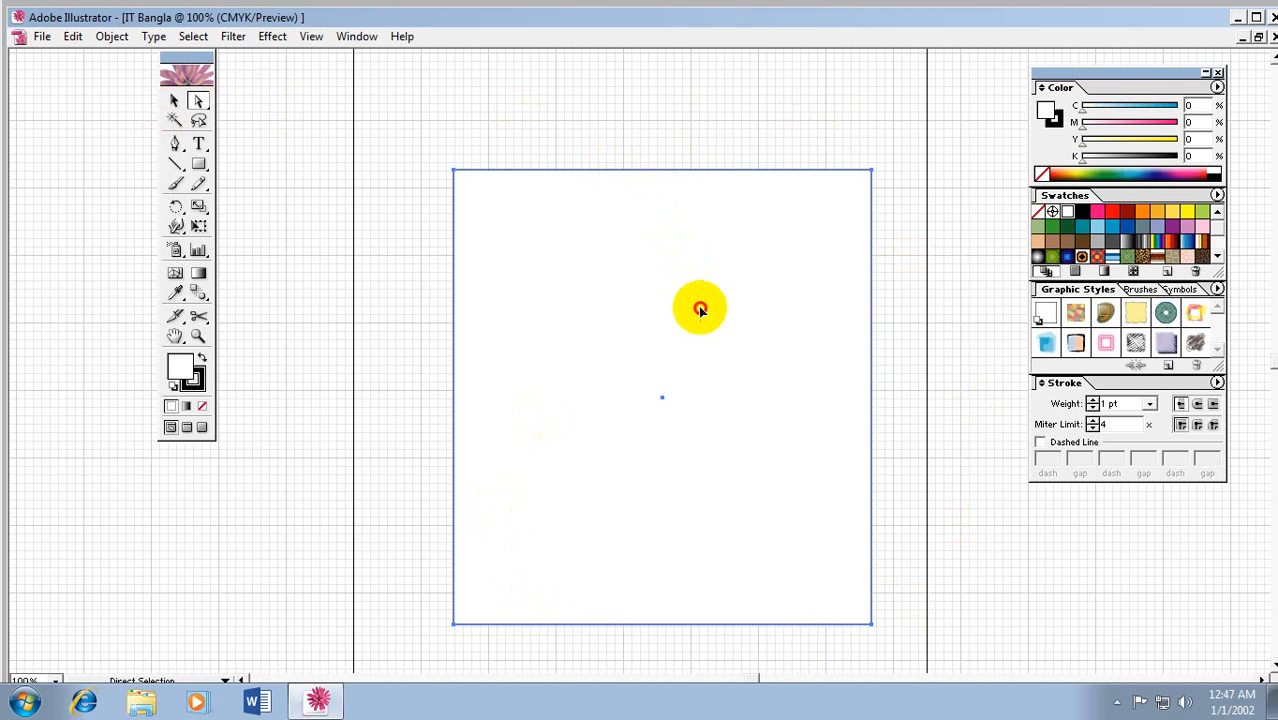
left_click_drag(700, 310, 681, 283)
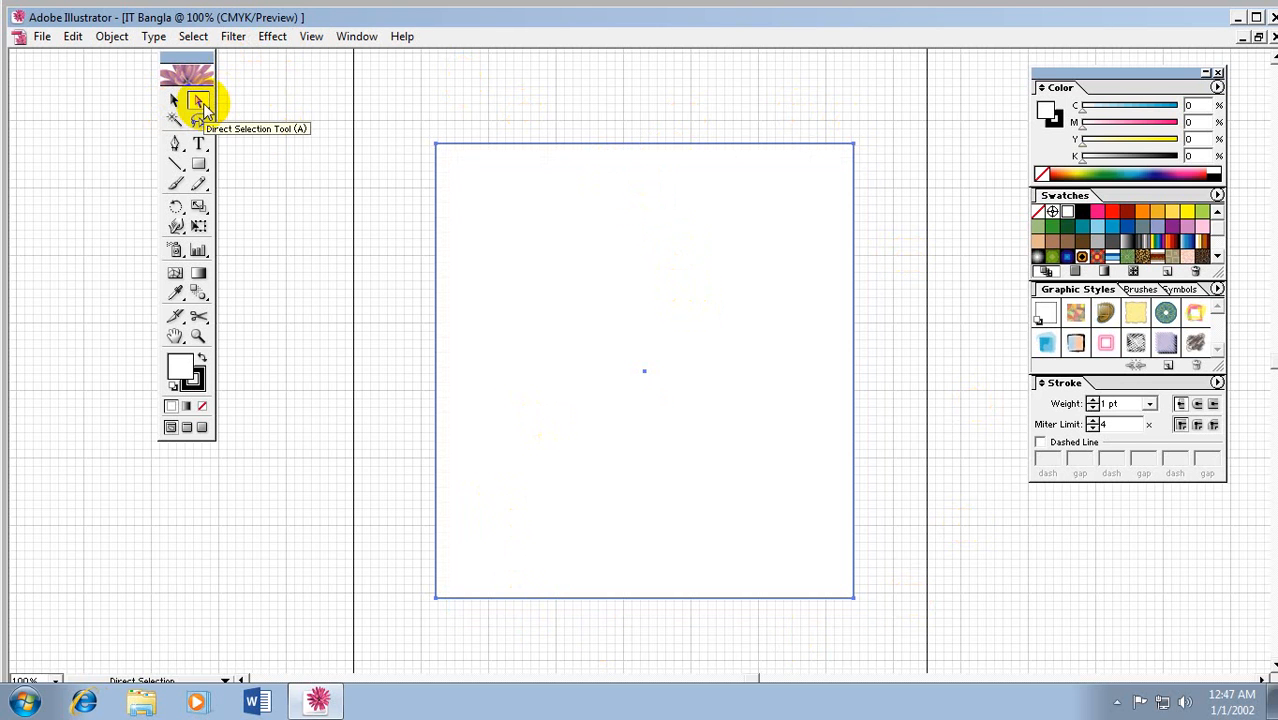
Step: Reshape the rectangle into a slanted, narrow diamond by moving its upper-right and lower-left anchor points inward and its lower-right point outward
left_click_drag(394, 107, 512, 255)
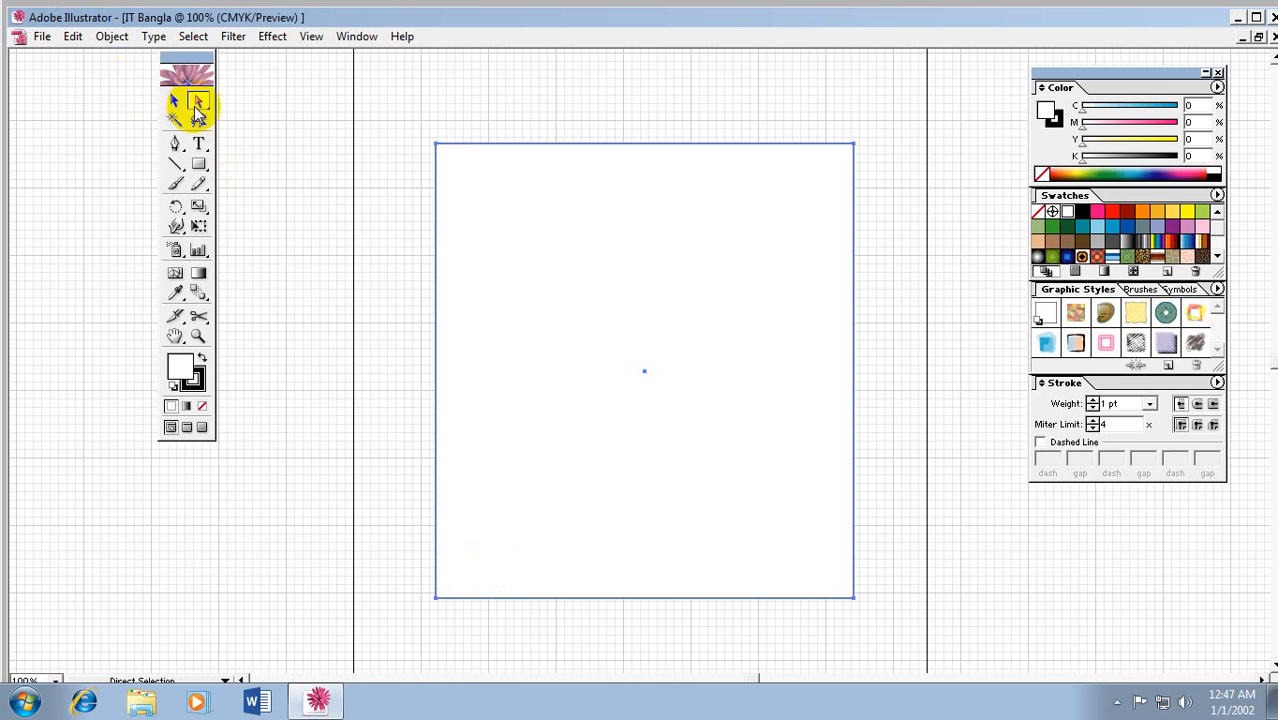
left_click_drag(379, 88, 568, 263)
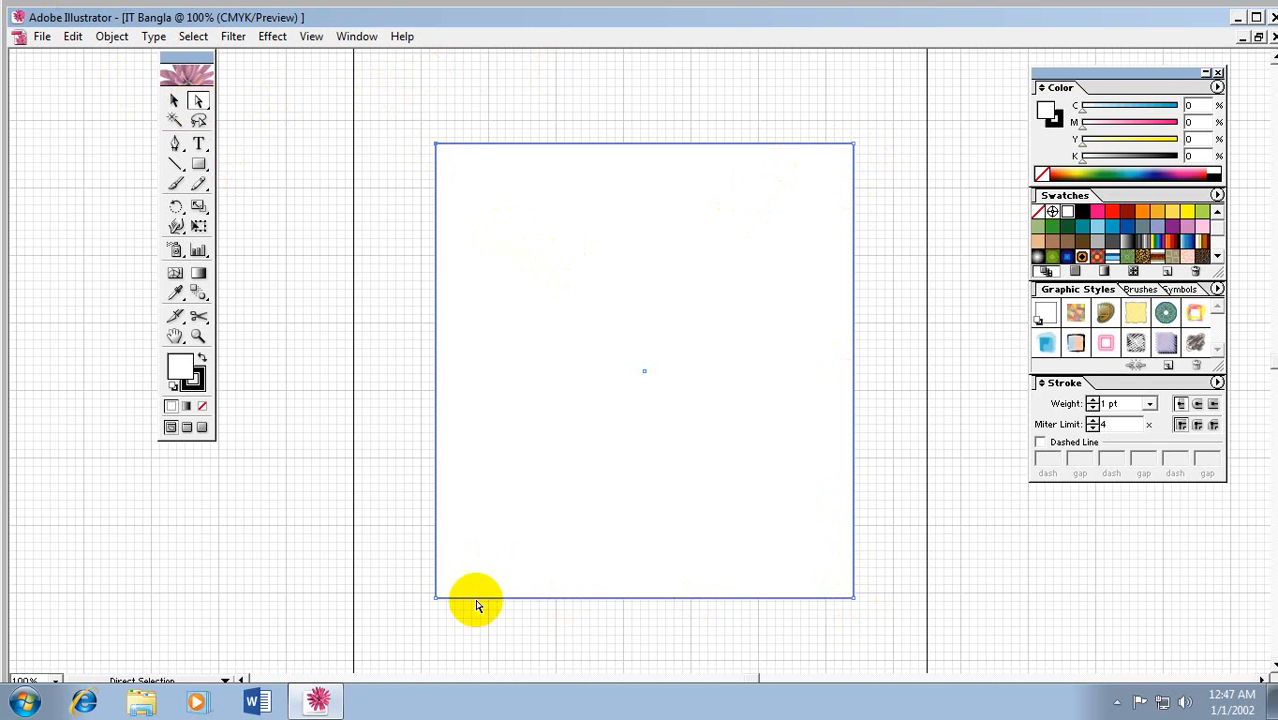
left_click_drag(853, 144, 771, 399)
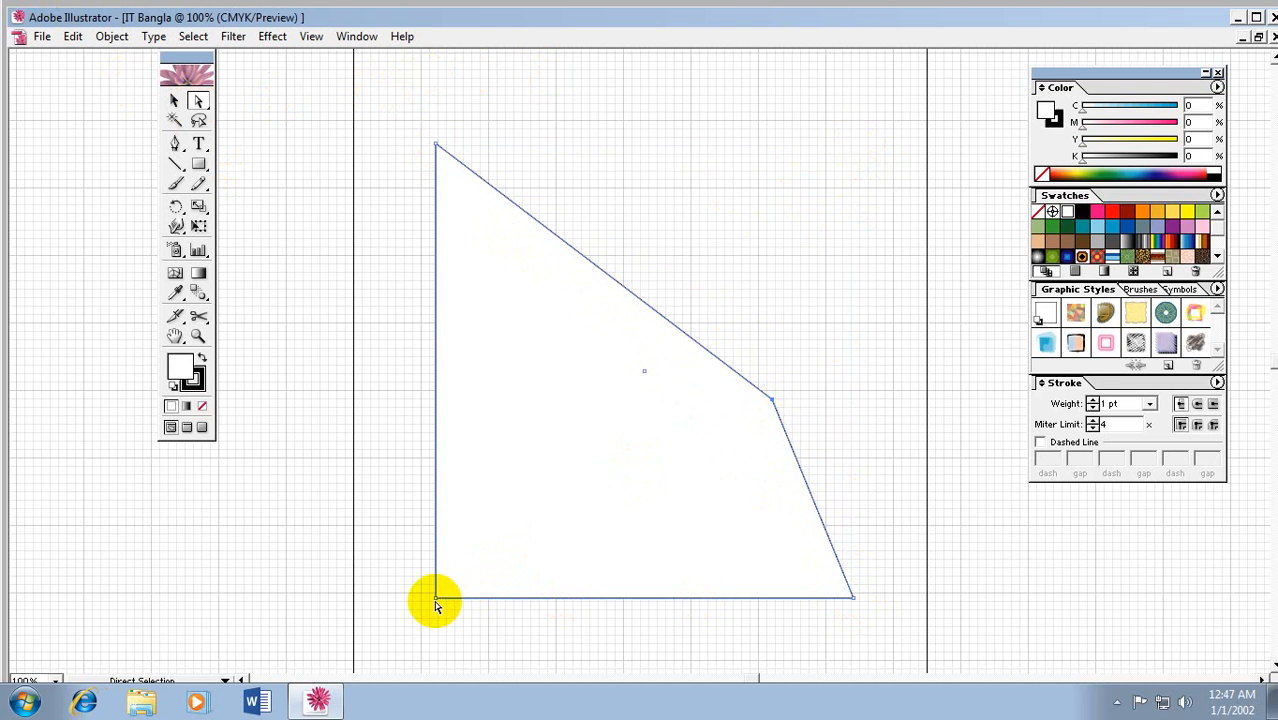
left_click_drag(436, 598, 653, 491)
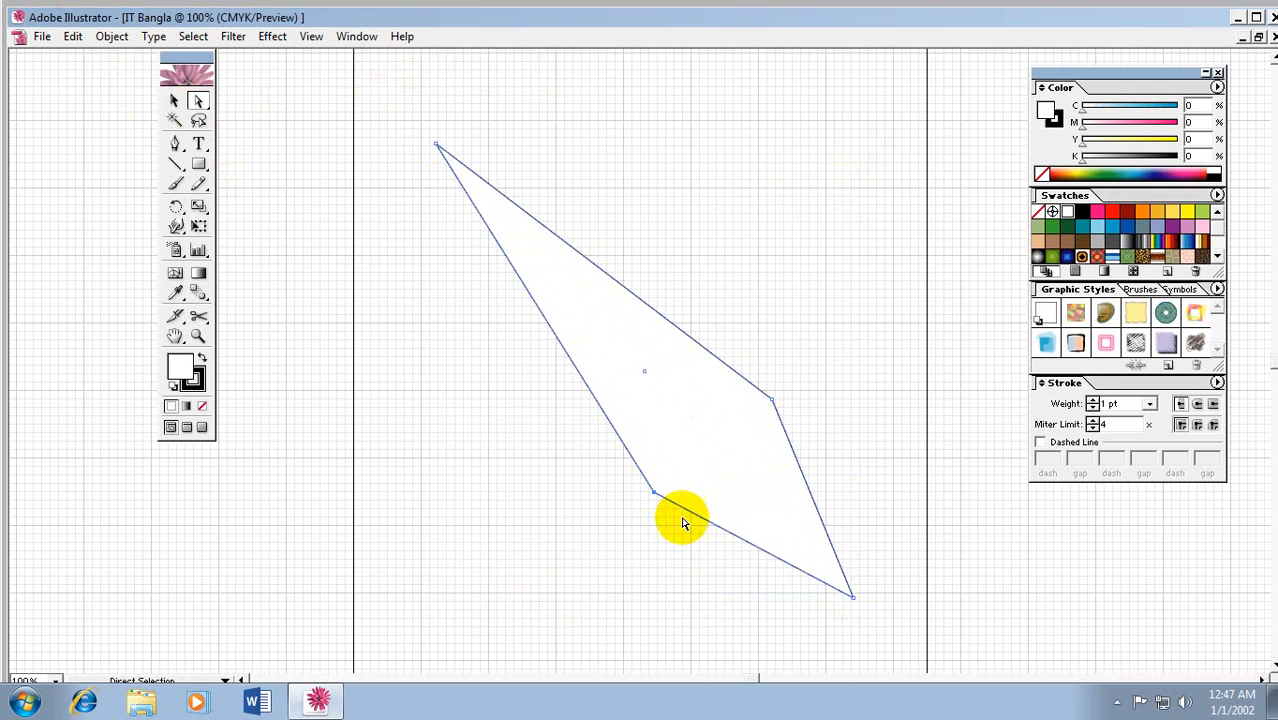
left_click_drag(855, 600, 897, 646)
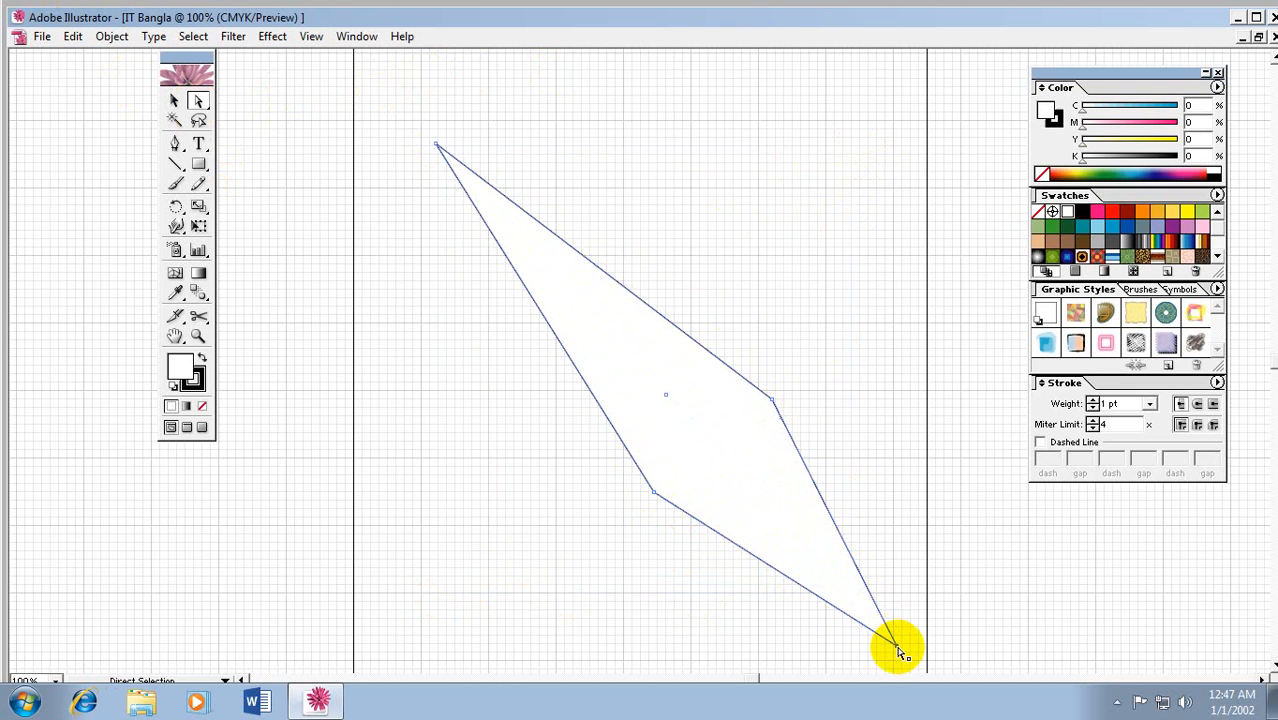
Step: Reposition the diamond's anchor points into a wide irregular quadrilateral extending past the artboard's left edge, and switch to the Selection tool
left_click_drag(437, 143, 847, 593)
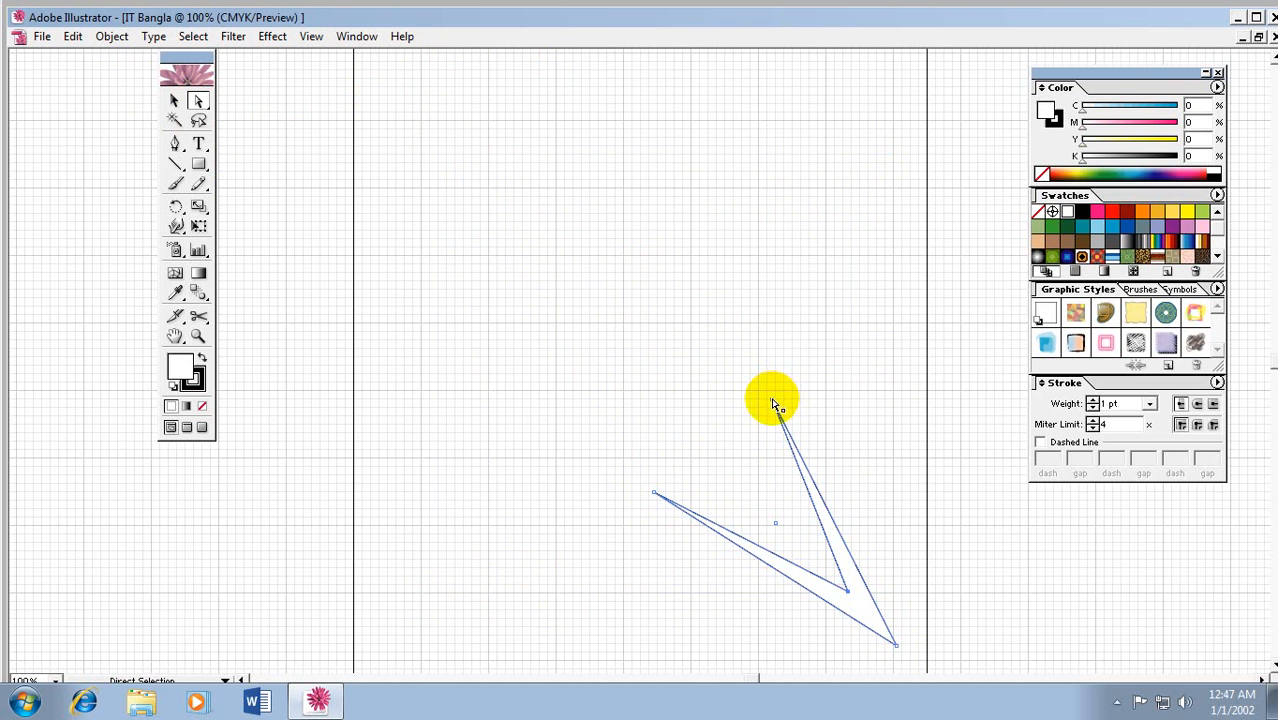
left_click_drag(773, 401, 916, 164)
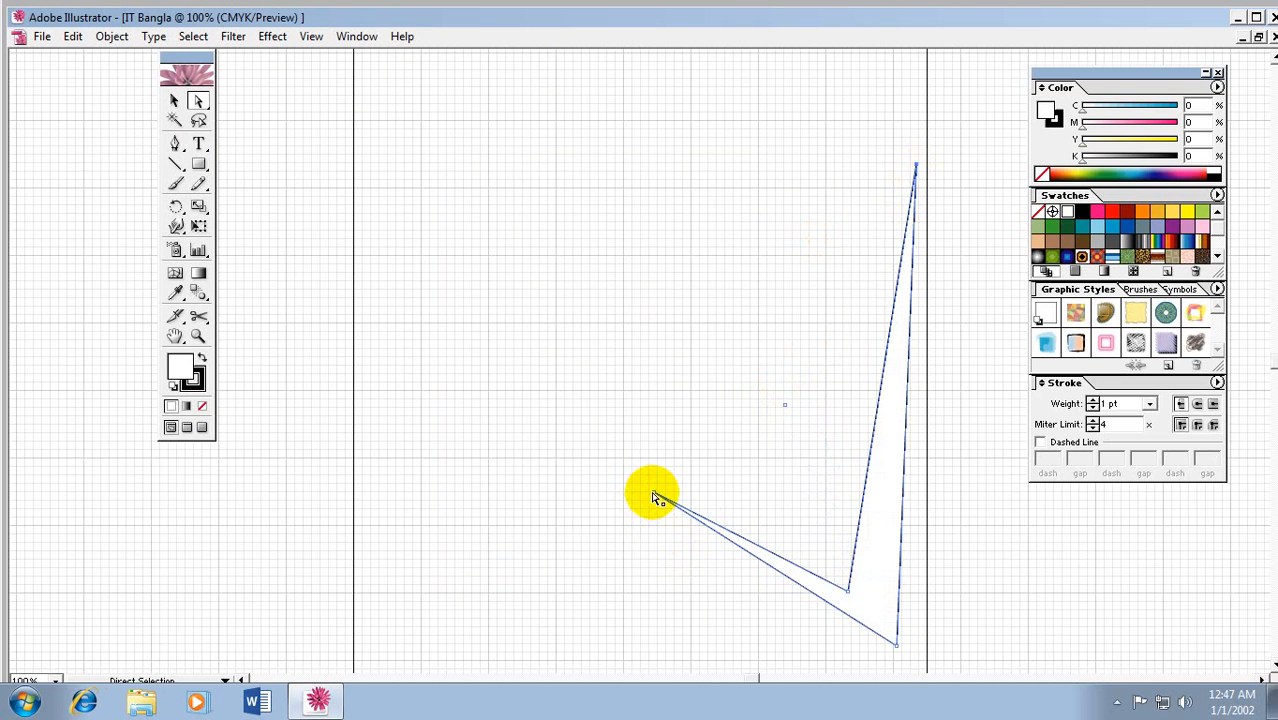
left_click_drag(656, 494, 252, 492)
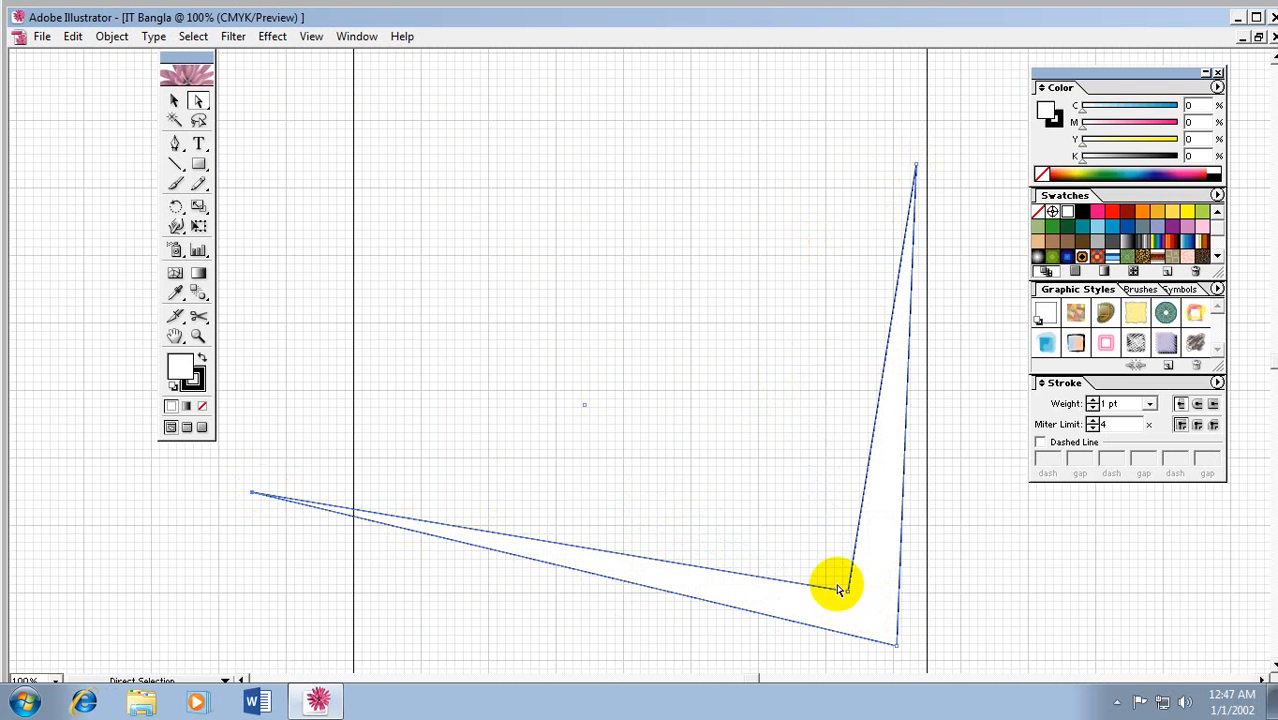
left_click_drag(849, 592, 505, 192)
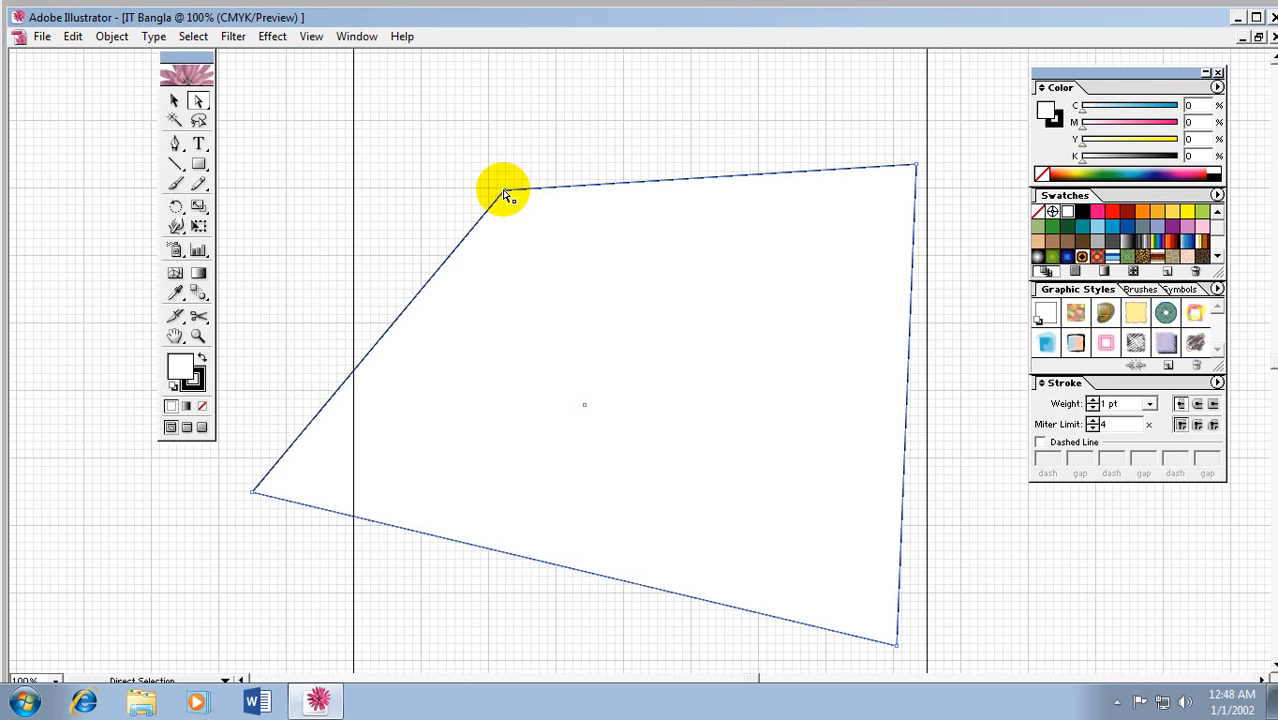
left_click(174, 100)
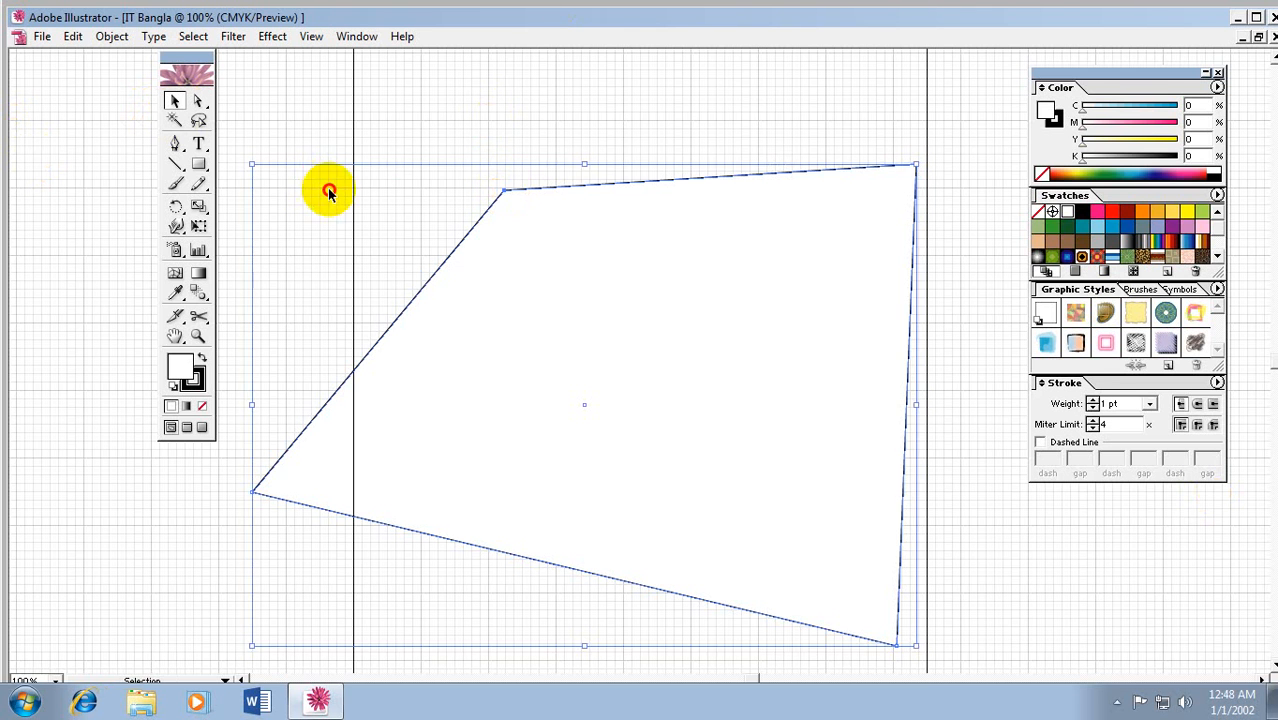
Step: Delete the irregular quadrilateral and draw a large white rectangle in the middle of the artboard
left_click_drag(704, 414, 680, 378)
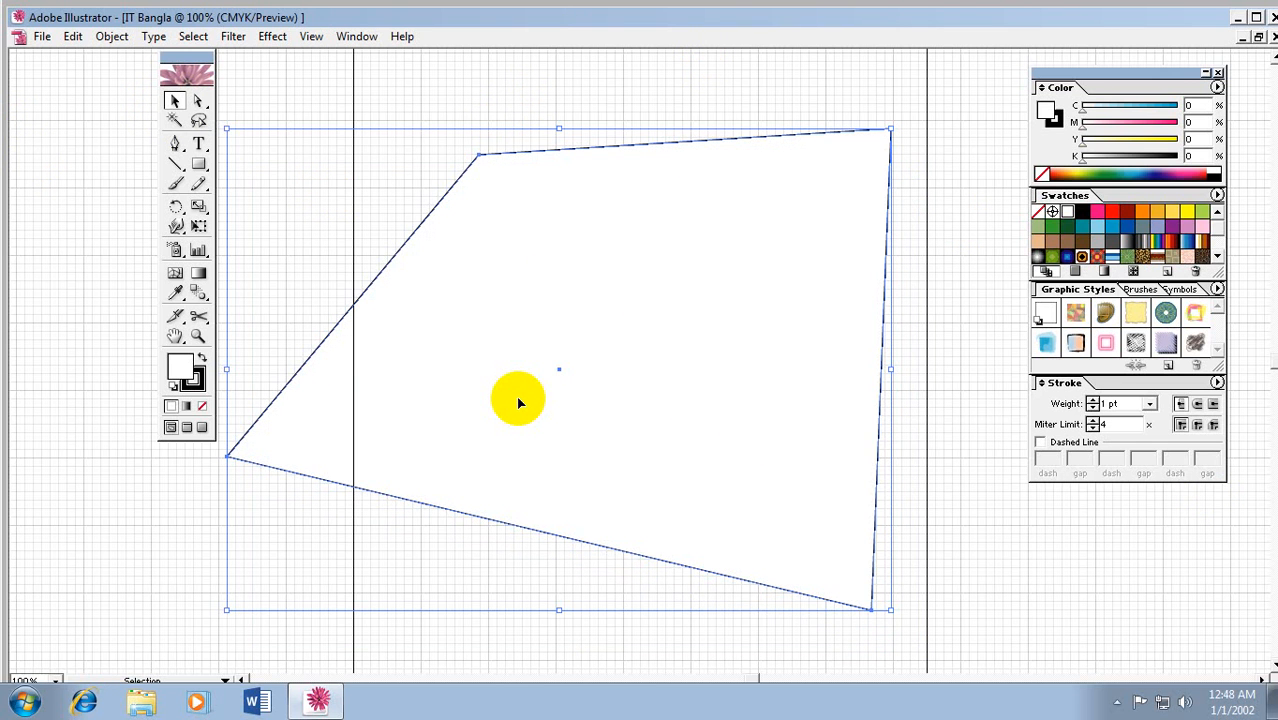
key("Delete")
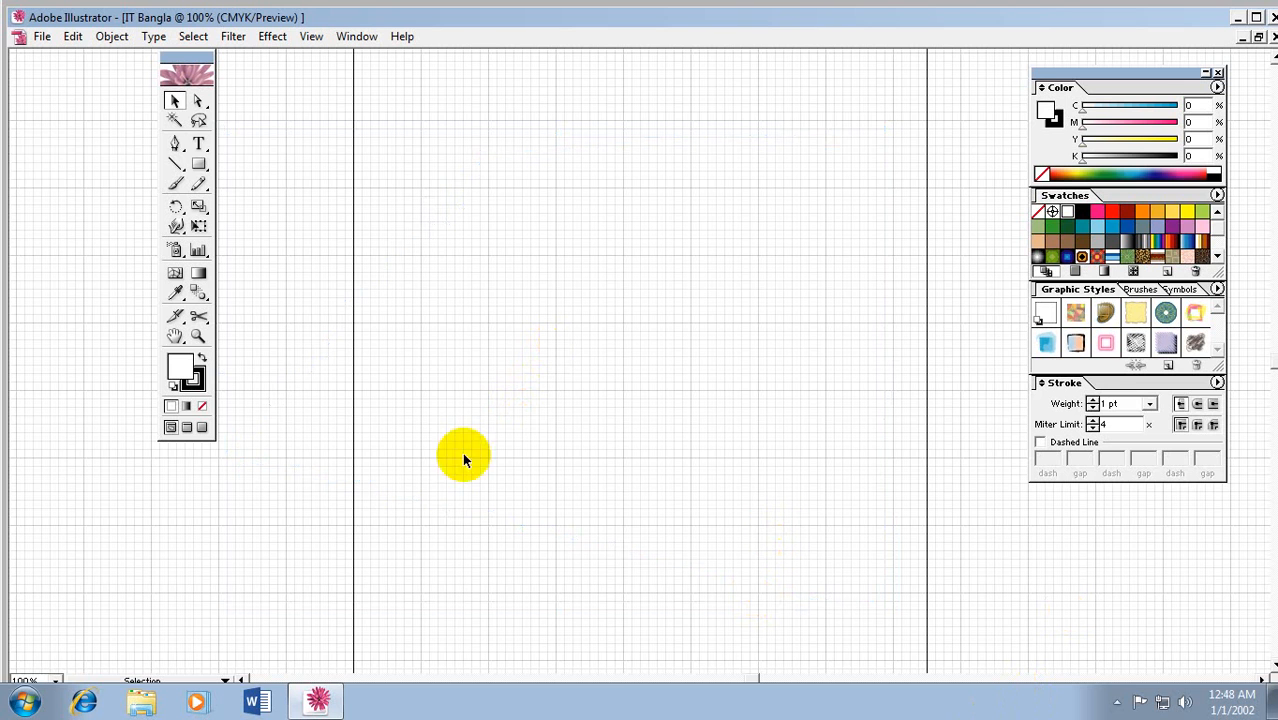
left_click(199, 163)
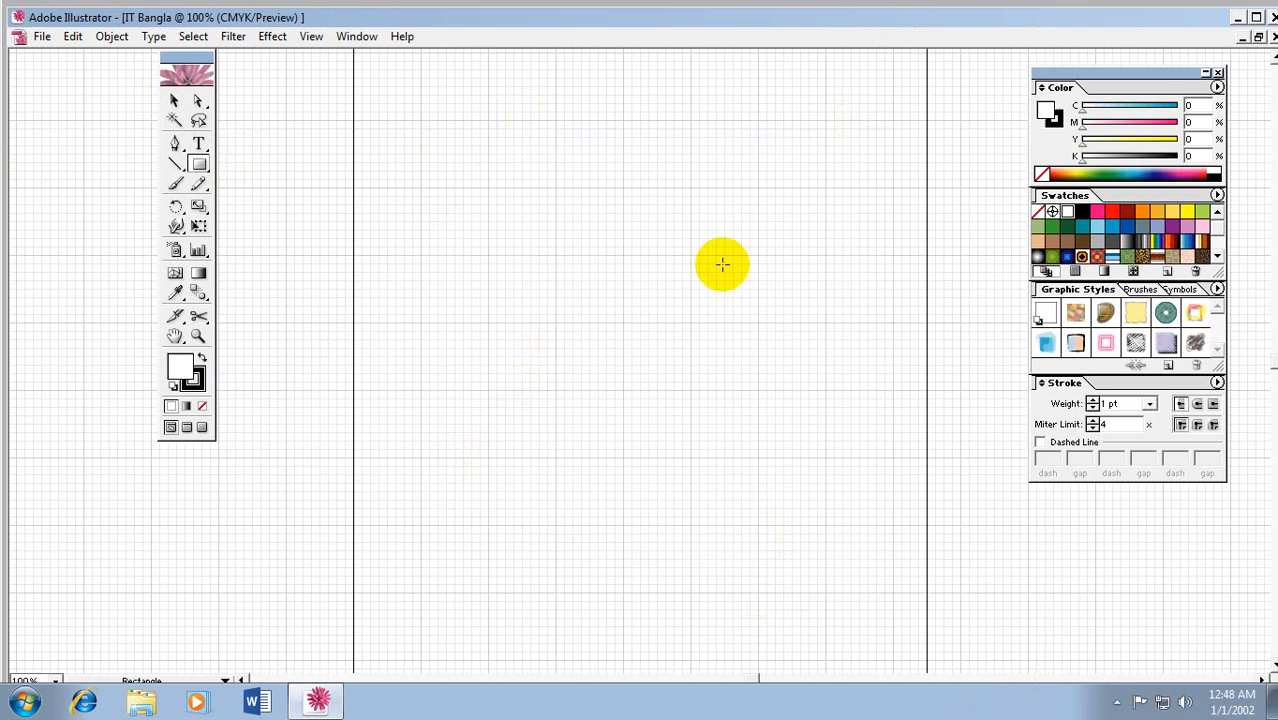
left_click_drag(421, 158, 838, 545)
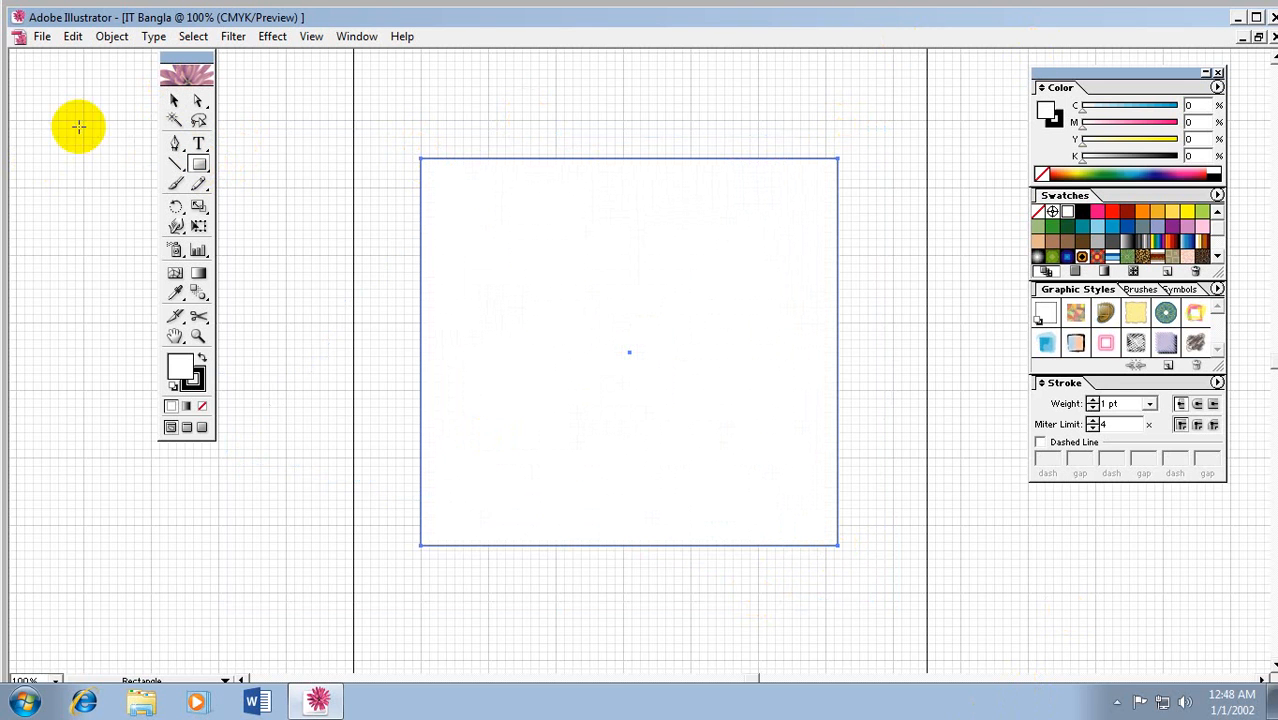
left_click(175, 105)
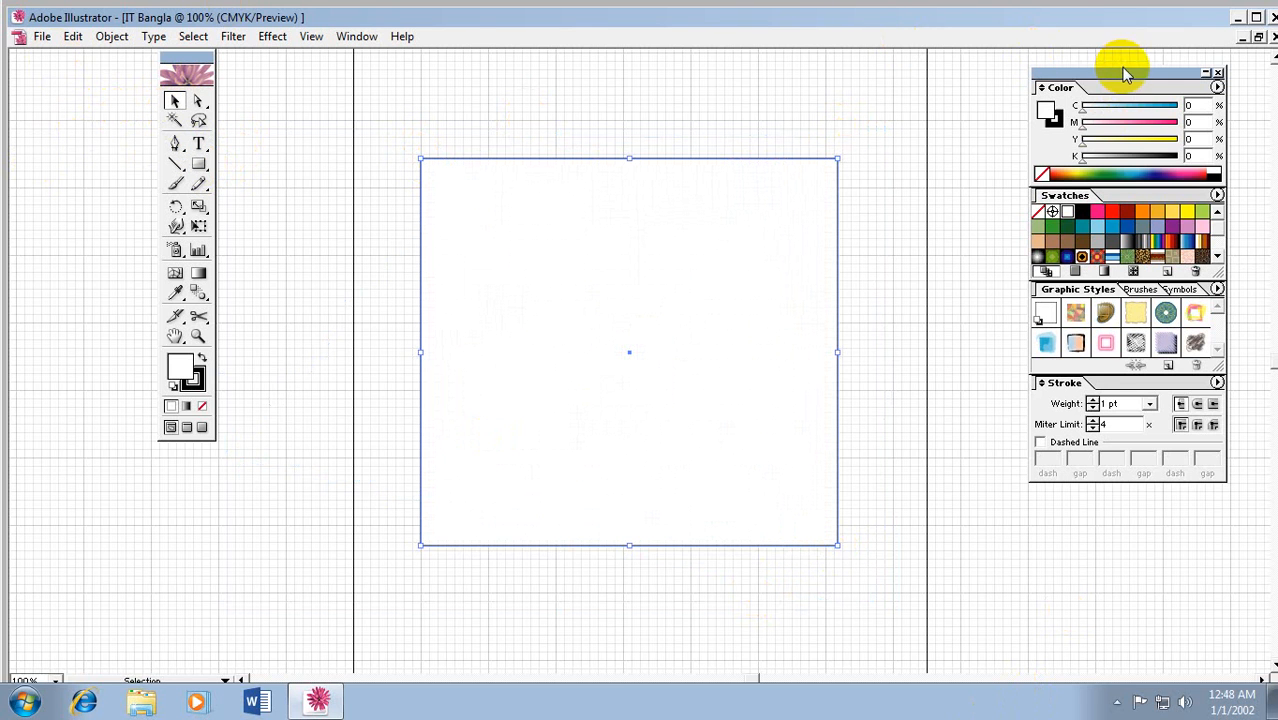
Step: Move the palette group slightly down and inward, and practise selecting, deselecting and slightly shifting the rectangle with the Selection tool
mouse_move(1126, 74)
left_mouse_down()
mouse_move(1081, 68)
mouse_move(1096, 64)
mouse_move(1127, 178)
mouse_move(1110, 130)
left_mouse_up()
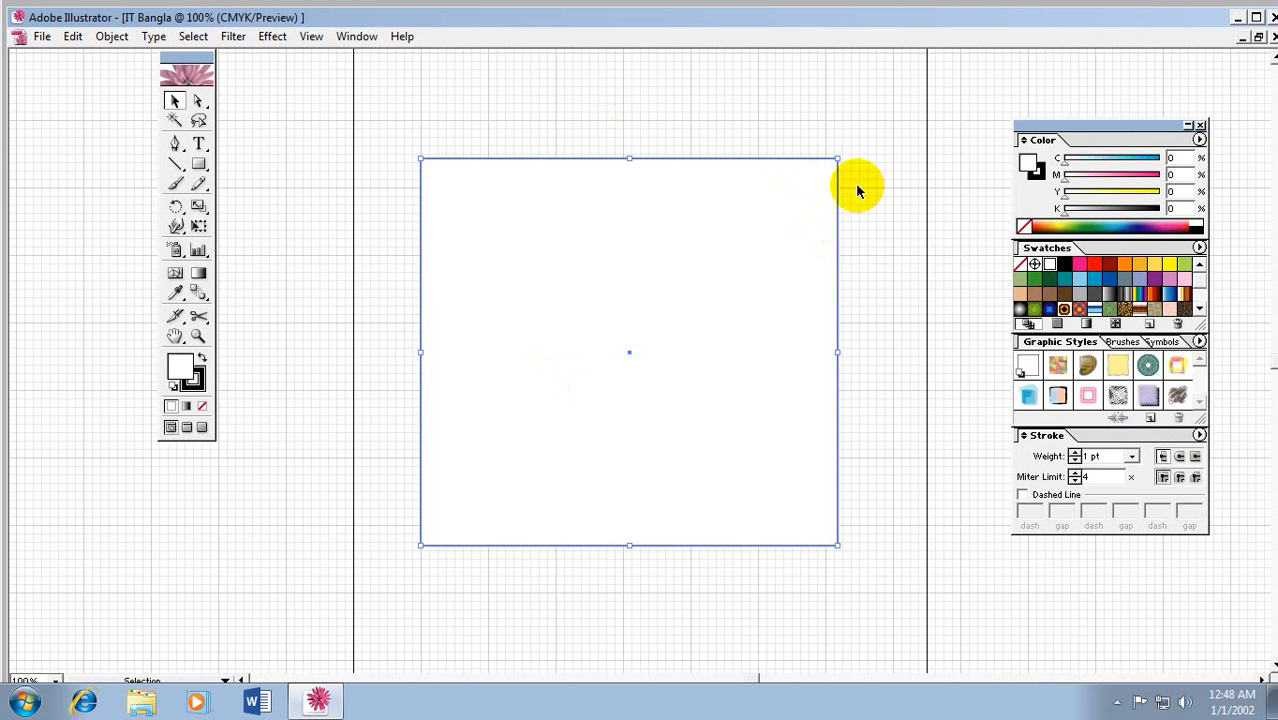
left_click(840, 240)
left_click_drag(872, 203, 434, 260)
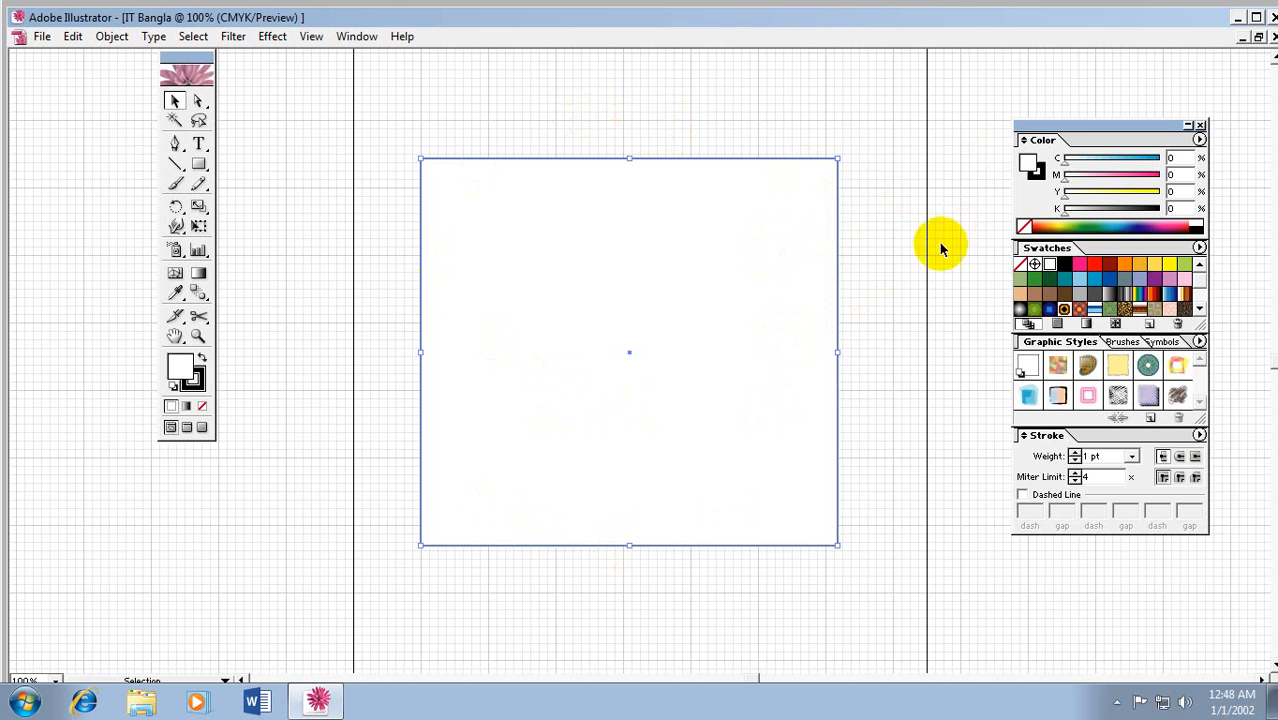
left_click(845, 288)
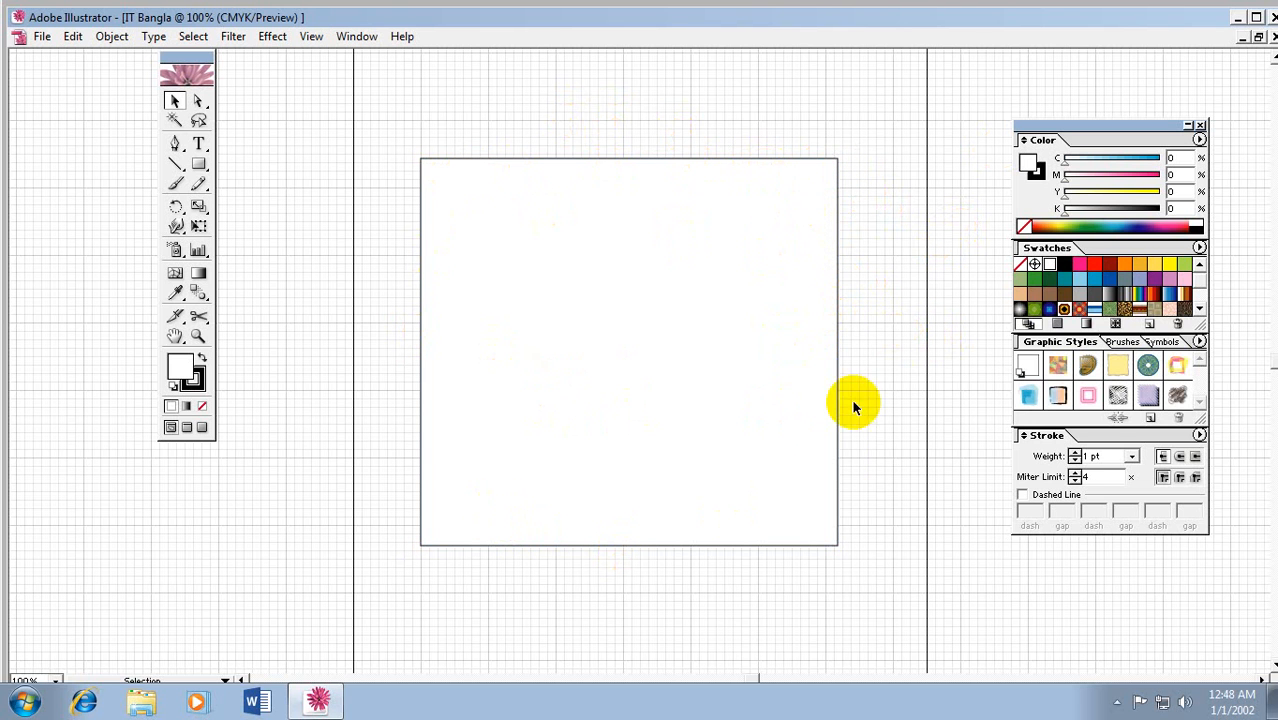
left_click(625, 296)
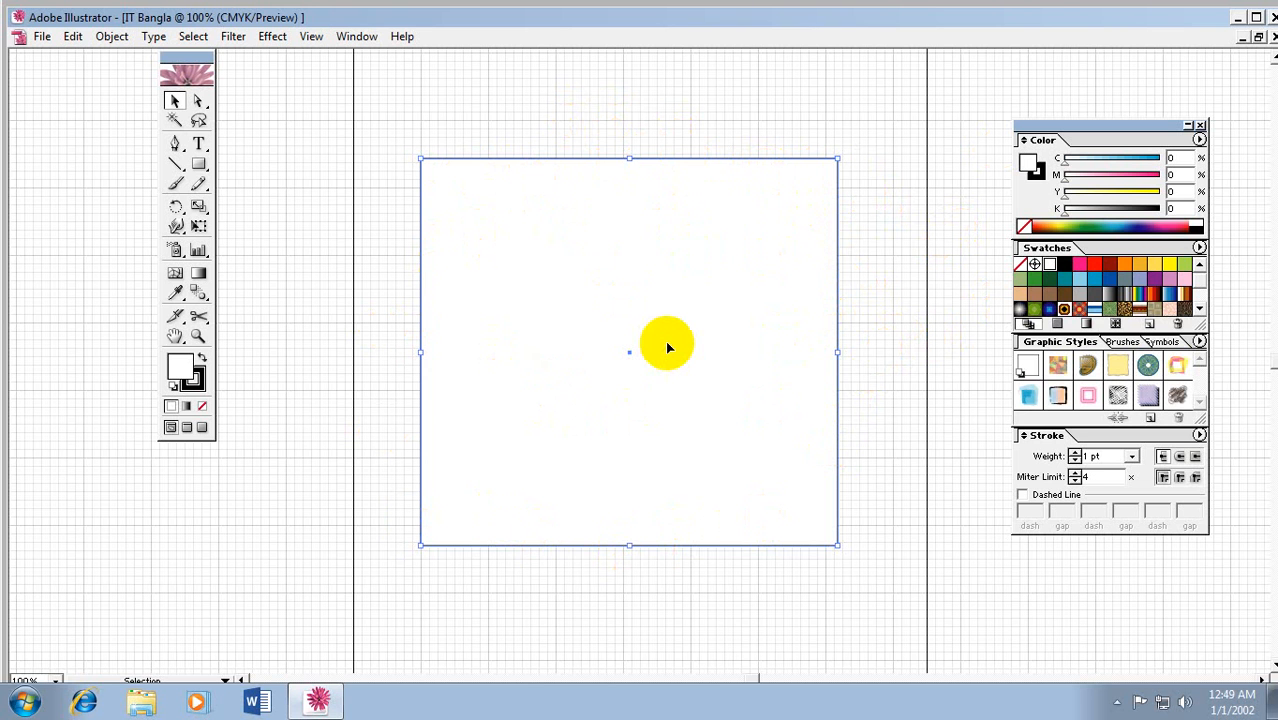
left_click_drag(690, 290, 693, 294)
left_click(620, 140)
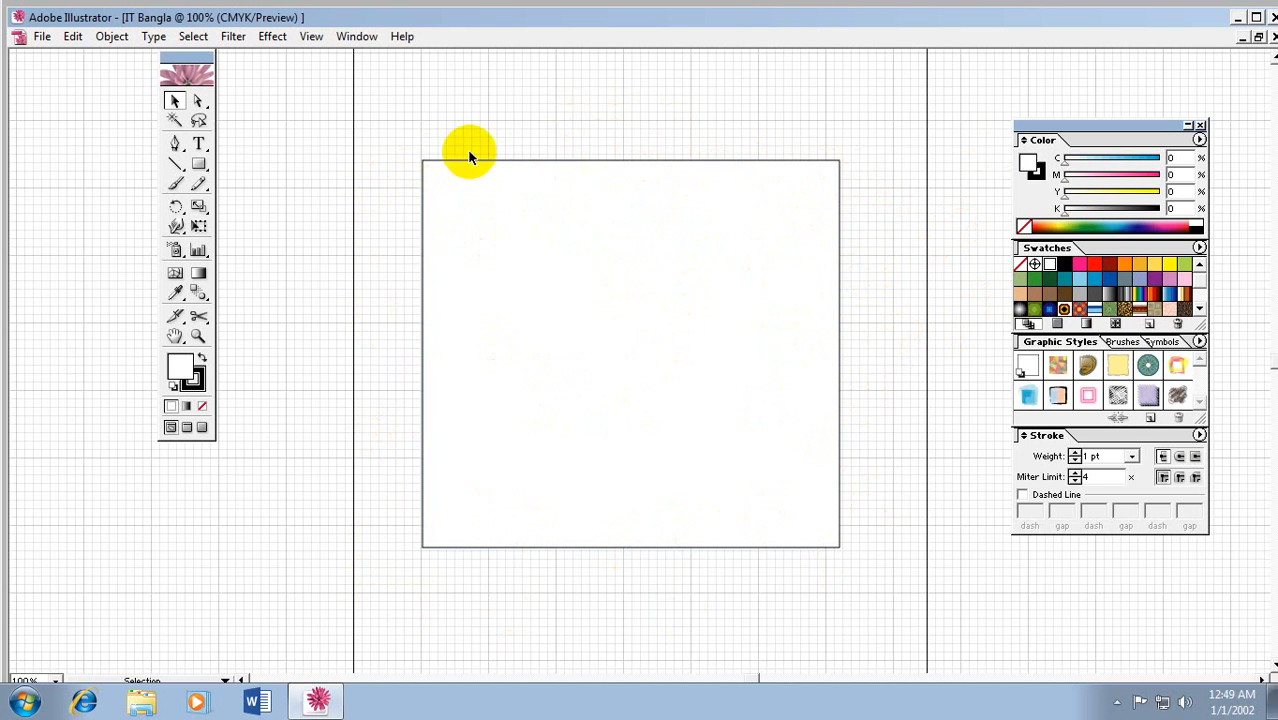
Step: Fill the rectangle with the light green swatch (C 33, Y 73) and deselect it
left_click(593, 297)
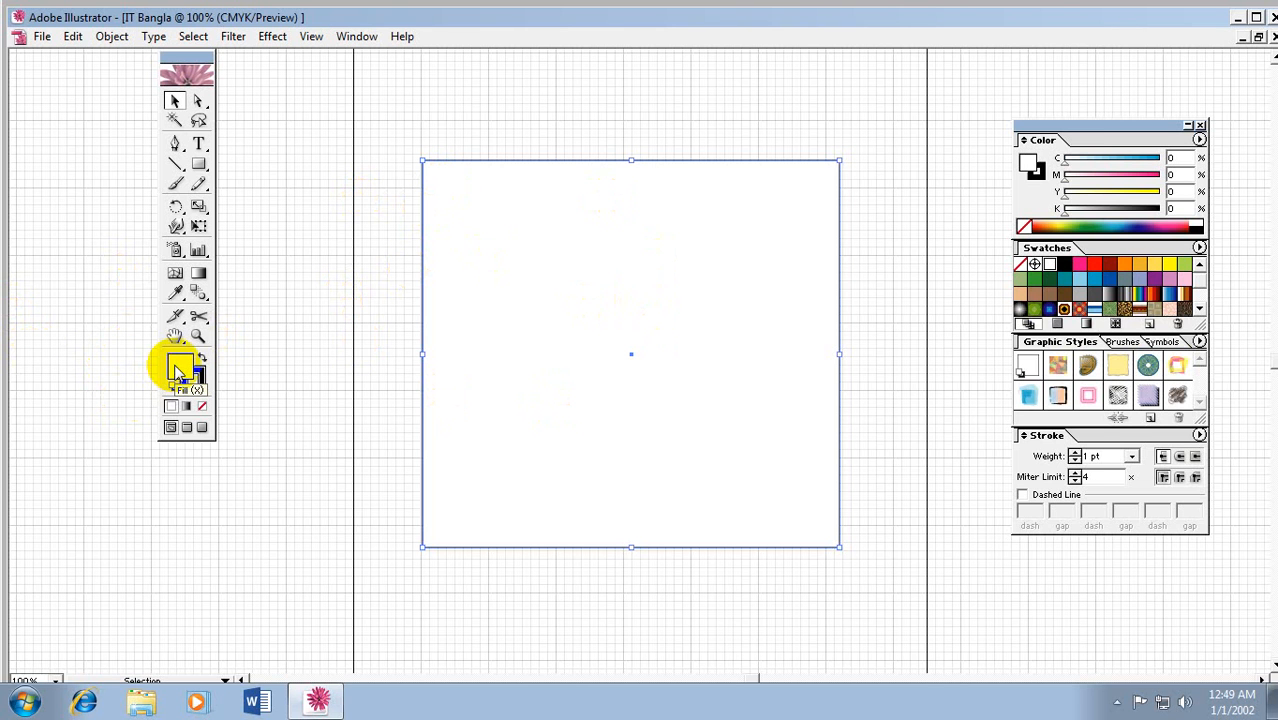
left_click(1184, 264)
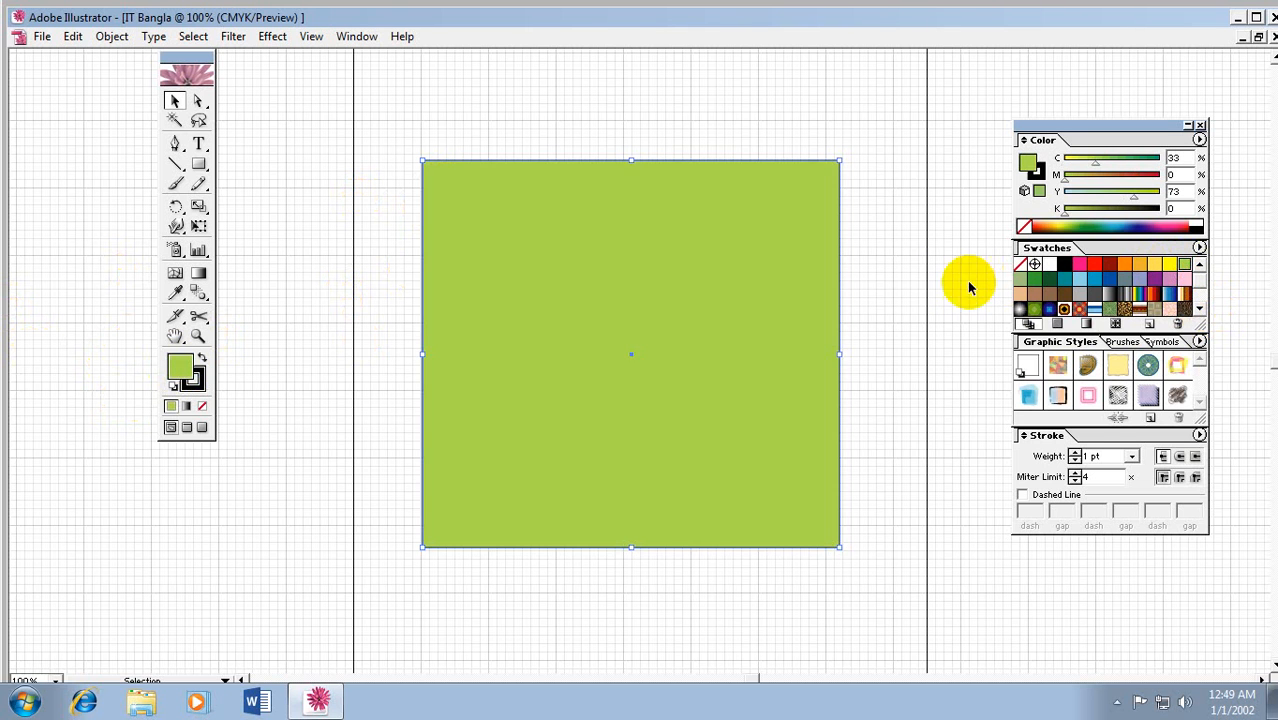
left_click(910, 202)
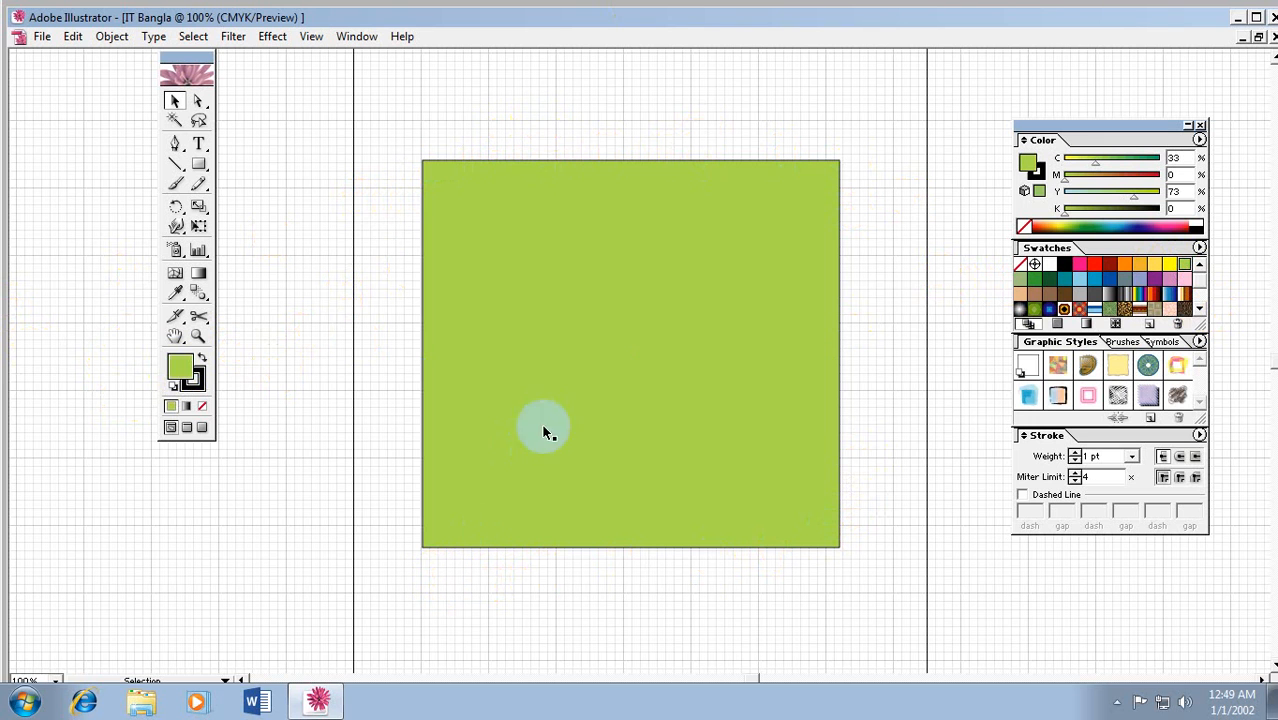
Step: Give the green rectangle a red stroke (M 100, Y 100) and deselect it
left_click(597, 417)
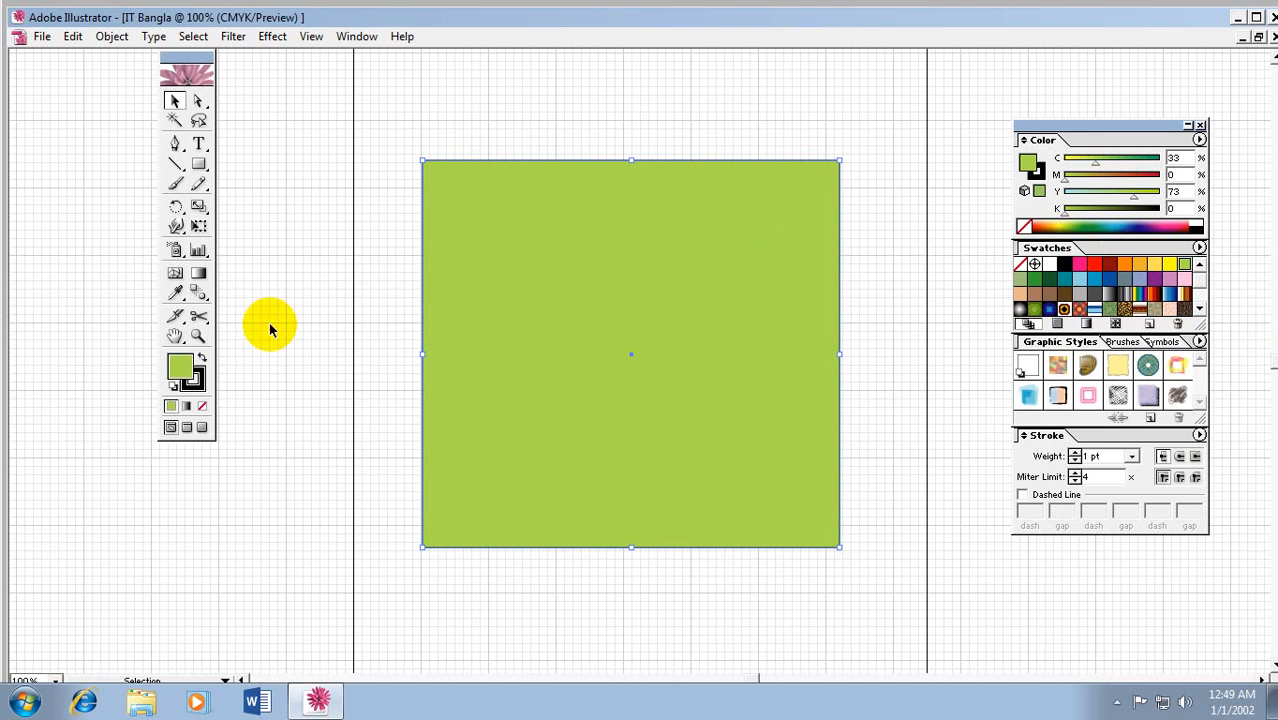
left_click(193, 384)
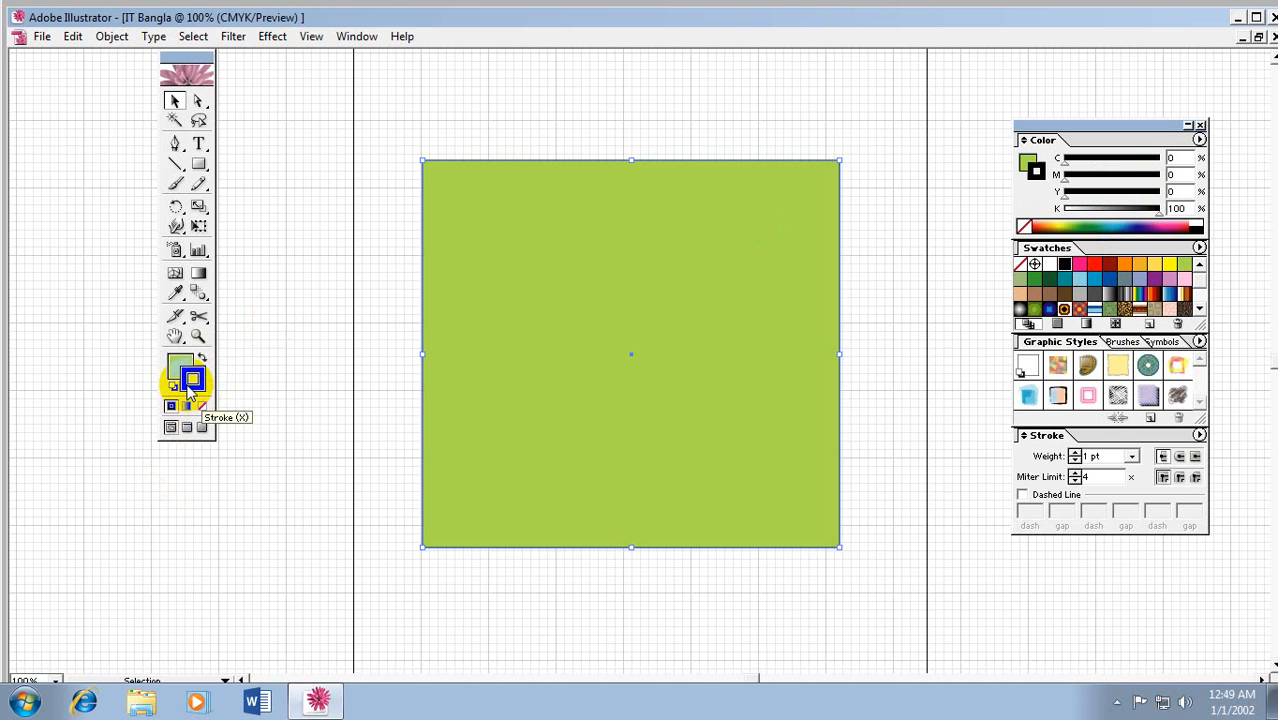
left_click(1094, 264)
left_click(953, 196)
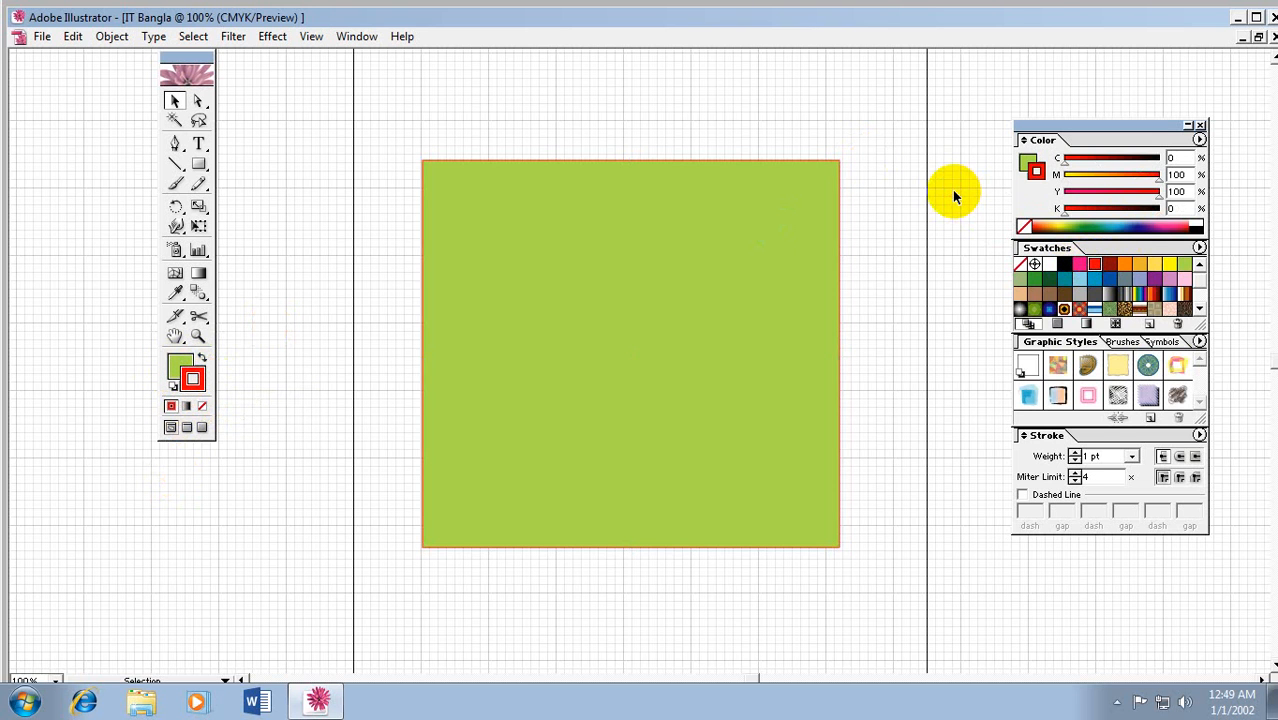
Step: Reselect the green rectangle, set its stroke to None and deselect it
left_click(787, 289)
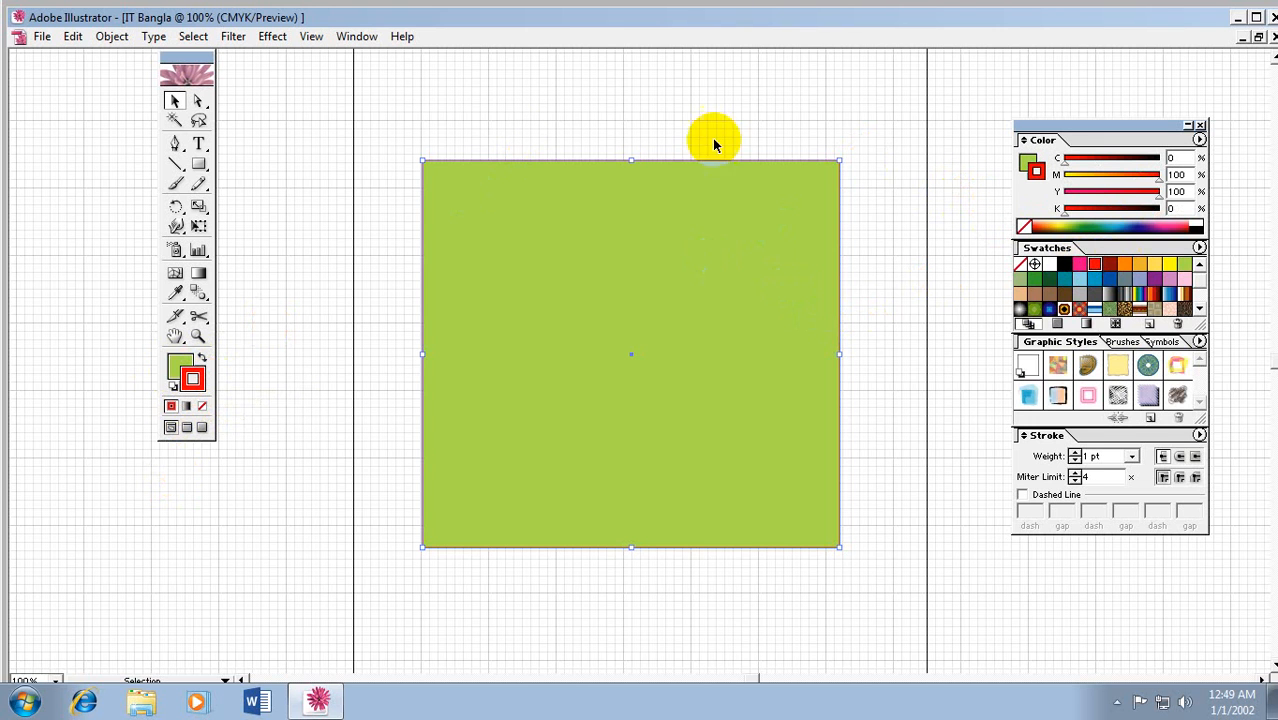
left_click(630, 475)
left_click(877, 309)
left_click(706, 328)
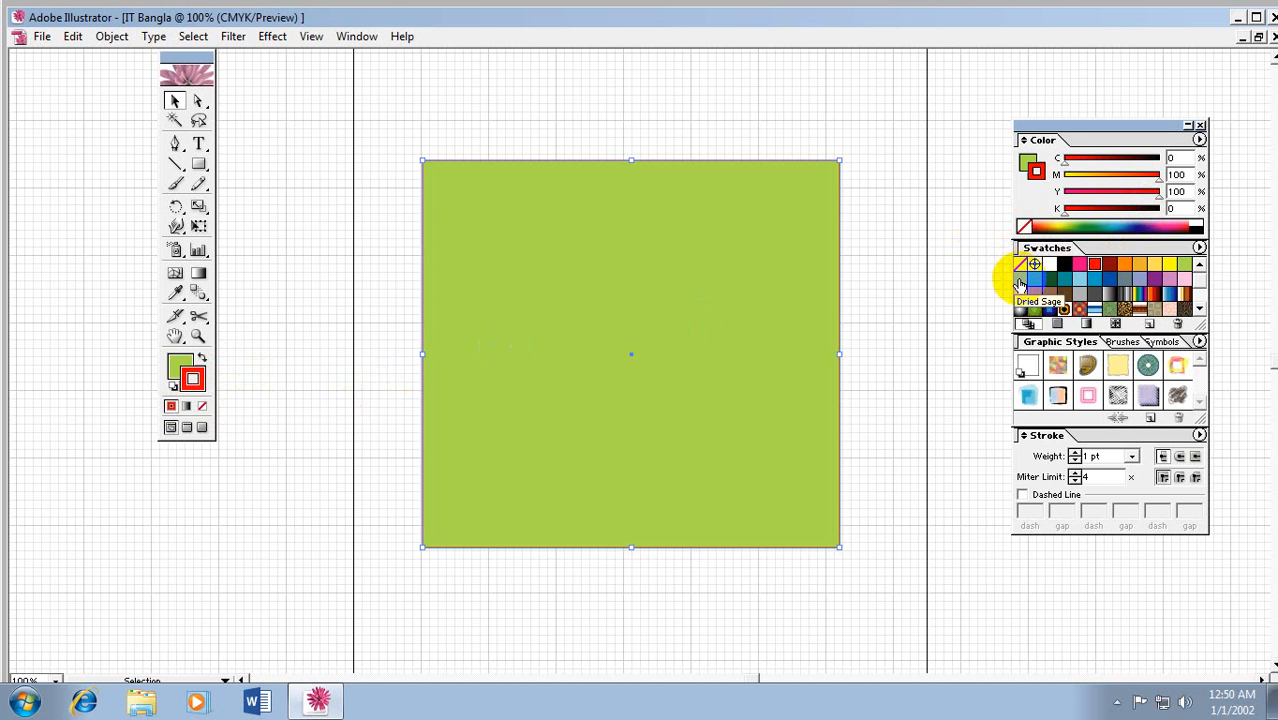
left_click(200, 409)
left_click(313, 428)
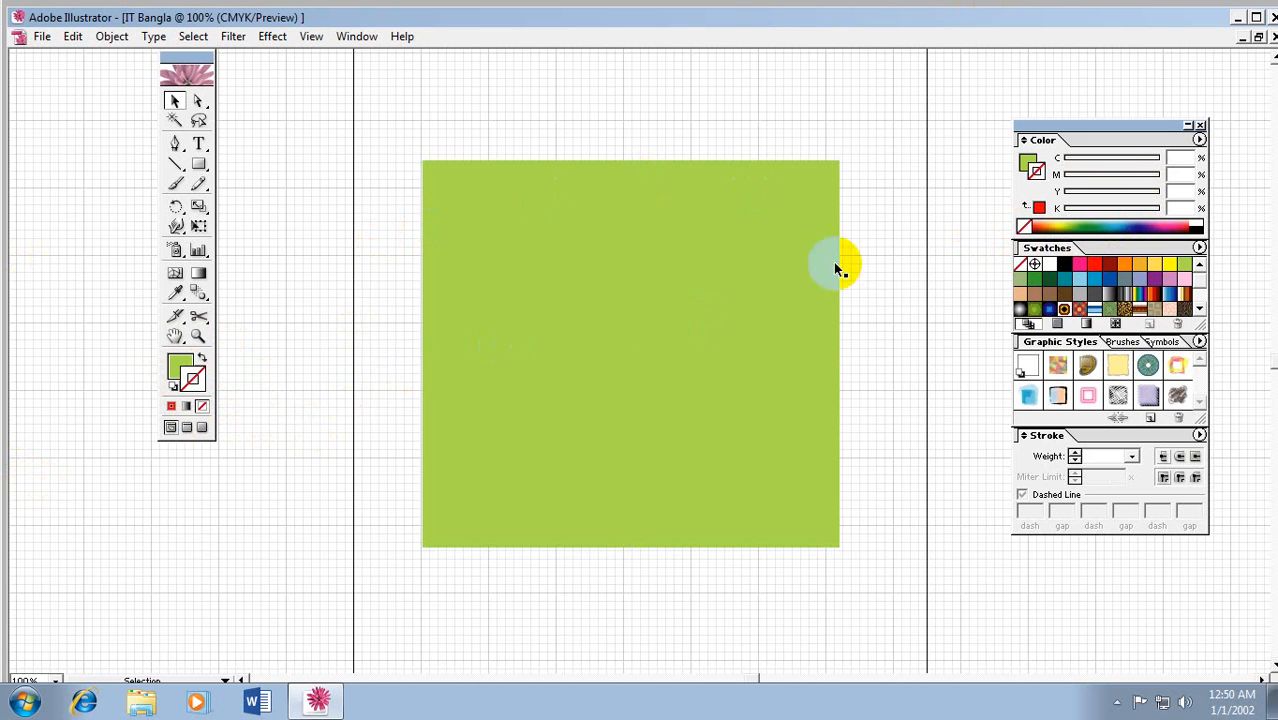
Step: Set the rectangle's fill to None, then reselect the rectangle with a marquee and refill it with the light green swatch
left_click(609, 387)
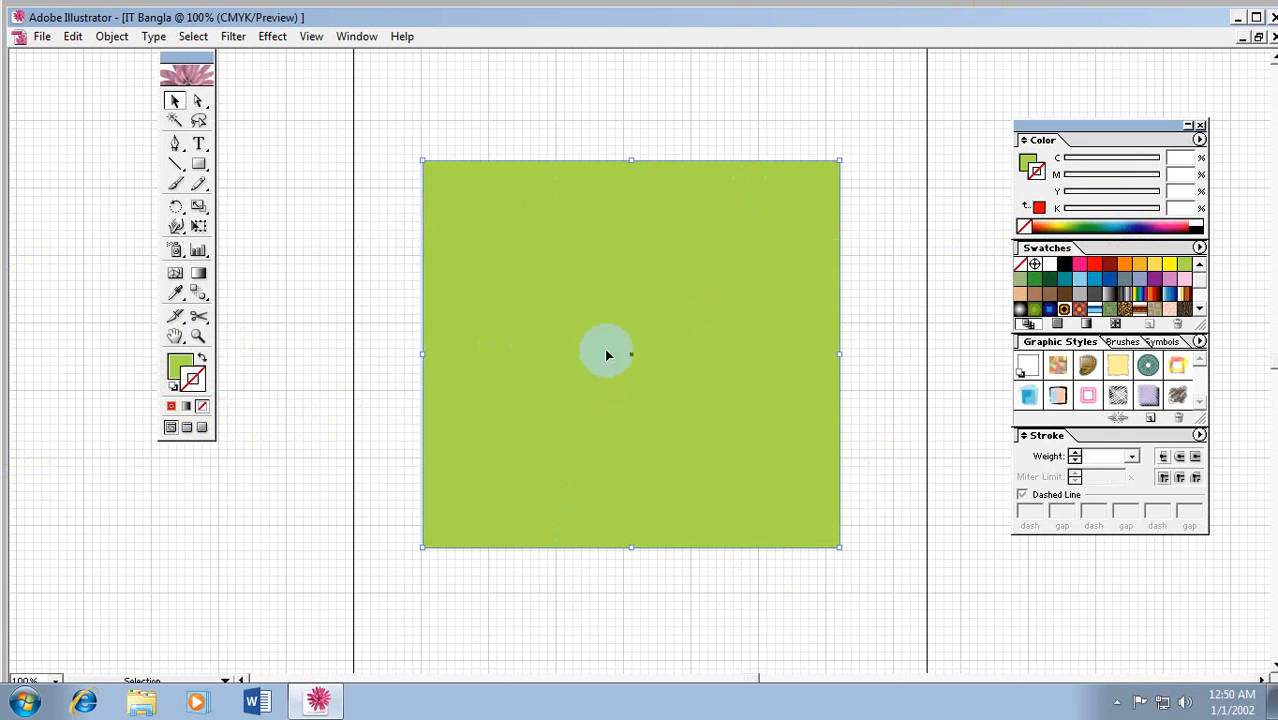
left_click(177, 360)
left_click(203, 409)
left_click(319, 428)
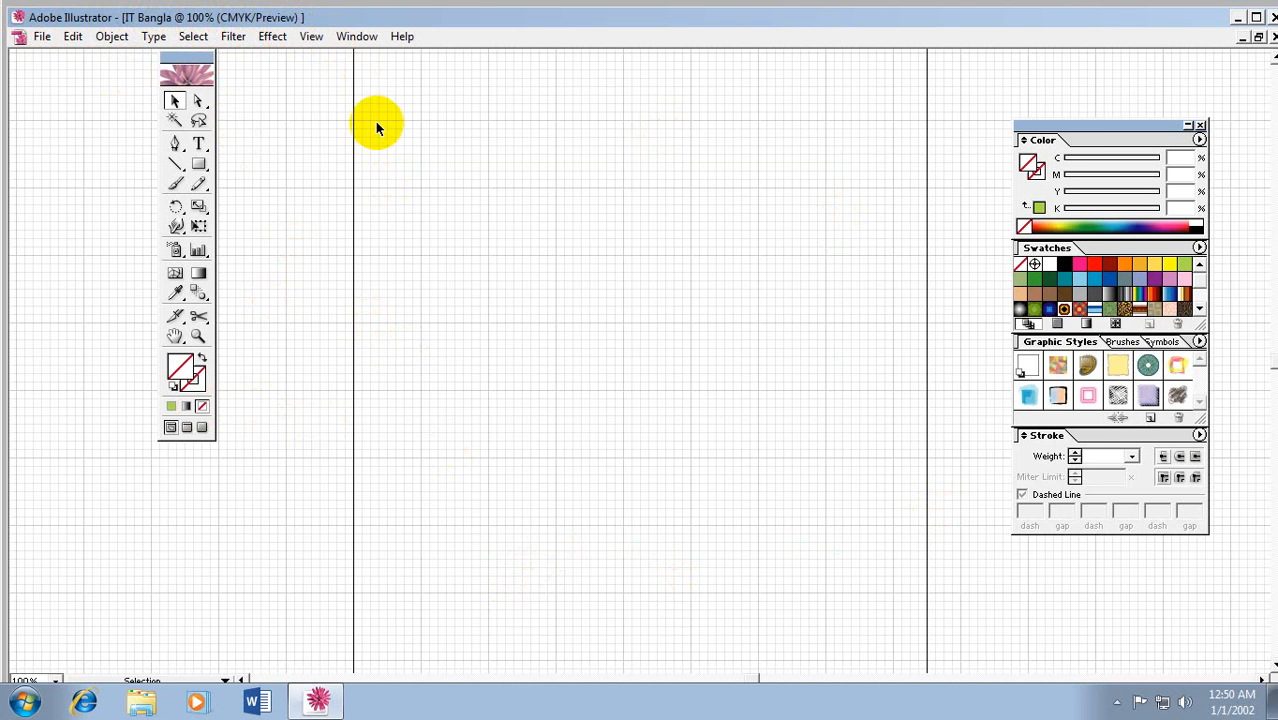
left_click_drag(428, 131, 842, 536)
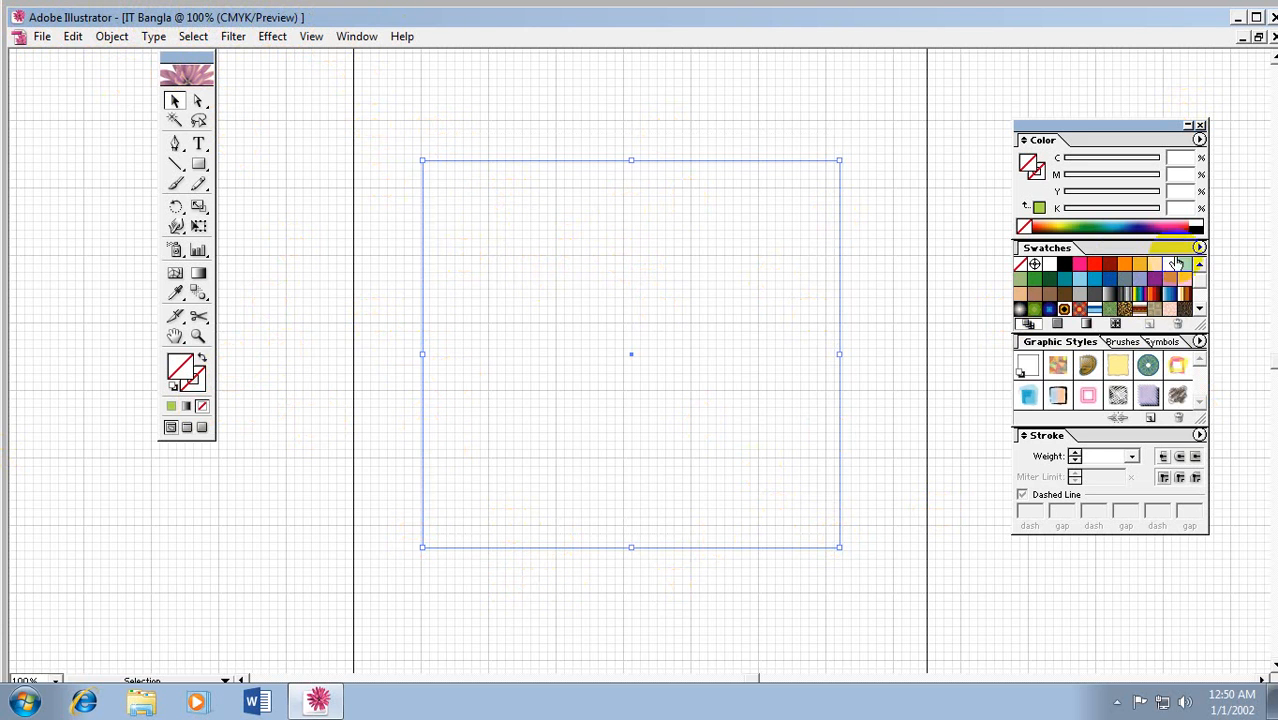
left_click(1184, 267)
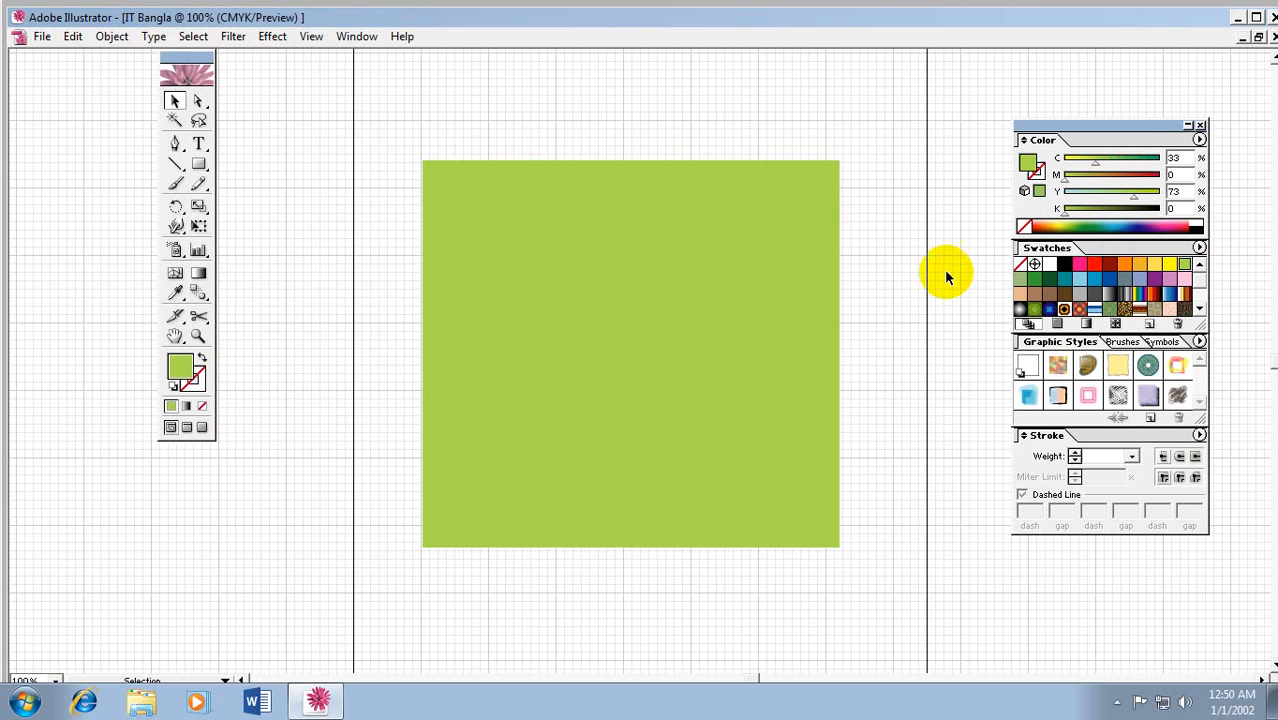
Step: Delete the large green rectangle and scatter many small light green rectangles of varied sizes across the artboard
key("Delete")
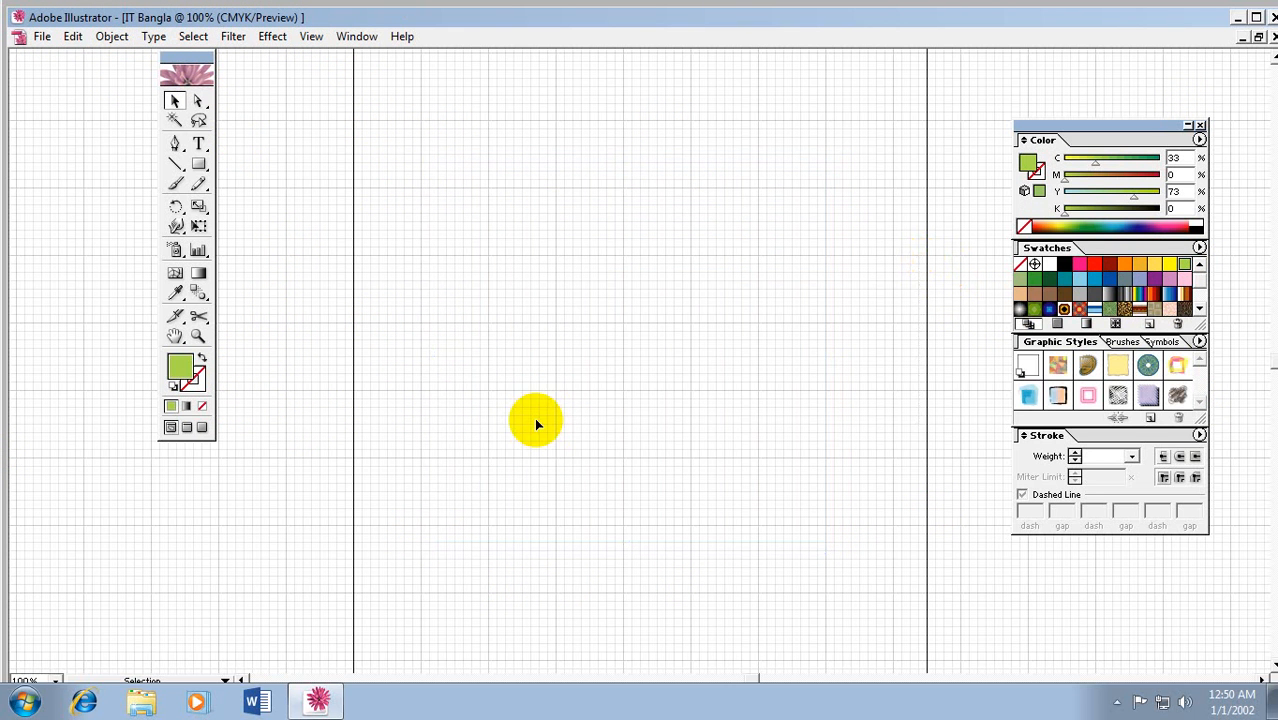
left_click(199, 164)
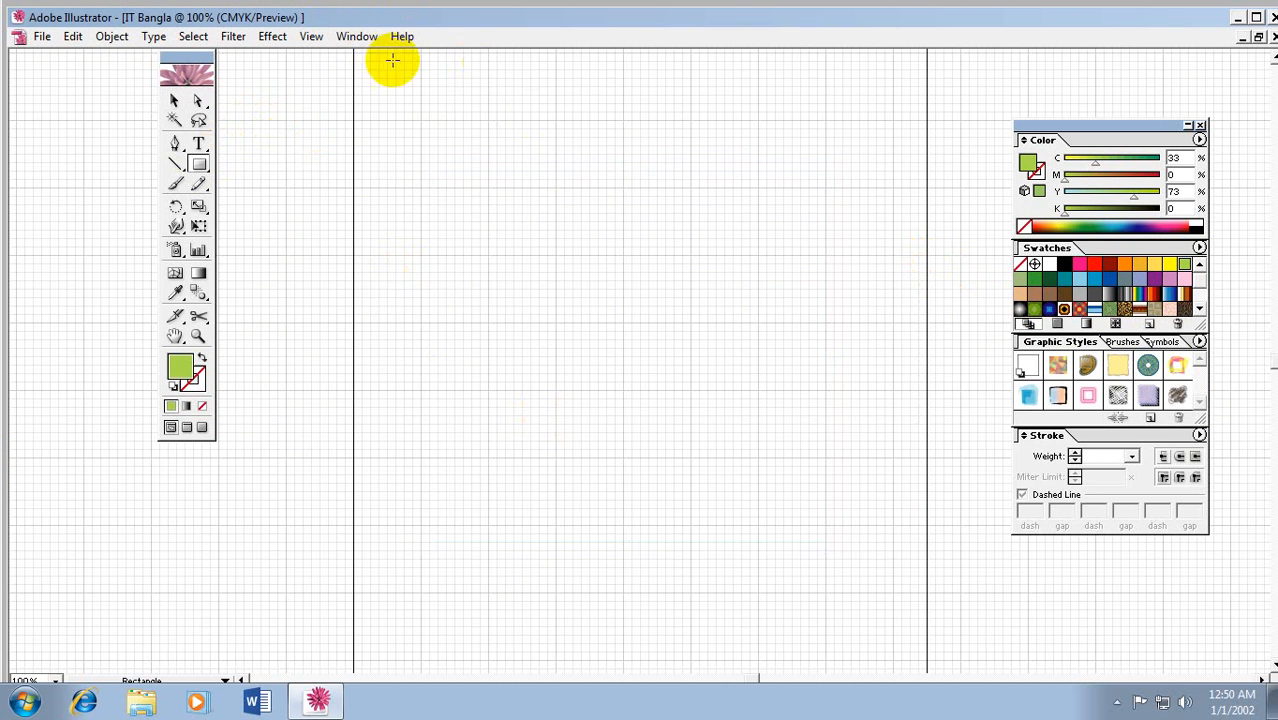
left_click_drag(390, 61, 428, 98)
left_click_drag(500, 62, 556, 99)
left_click_drag(598, 82, 662, 127)
left_click_drag(727, 81, 755, 100)
left_click_drag(850, 84, 870, 95)
left_click_drag(888, 94, 899, 106)
left_click_drag(455, 195, 505, 242)
left_click_drag(599, 198, 639, 224)
left_click_drag(703, 185, 747, 213)
left_click_drag(826, 141, 876, 209)
left_click_drag(431, 293, 497, 348)
left_click_drag(585, 293, 613, 328)
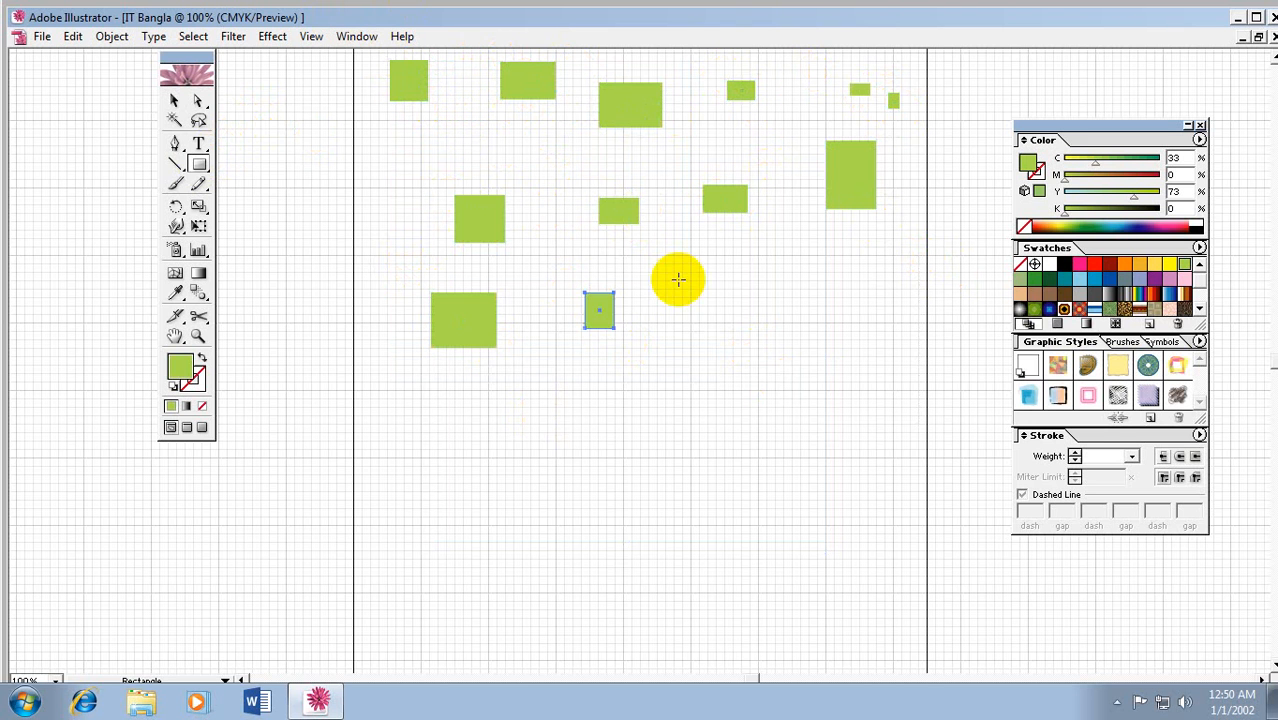
left_click_drag(691, 280, 718, 296)
left_click_drag(786, 249, 834, 287)
left_click_drag(410, 420, 471, 470)
left_click_drag(545, 362, 578, 405)
left_click_drag(651, 362, 670, 382)
left_click_drag(728, 353, 794, 398)
left_click_drag(499, 473, 573, 512)
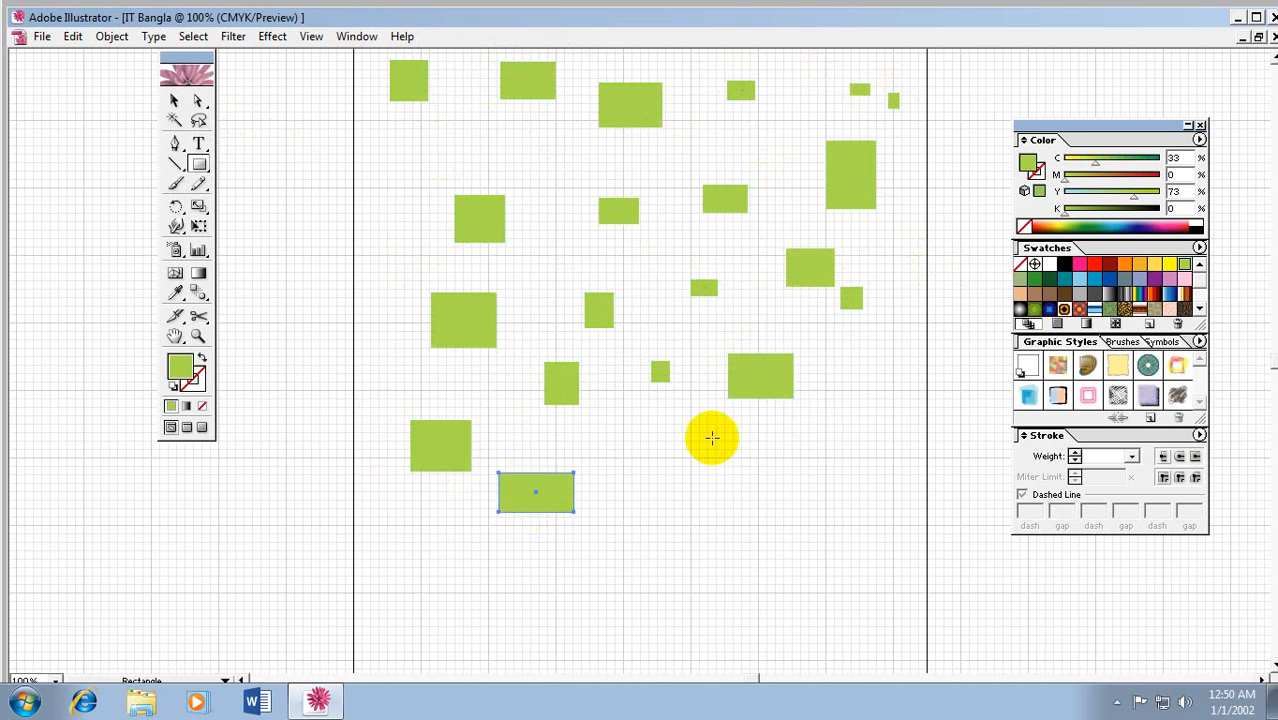
left_click_drag(728, 442, 760, 465)
left_click_drag(820, 422, 835, 437)
left_click_drag(613, 459, 736, 566)
left_click_drag(821, 331, 886, 418)
left_click_drag(886, 346, 937, 402)
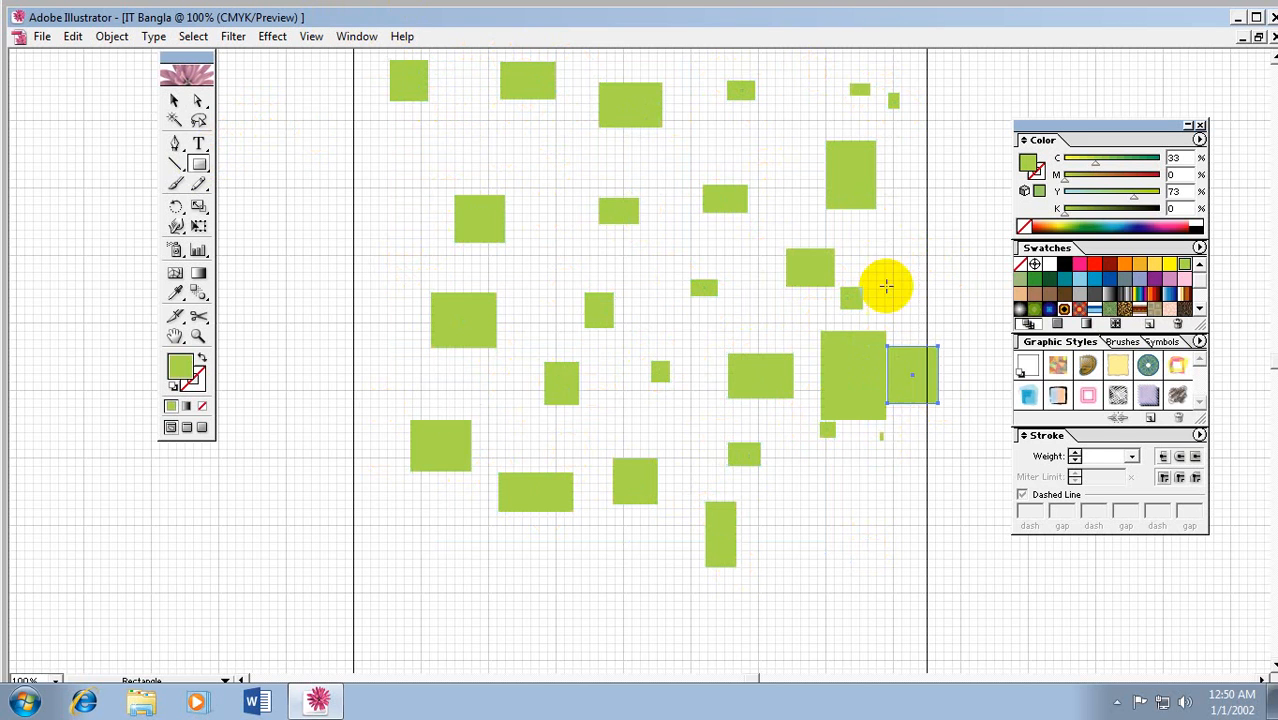
left_click_drag(884, 283, 900, 268)
left_click_drag(903, 224, 927, 246)
left_click_drag(742, 163, 770, 186)
left_click_drag(780, 130, 810, 143)
left_click_drag(750, 70, 826, 86)
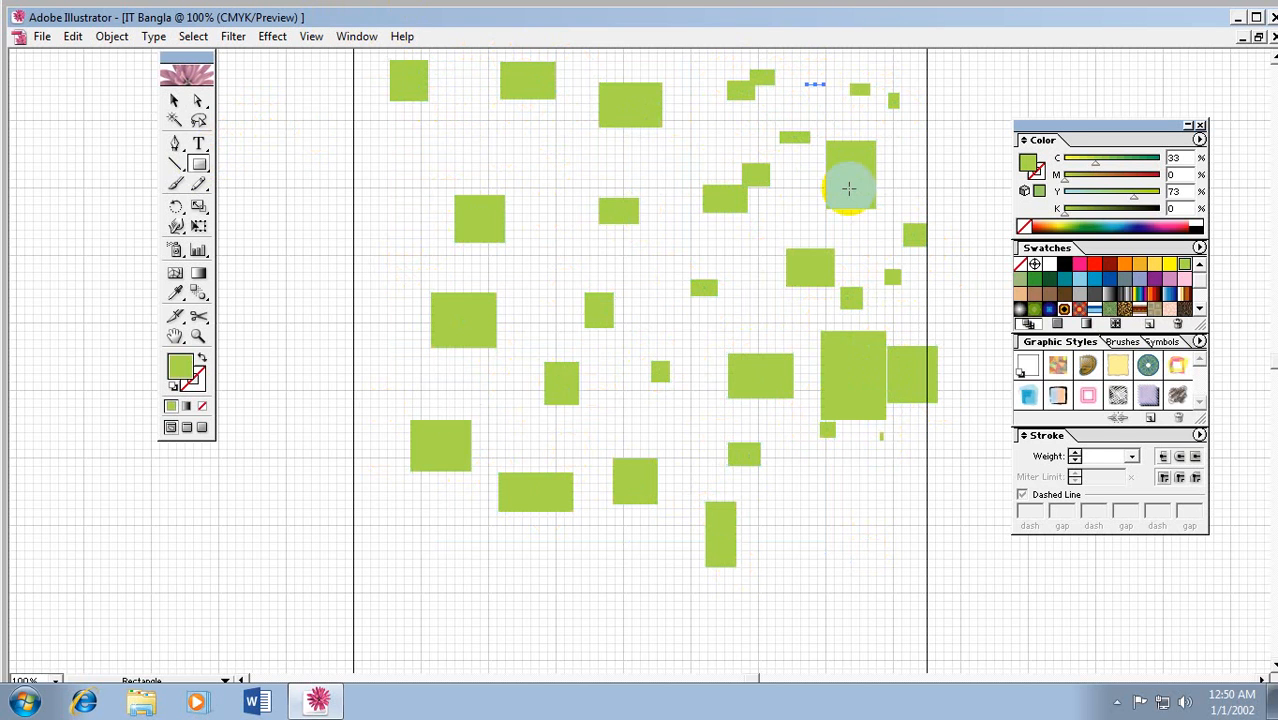
Step: Set the fill to red (M 100, Y 100) and scatter many small red rectangles of varied sizes among the green ones
left_click(1096, 263)
left_click_drag(539, 238, 638, 302)
left_click_drag(649, 304, 709, 360)
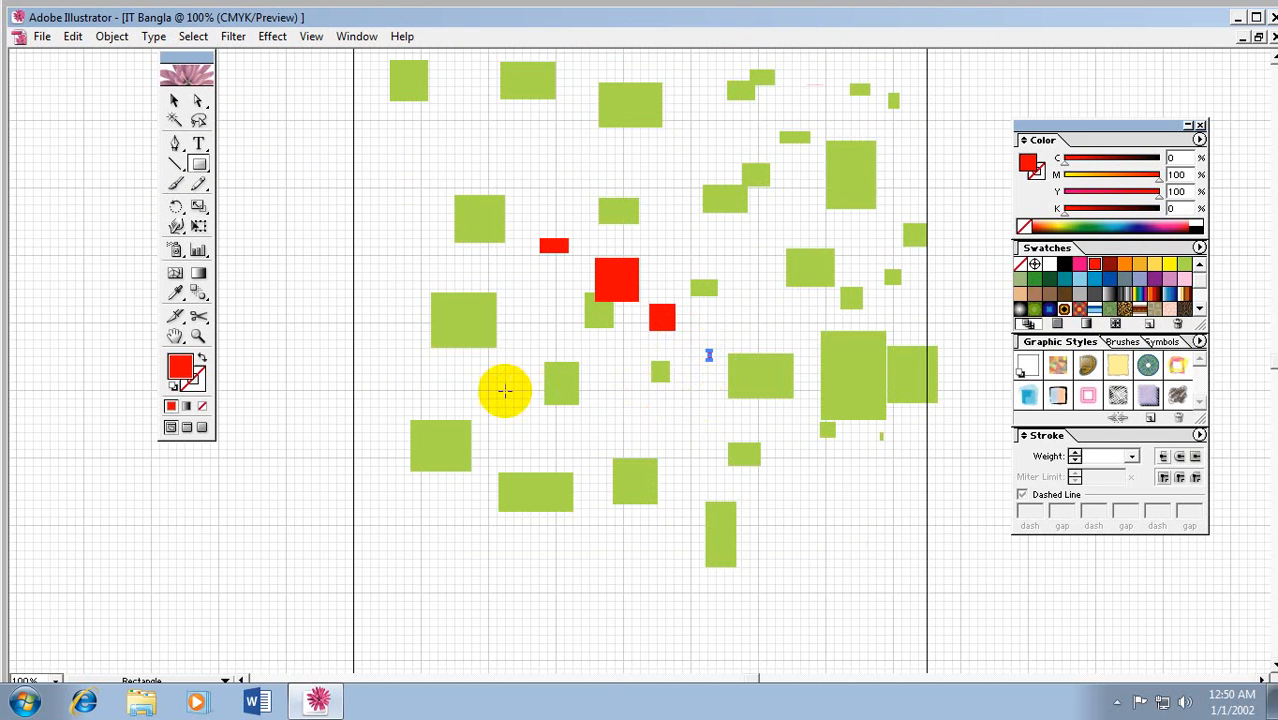
left_click_drag(509, 393, 542, 413)
mouse_move(608, 425)
left_mouse_down()
mouse_move(723, 472)
mouse_move(801, 526)
left_mouse_up()
left_click_drag(773, 418, 796, 438)
left_click_drag(737, 311, 766, 338)
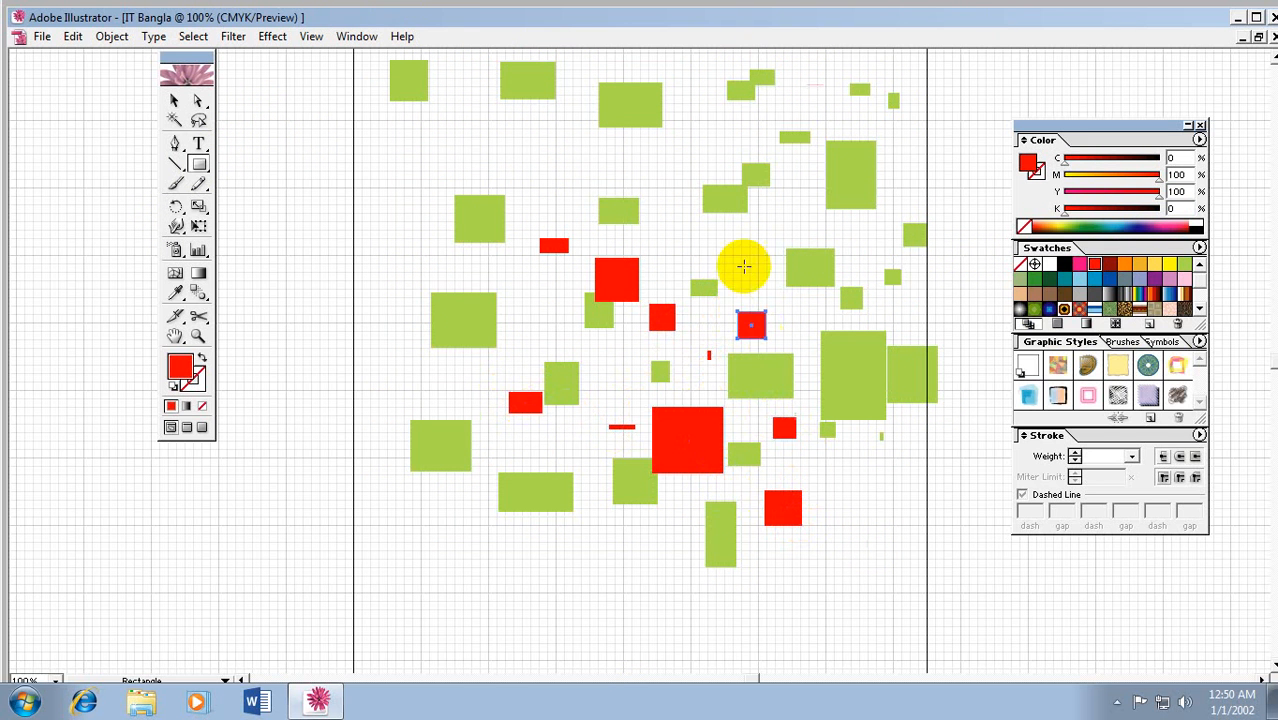
left_click_drag(749, 256, 777, 284)
left_click_drag(792, 193, 829, 229)
left_click_drag(535, 140, 593, 183)
left_click_drag(648, 133, 678, 156)
left_click_drag(712, 140, 739, 159)
left_click_drag(683, 57, 711, 84)
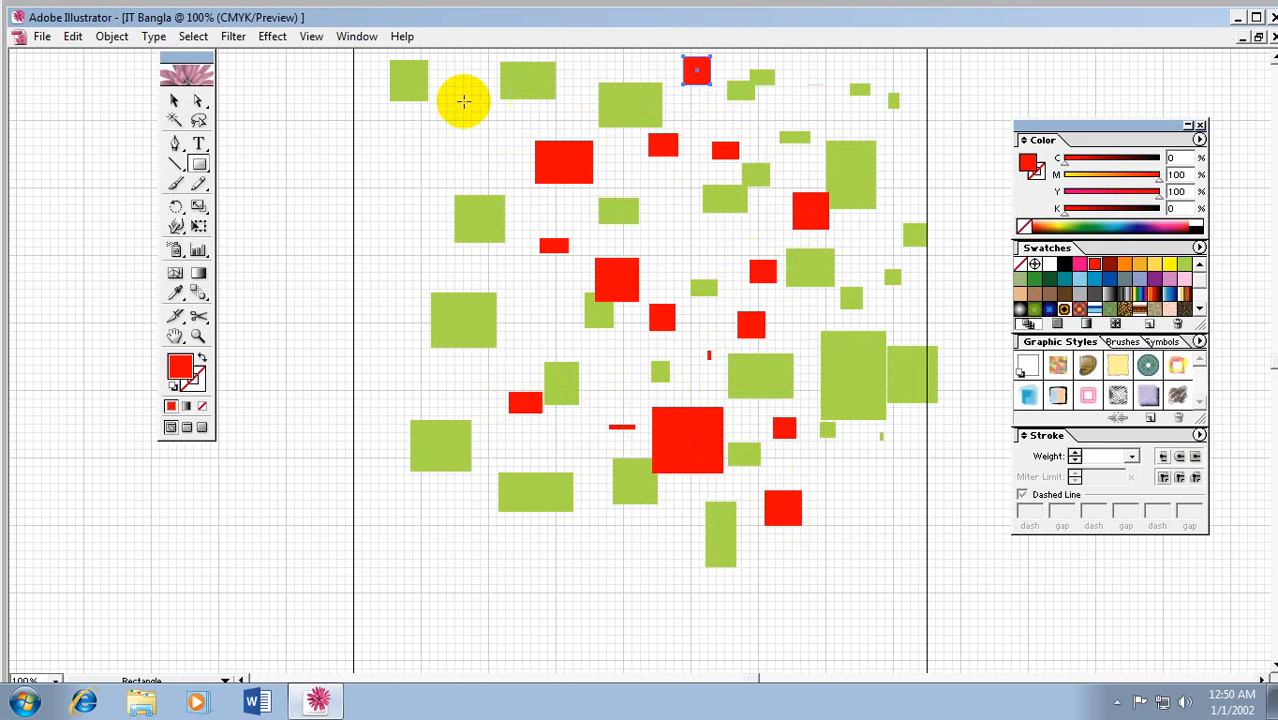
left_click_drag(466, 113, 500, 155)
left_click_drag(529, 172, 547, 196)
left_click_drag(385, 209, 422, 255)
left_click_drag(431, 255, 466, 279)
left_click_drag(362, 312, 395, 356)
left_click_drag(437, 398, 447, 406)
left_click_drag(479, 414, 526, 450)
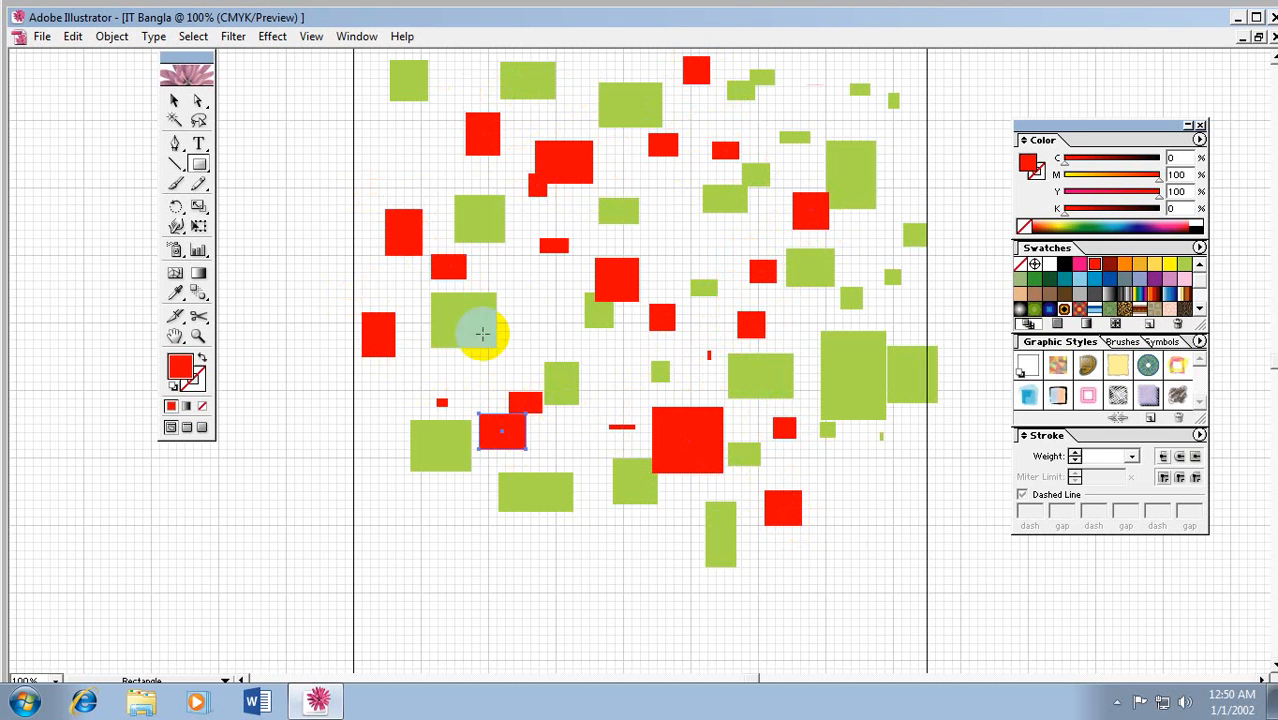
left_click_drag(492, 289, 541, 330)
left_click_drag(541, 320, 577, 341)
left_click_drag(400, 188, 417, 204)
left_click_drag(426, 140, 463, 167)
left_click_drag(304, 114, 341, 159)
mouse_move(373, 195)
left_mouse_down()
mouse_move(348, 258)
mouse_move(353, 316)
left_mouse_up()
mouse_move(345, 390)
left_mouse_down()
mouse_move(385, 462)
mouse_move(471, 528)
left_mouse_up()
left_click_drag(504, 542, 536, 563)
left_click_drag(581, 534, 629, 556)
left_click_drag(631, 536, 670, 574)
left_click_drag(628, 343, 655, 372)
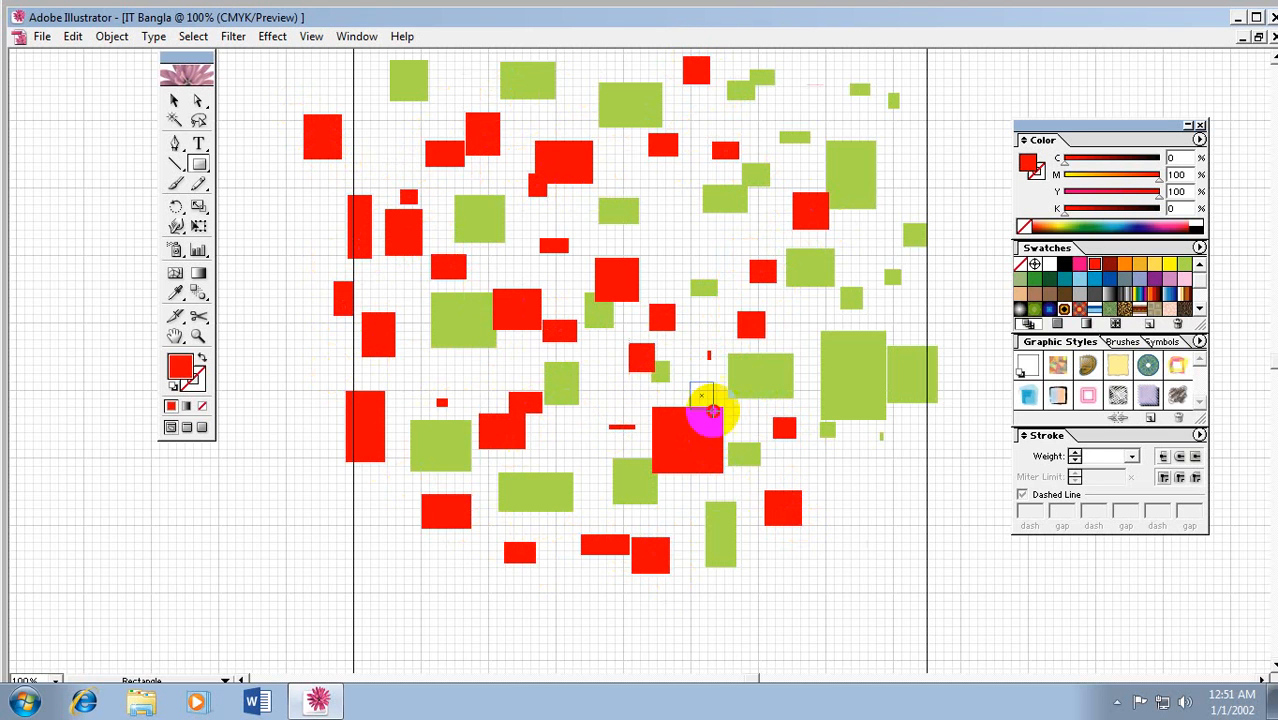
left_click_drag(708, 410, 712, 407)
left_click_drag(634, 181, 739, 254)
left_click_drag(750, 120, 808, 180)
left_click_drag(825, 117, 913, 171)
left_click_drag(917, 197, 926, 217)
left_click_drag(843, 248, 878, 270)
left_click_drag(913, 292, 994, 352)
left_click_drag(917, 433, 853, 532)
left_click_drag(885, 548, 914, 582)
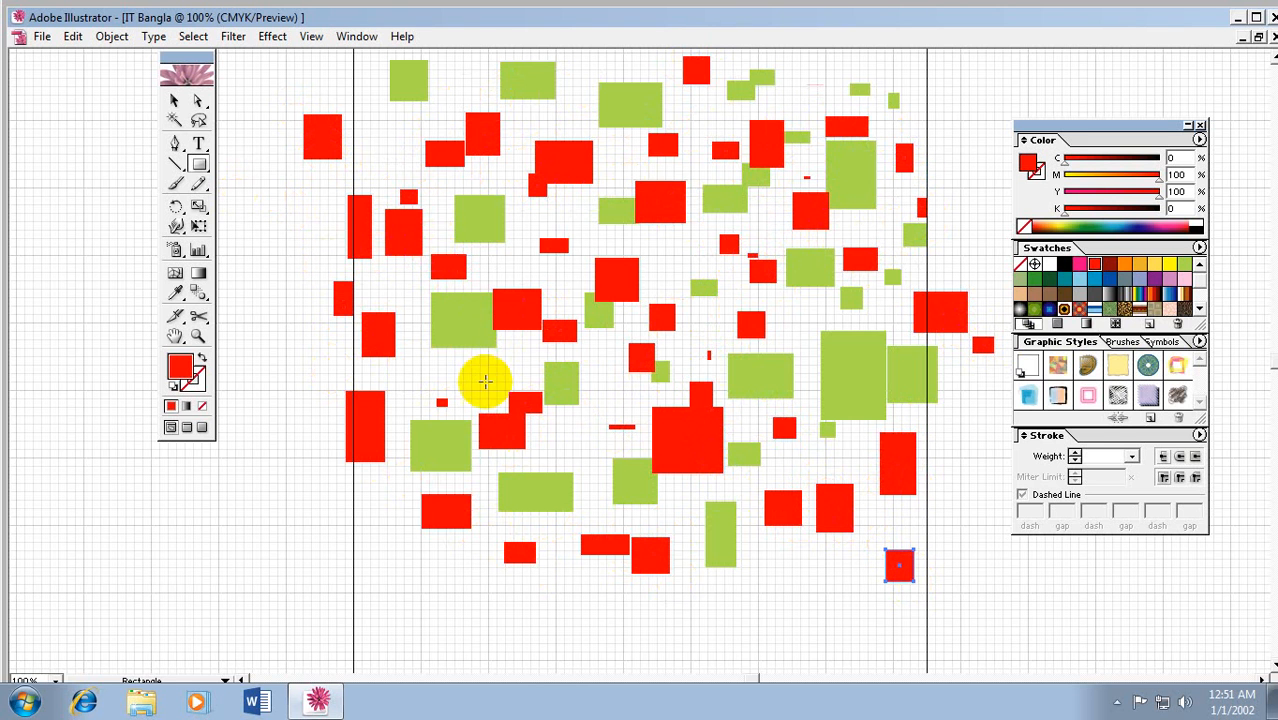
Step: Add more red rectangles of varied sizes in the remaining gaps and around the left, lower and upper-right edges of the pattern
left_click_drag(452, 343, 420, 380)
left_click_drag(283, 425, 318, 482)
left_click_drag(341, 524, 426, 600)
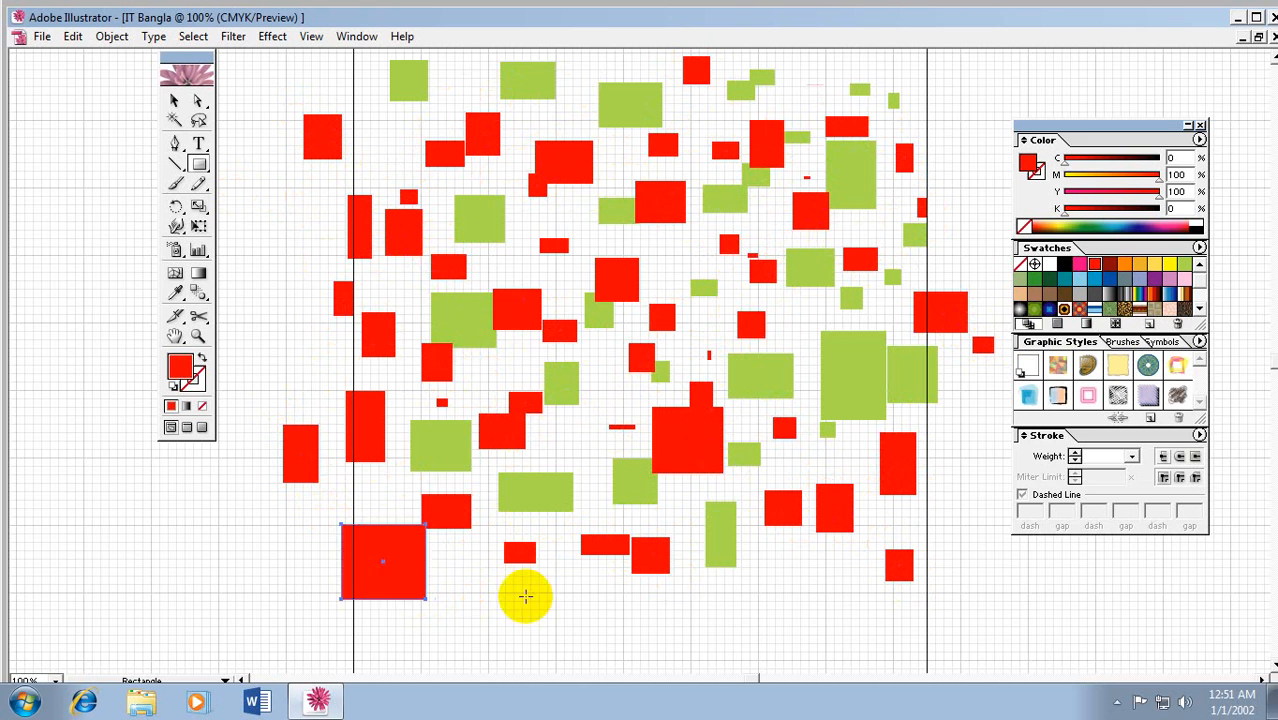
left_click_drag(557, 596, 664, 641)
left_click_drag(801, 601, 828, 618)
left_click_drag(670, 249, 710, 283)
left_click_drag(607, 146, 635, 168)
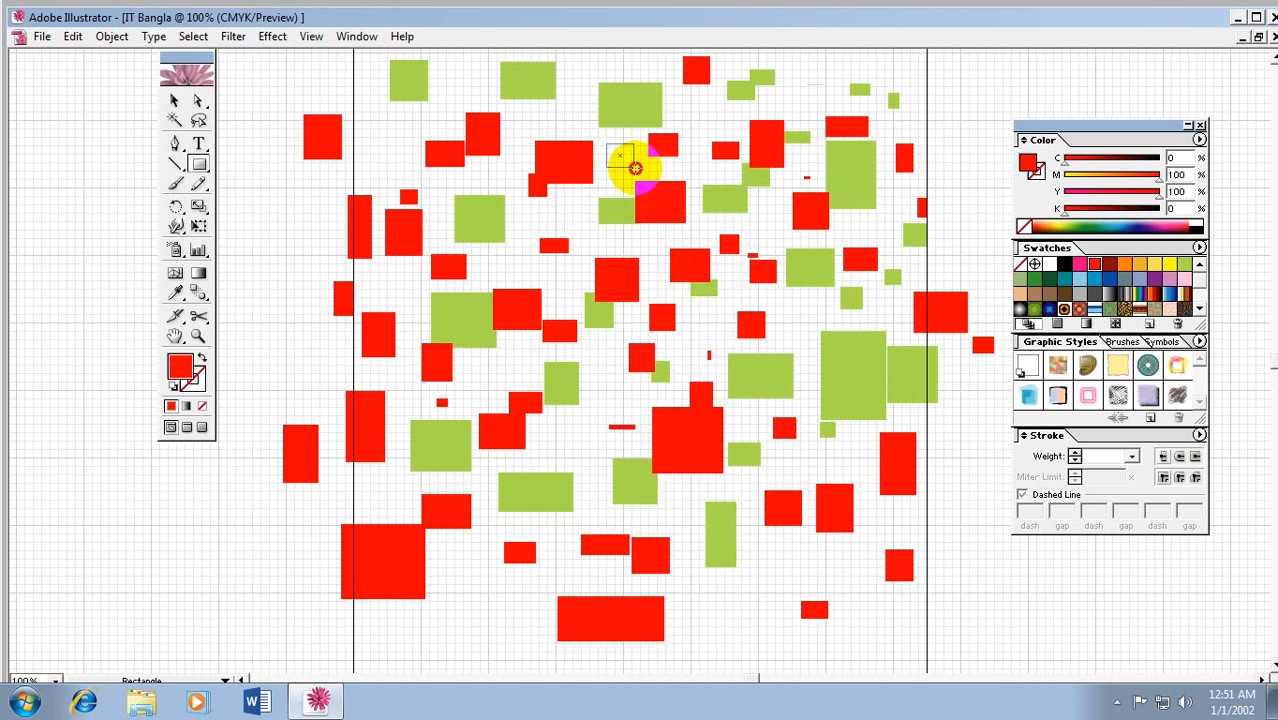
left_click_drag(598, 57, 645, 78)
left_click_drag(815, 62, 972, 91)
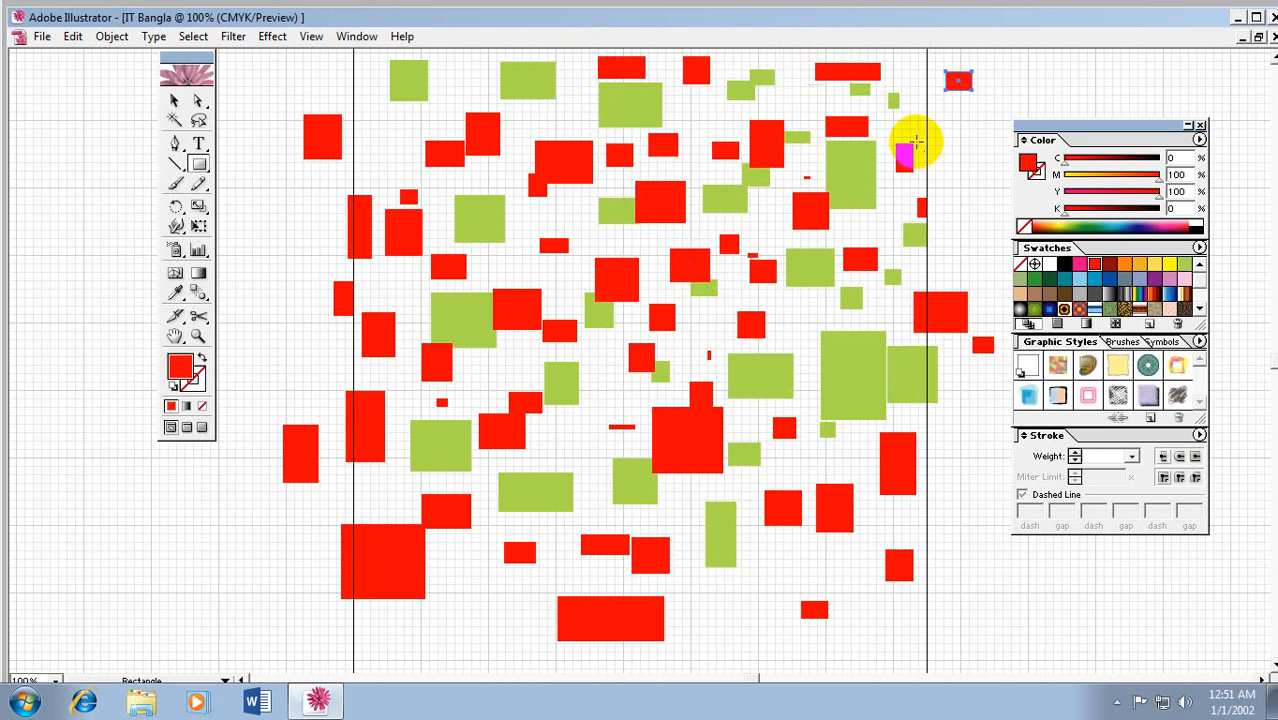
left_click_drag(916, 125, 993, 351)
Step: Select all the rectangles and scale them down together into a small tile at the artboard's upper left
left_click(177, 101)
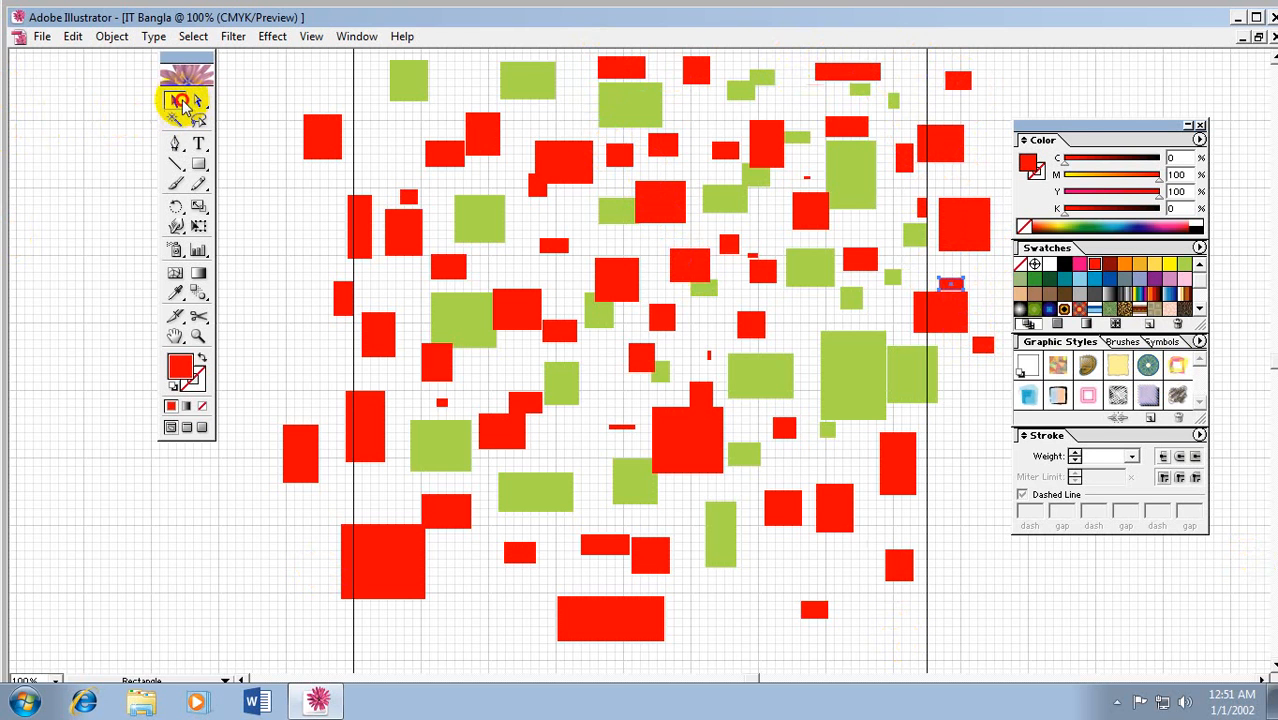
left_click(279, 272)
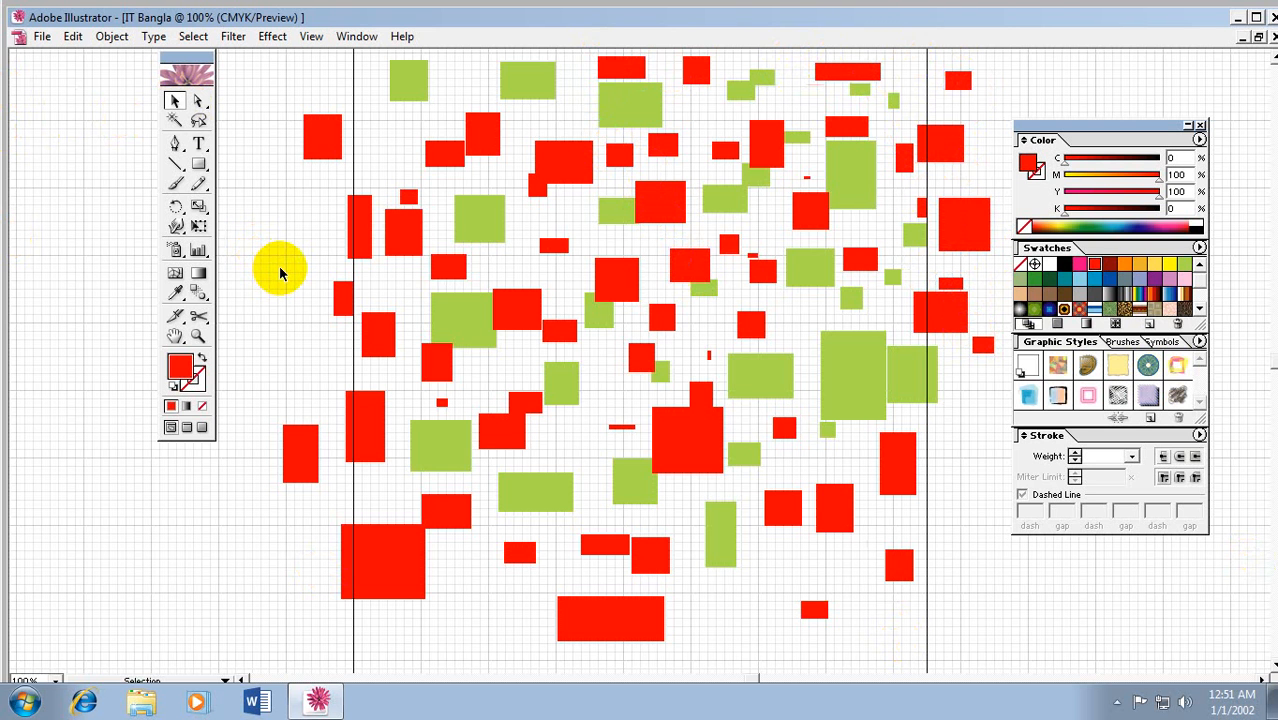
key("ctrl+a")
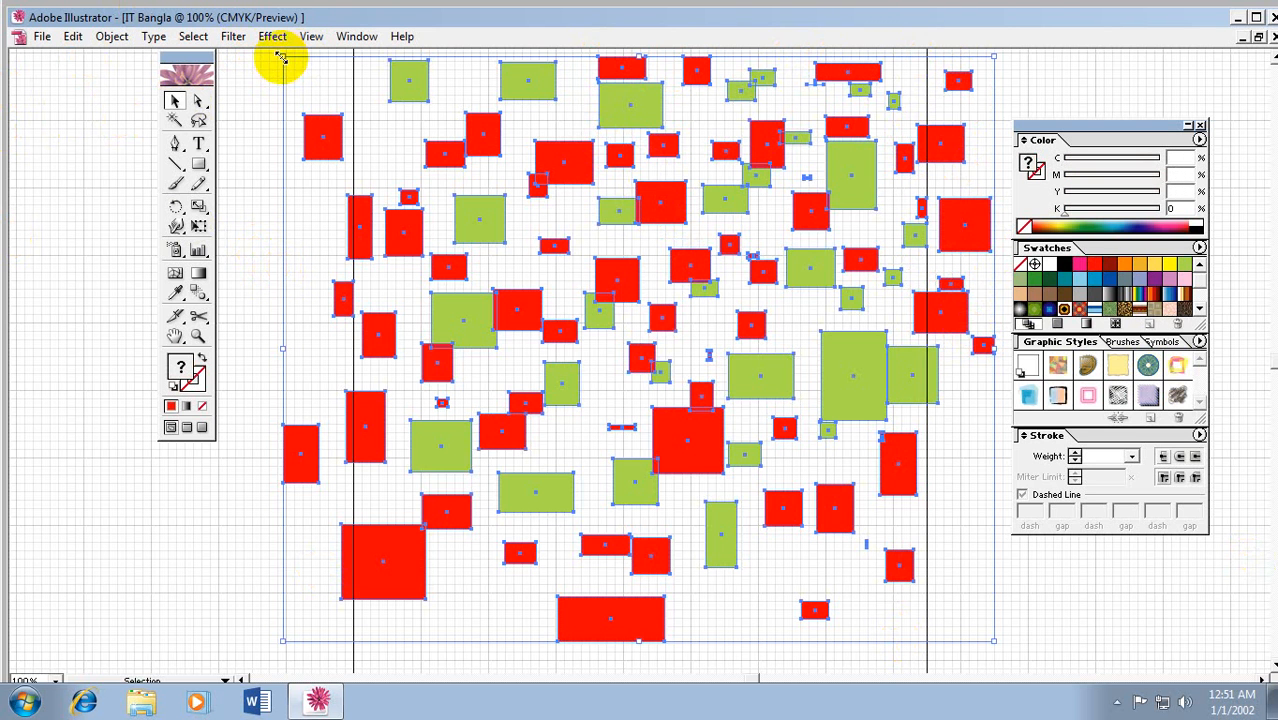
left_click_drag(281, 56, 373, 80)
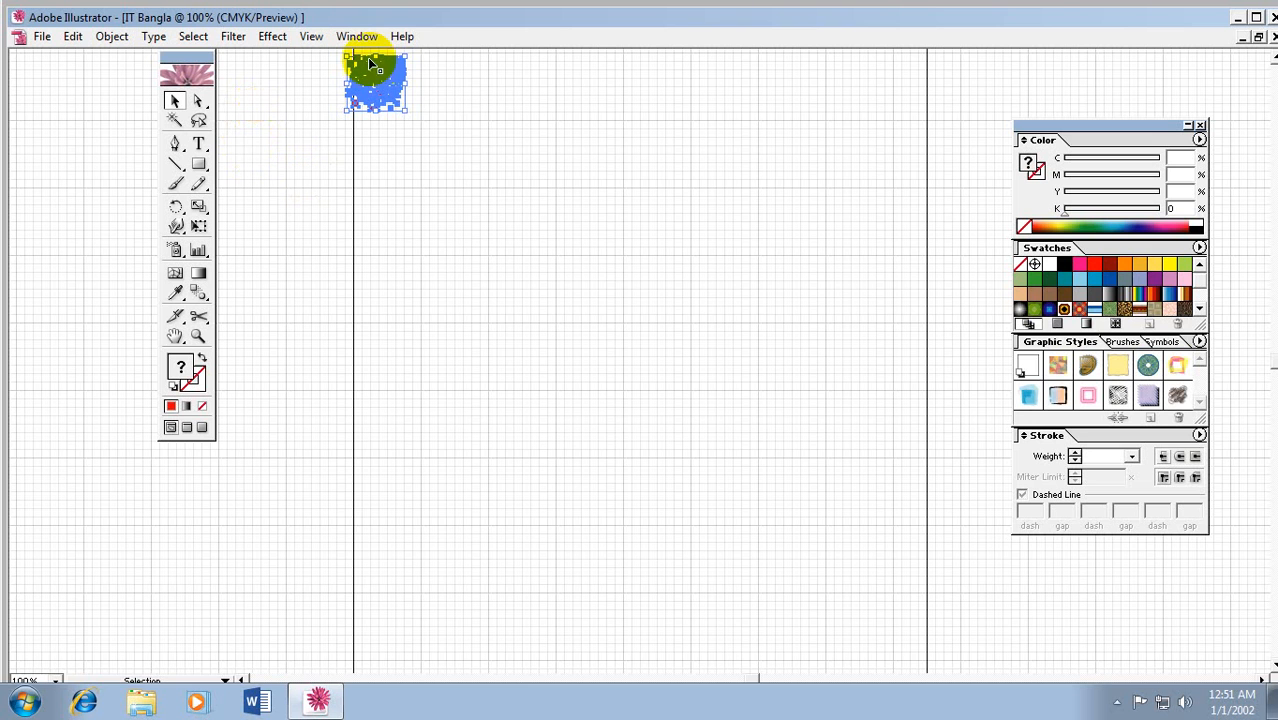
Step: Duplicate the small rectangle tile repeatedly to the right to form a horizontal row, then deselect it
left_click_drag(371, 100, 420, 100)
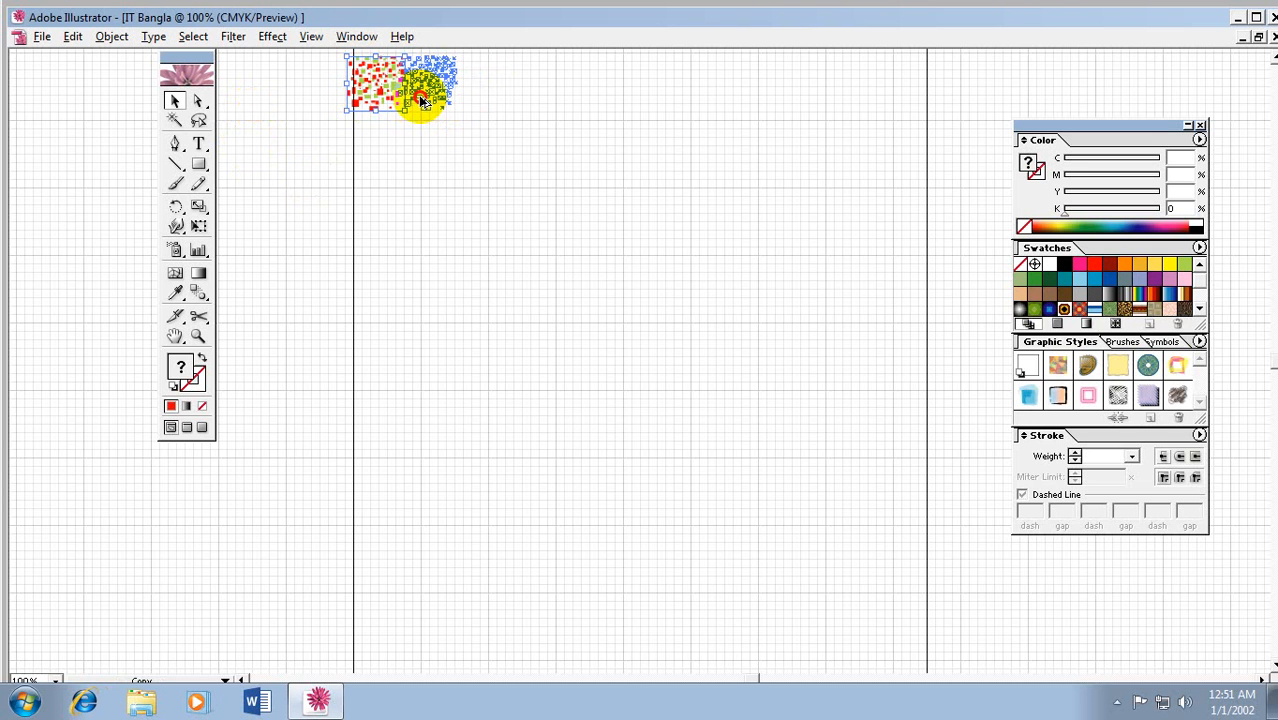
left_click_drag(420, 100, 718, 100)
left_click(768, 105)
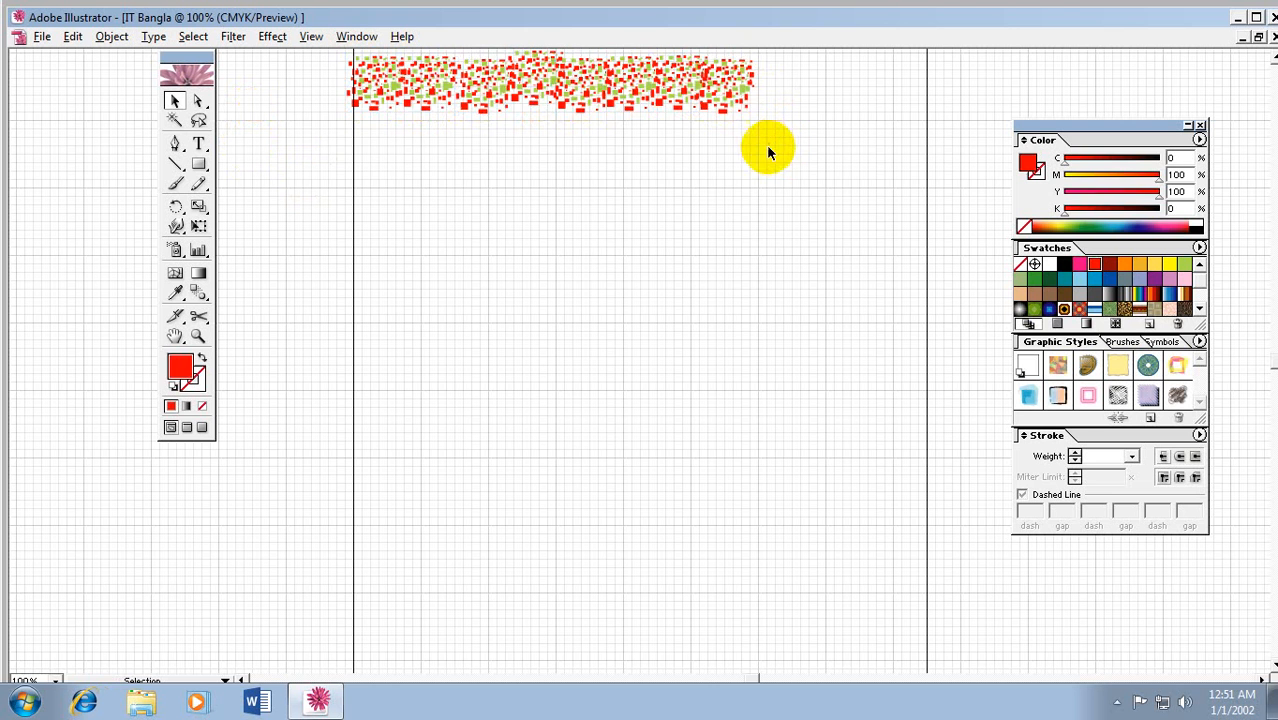
Step: Select the whole row and duplicate it repeatedly downward until the pattern covers the artboard's height, then deselect it
key("ctrl+a")
left_click_drag(608, 80, 602, 268)
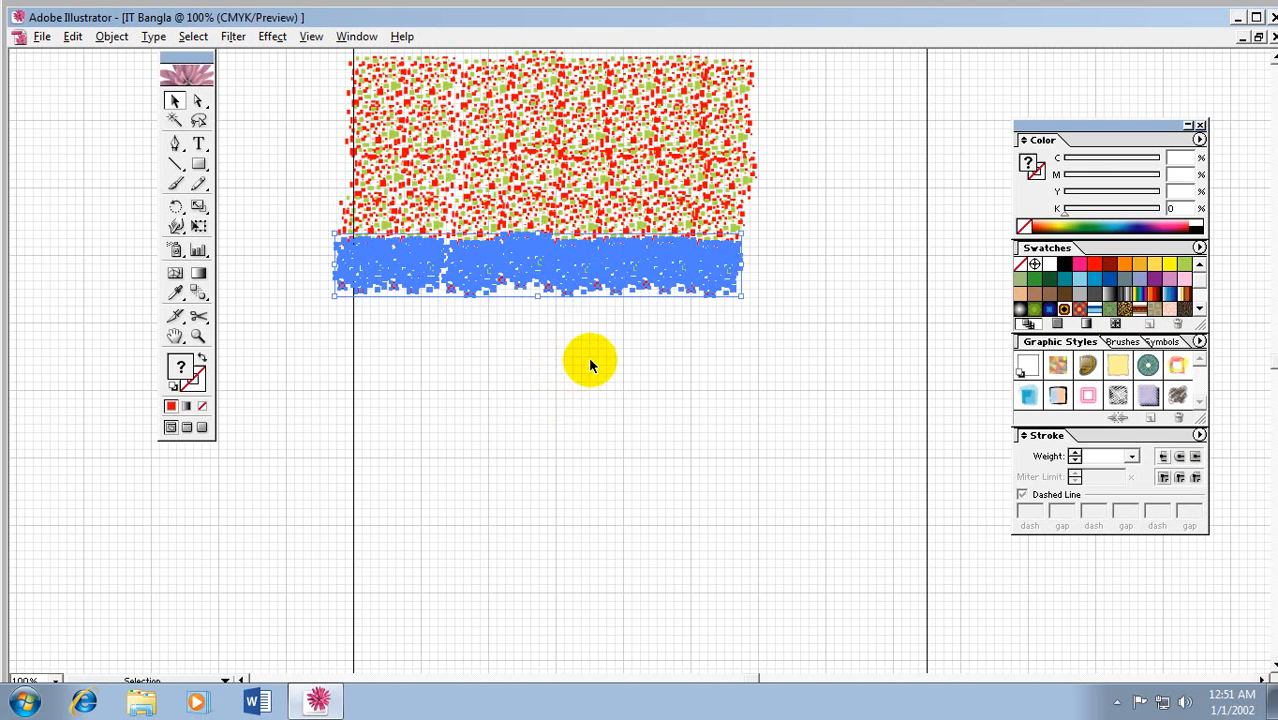
key("ctrl+d")
key("ctrl+d")
key("ctrl+d")
key("ctrl+d")
key("ctrl+d")
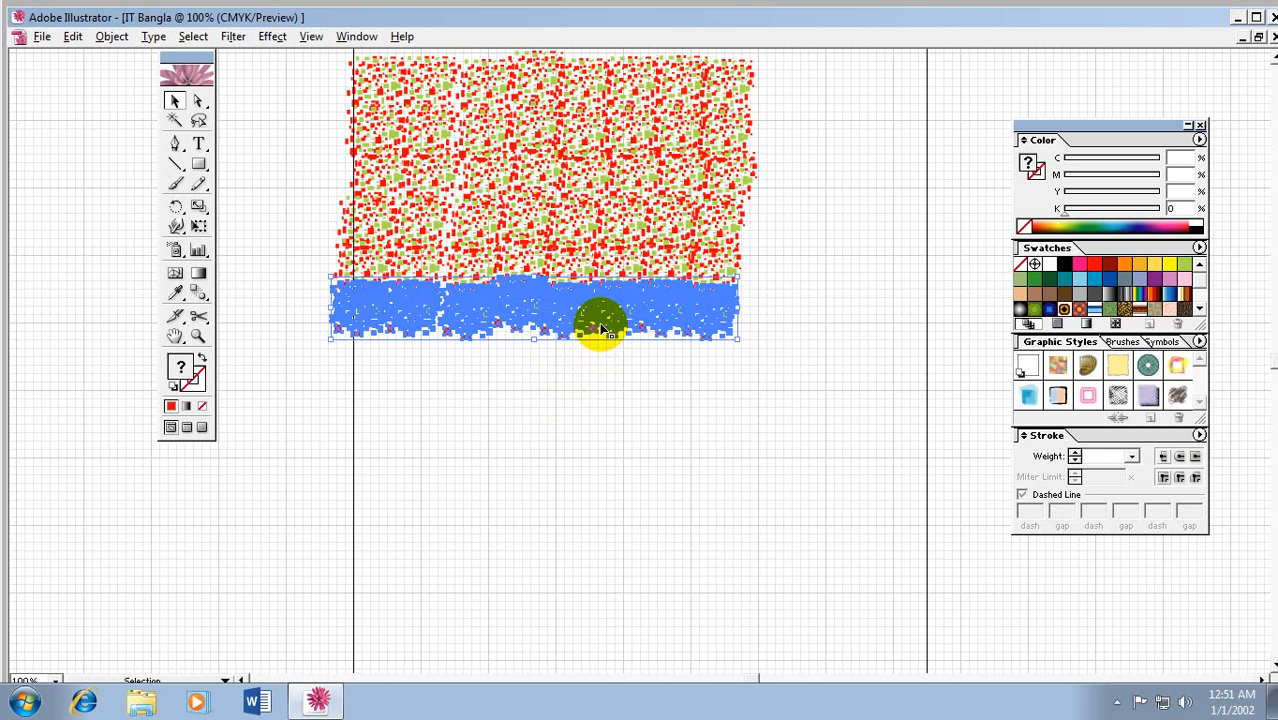
key("ctrl+d")
key("ctrl+d")
key("ctrl+d")
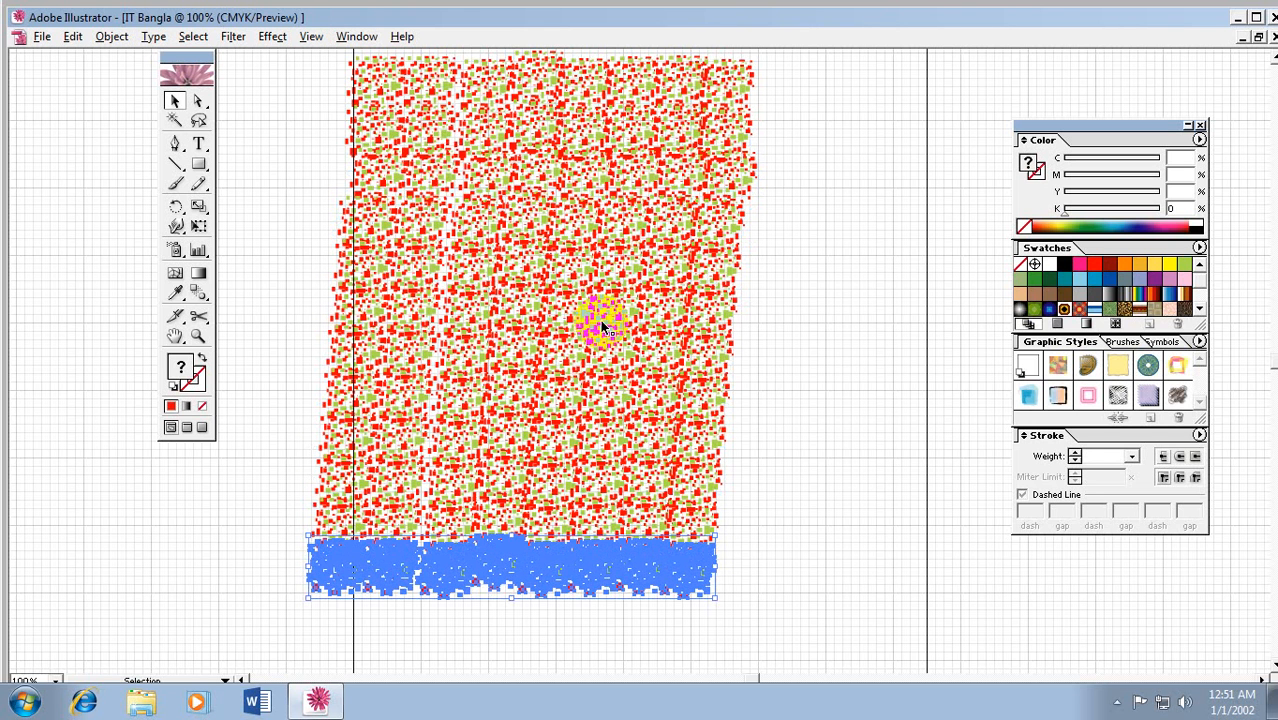
left_click(819, 357)
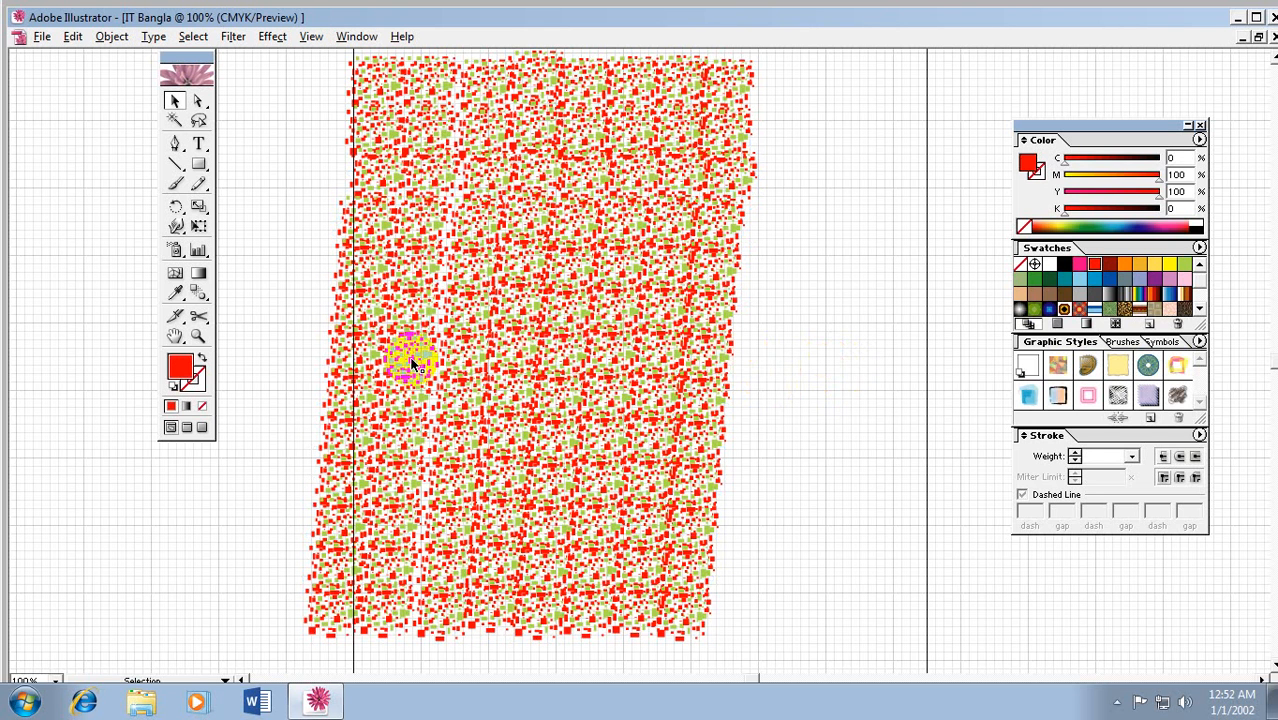
left_click_drag(394, 365, 460, 397)
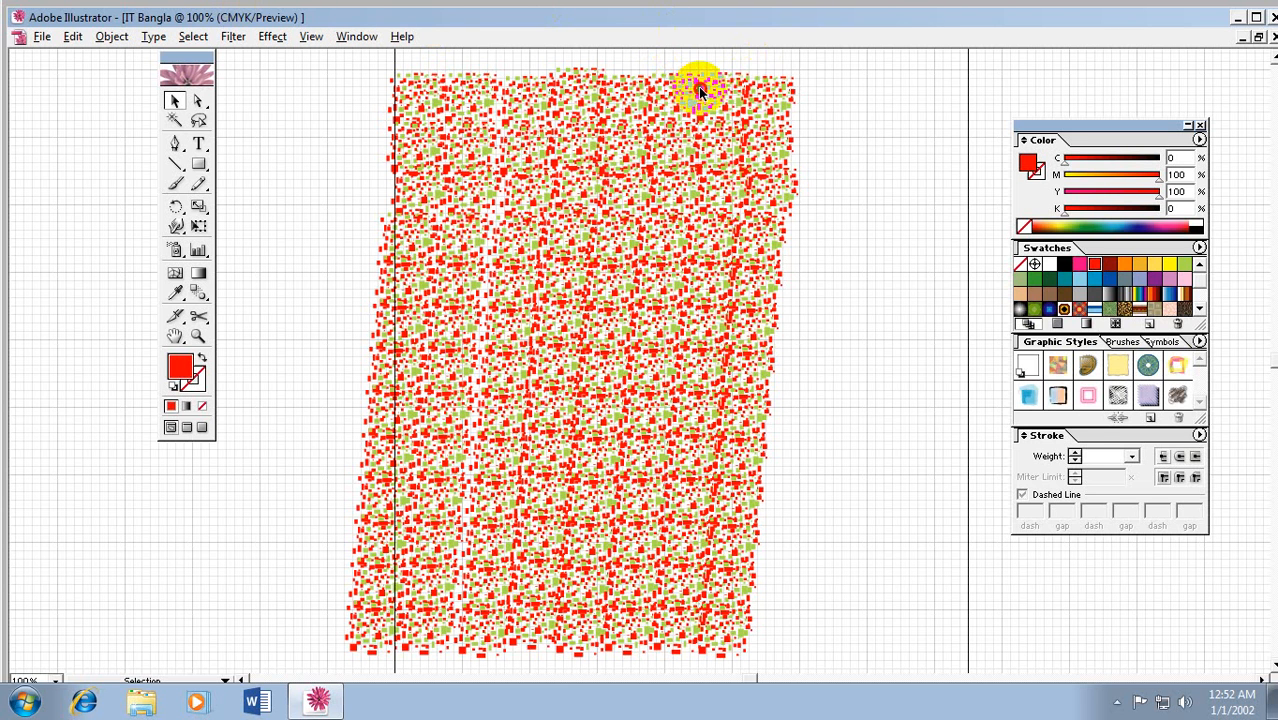
left_click_drag(698, 86, 748, 90)
left_click(815, 123)
left_click(794, 89)
left_click(826, 143)
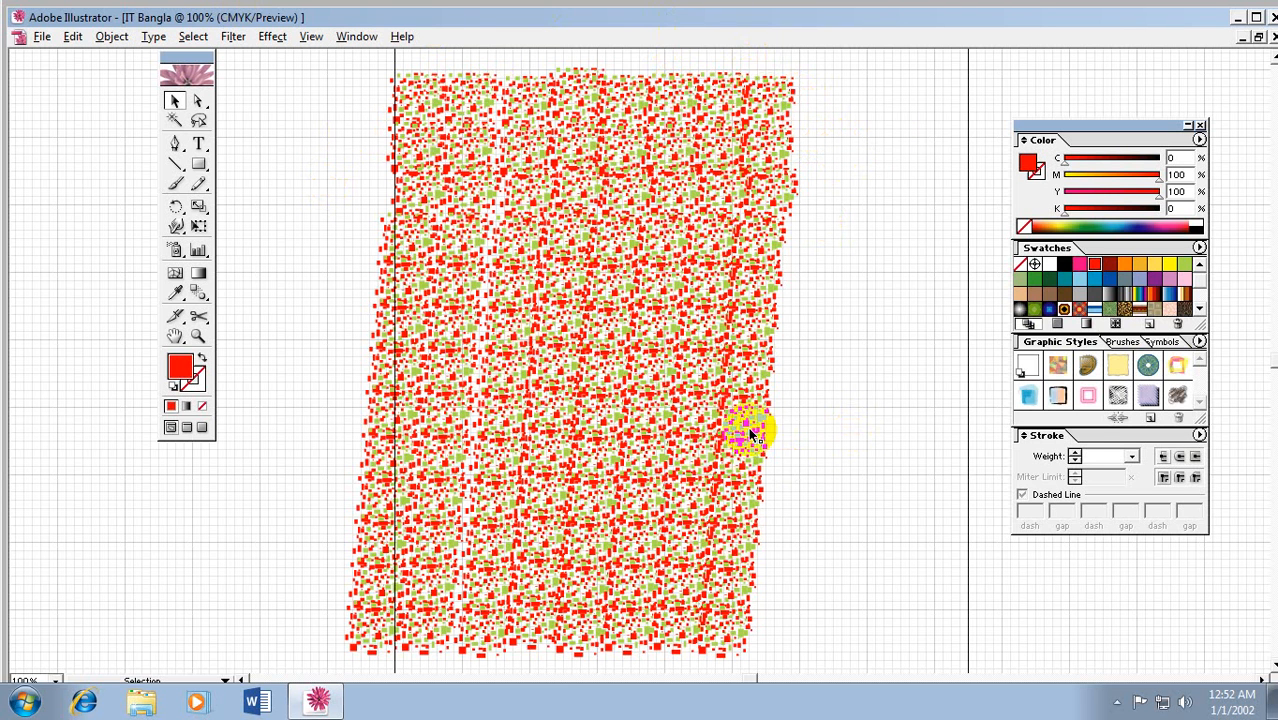
Step: Select all the red rectangles with the Magic Wand and refill them with dark blue (C 100, M 50)
left_click(175, 121)
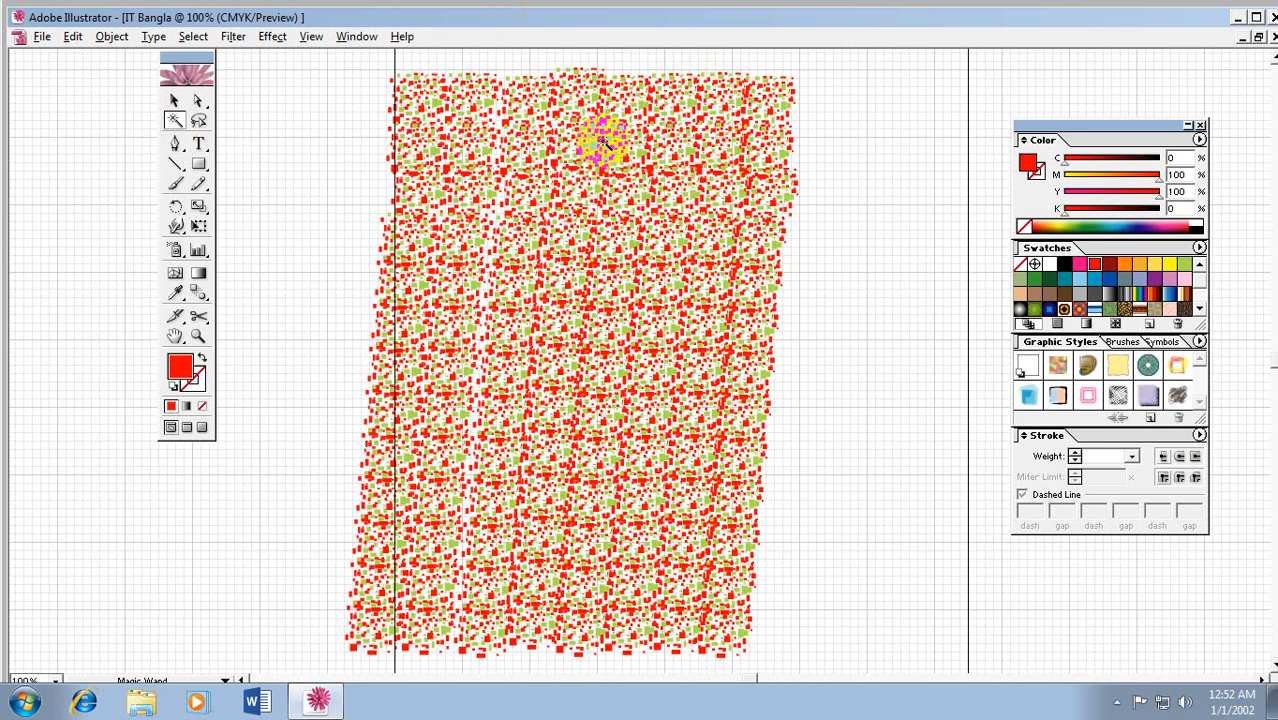
left_click(650, 174)
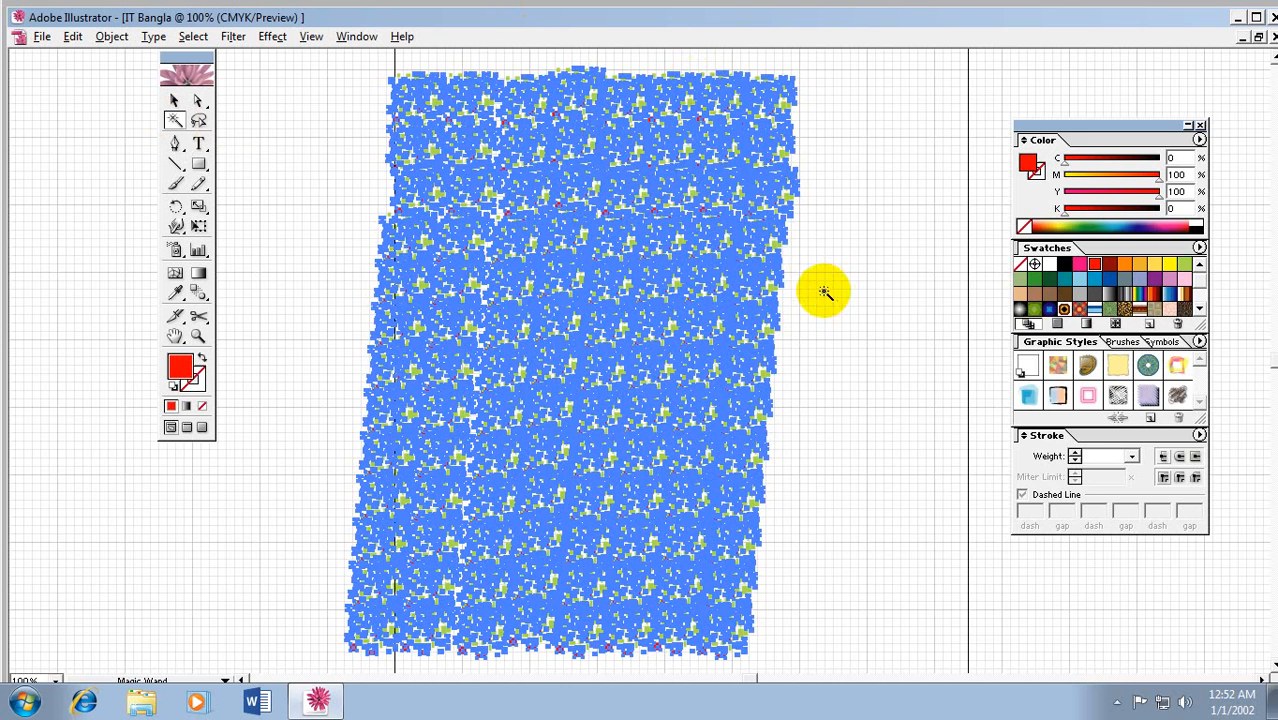
left_click(1107, 281)
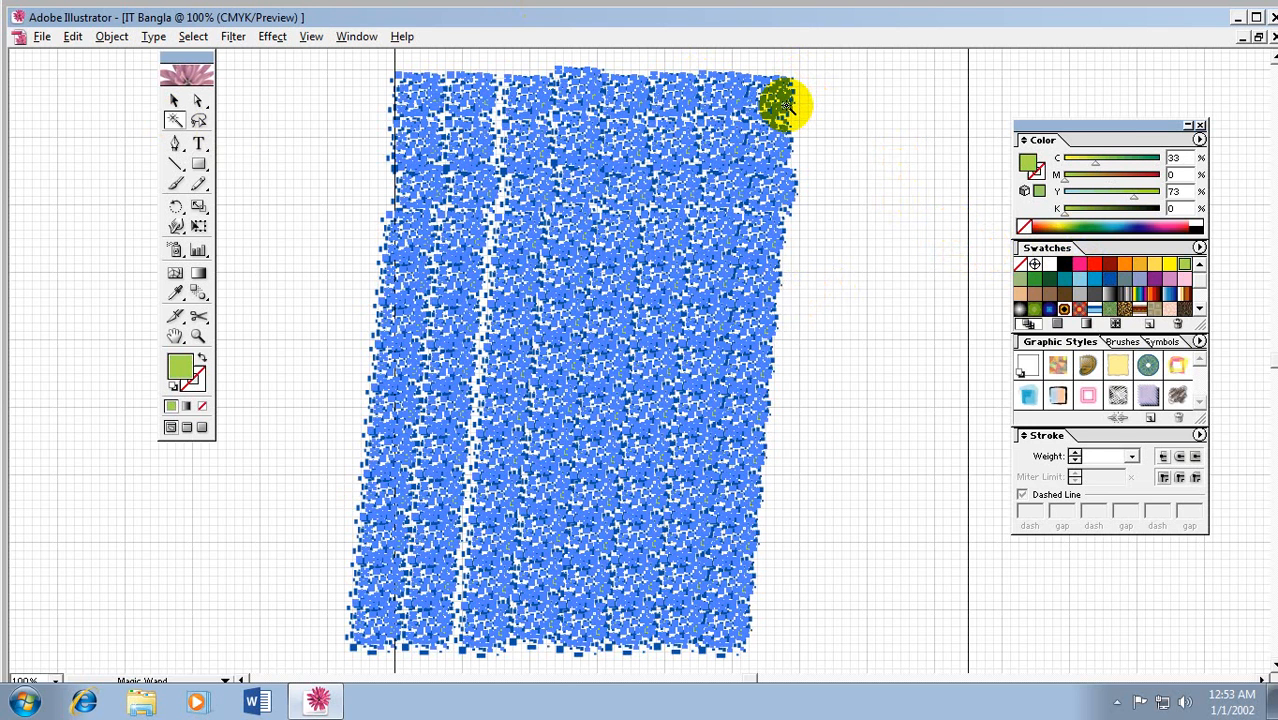
Step: Refill all the selected light green rectangles with orange (M 50, Y 100) and deselect them
left_click(1094, 280)
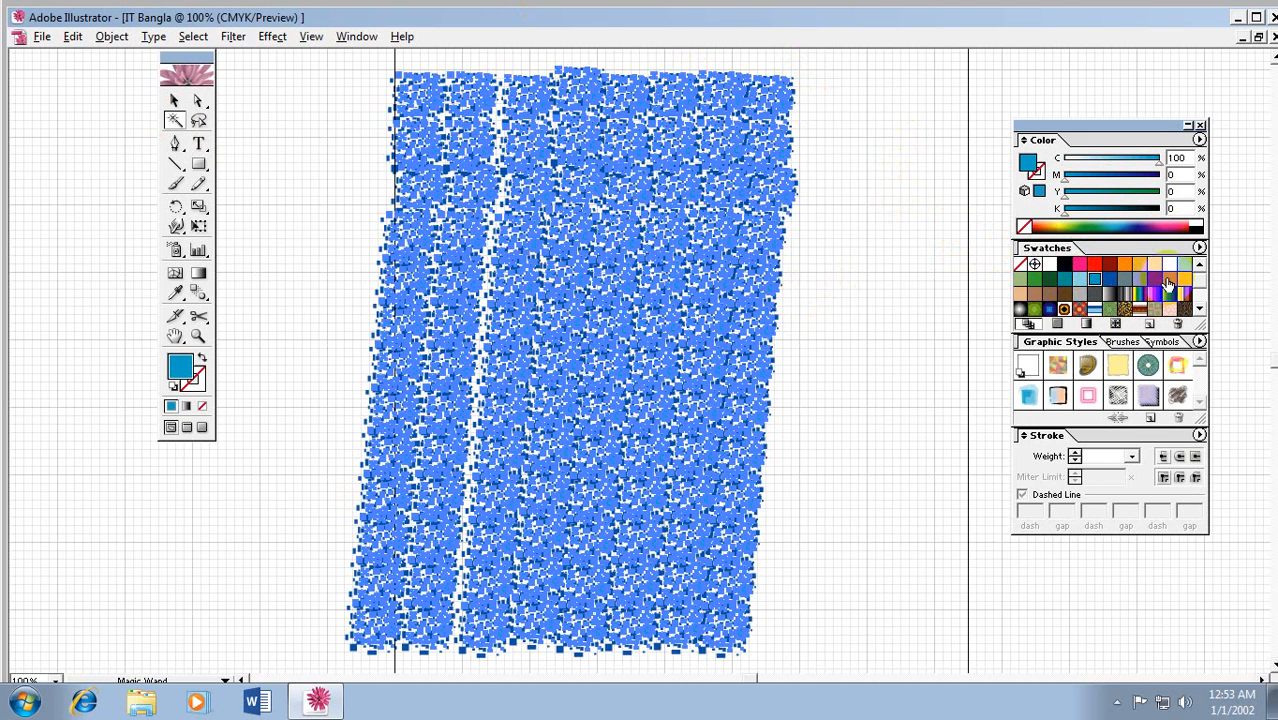
left_click_drag(1124, 263, 958, 252)
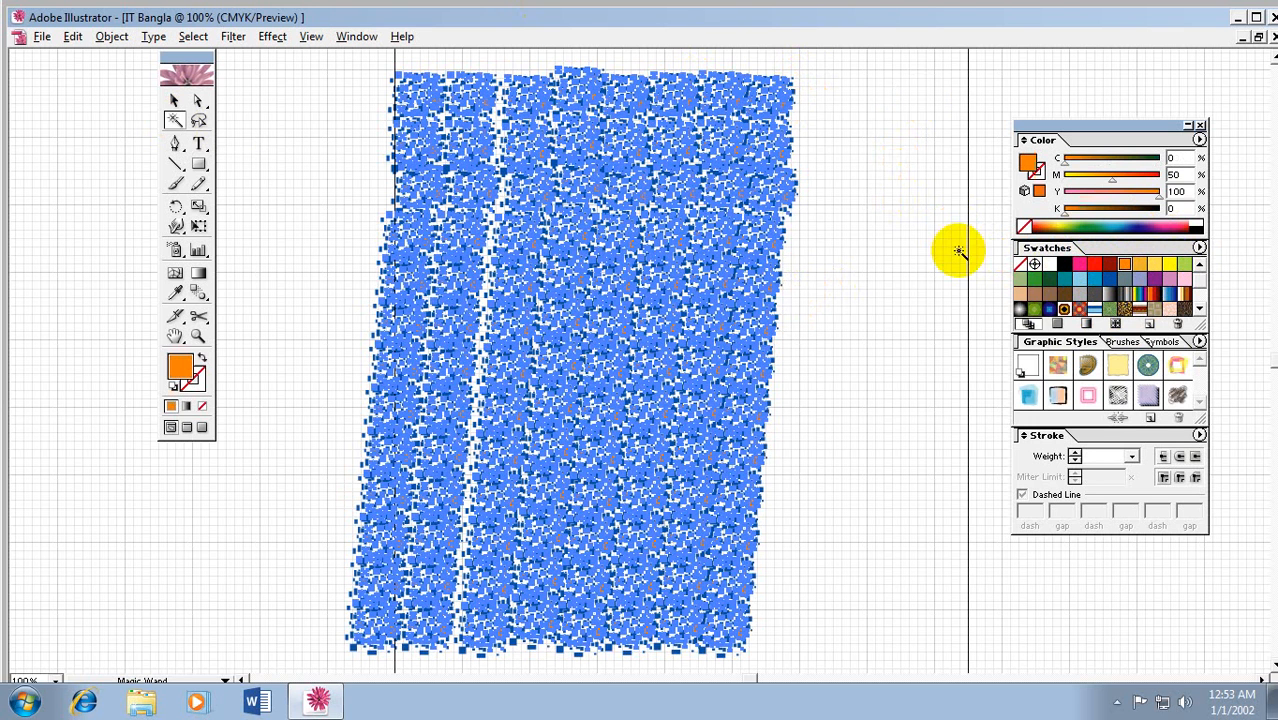
left_click(866, 242)
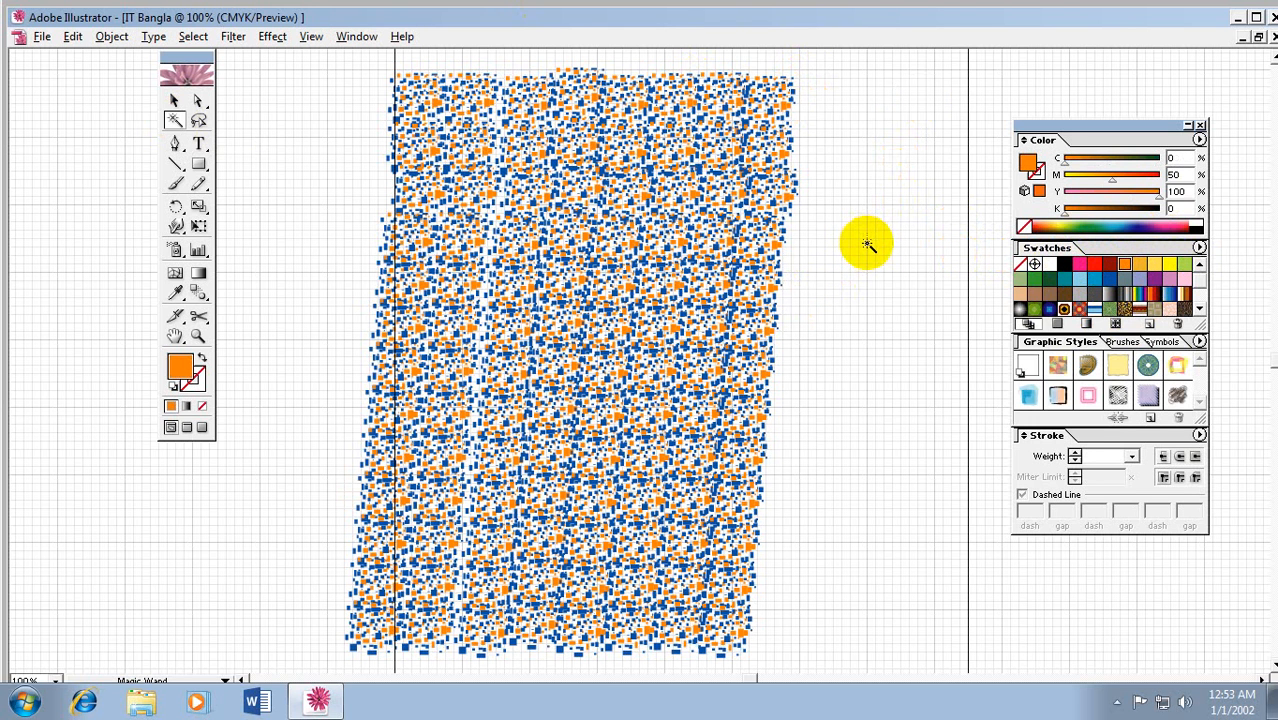
Step: Select all the dark blue rectangles with the Magic Wand and refill them with pink (M 100)
left_click(769, 160)
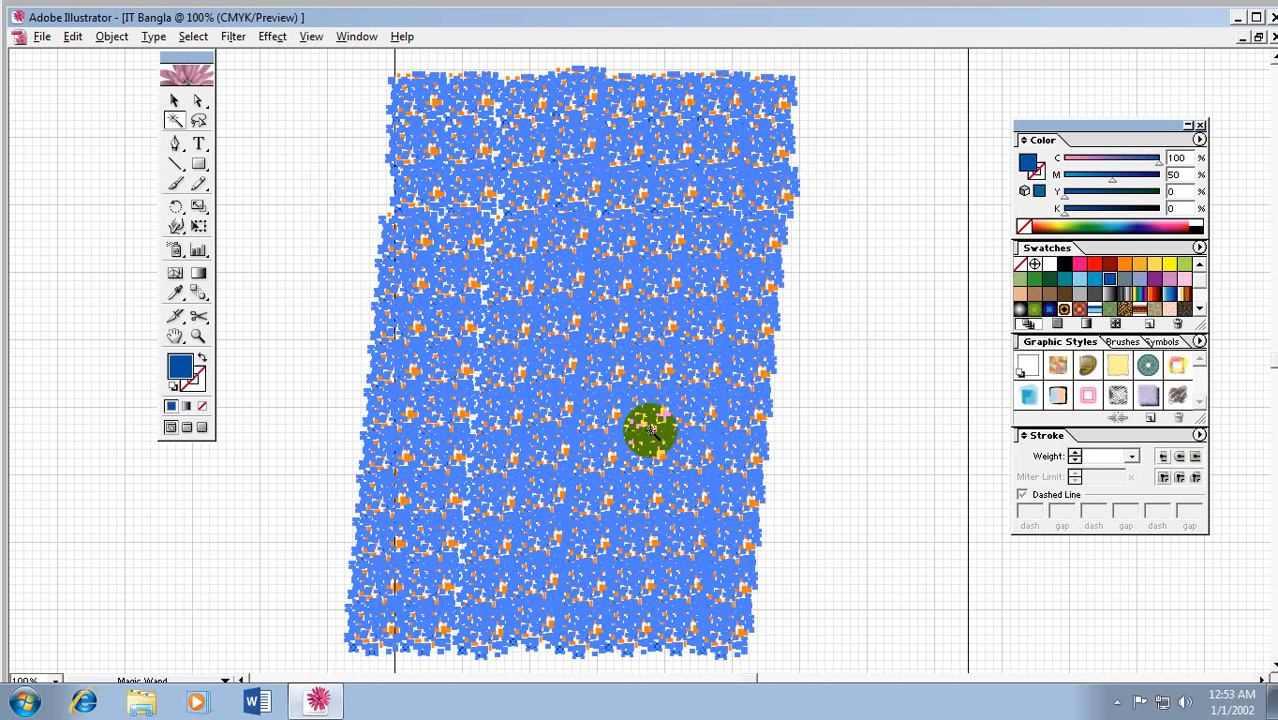
left_click(1079, 263)
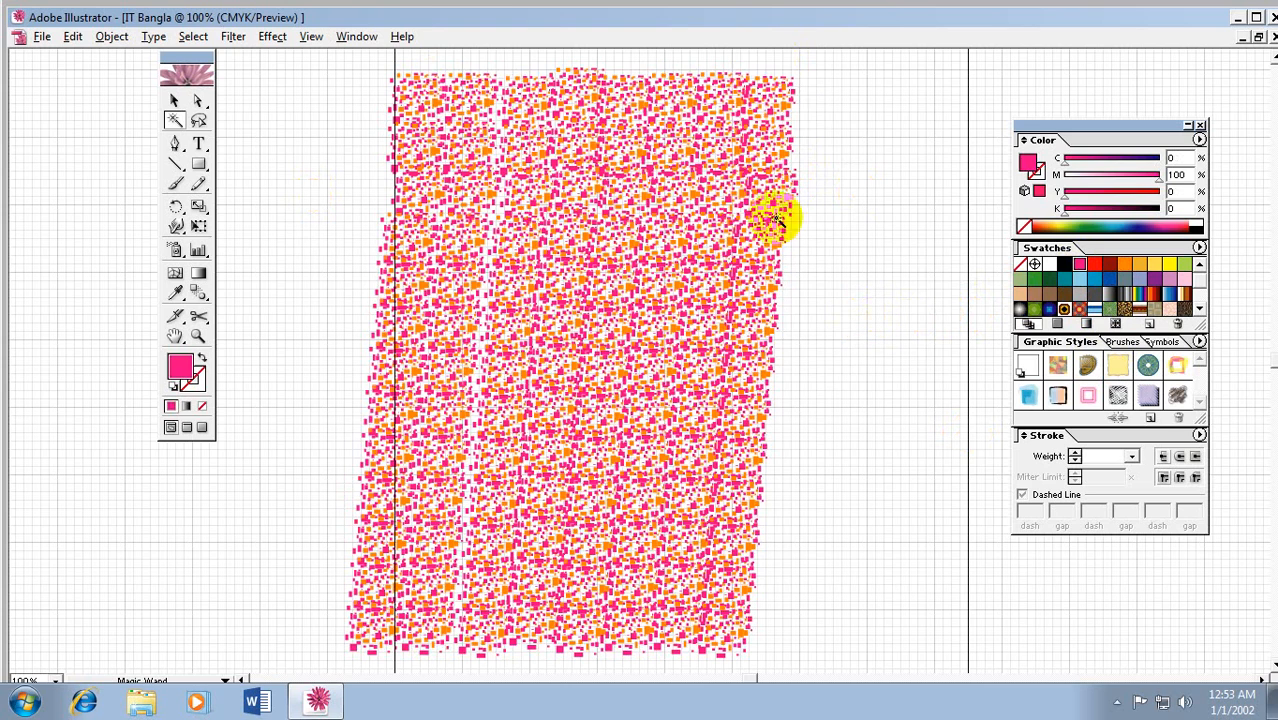
Step: Delete all the orange rectangles using the Magic Wand, undo the deletion and deselect everything
left_click(785, 106)
key("Delete")
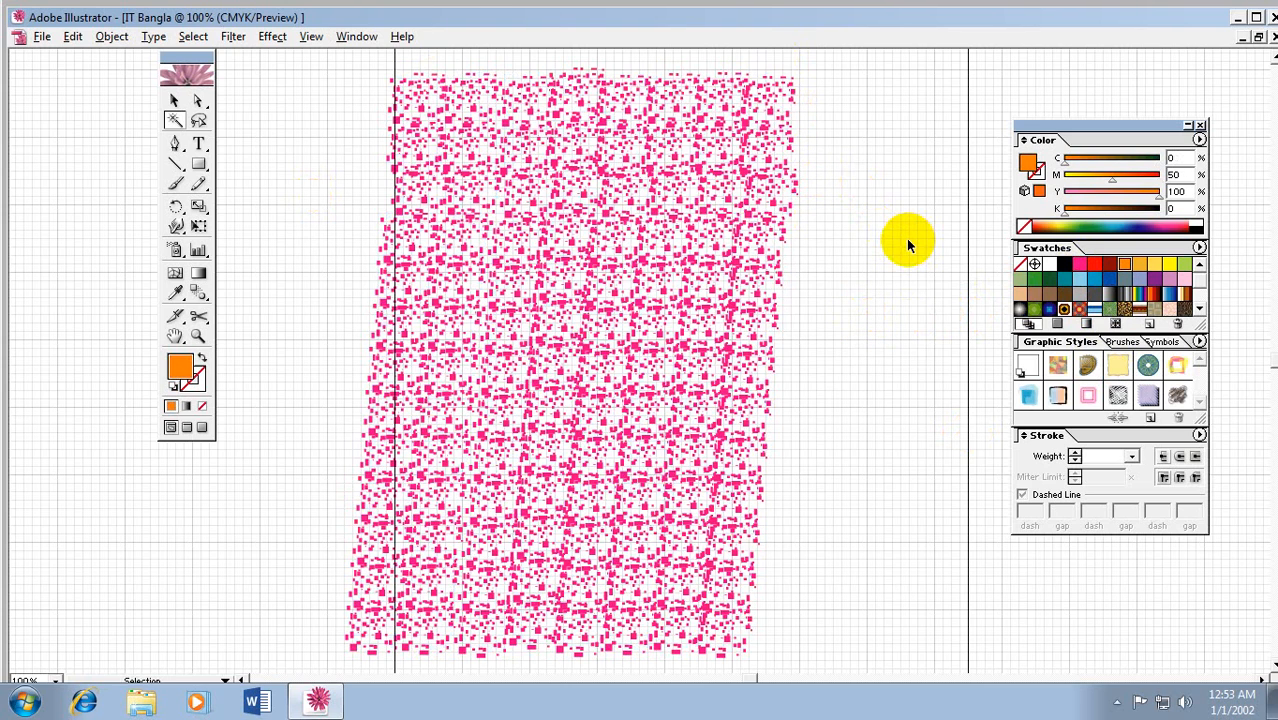
key("ctrl+z")
left_click(173, 100)
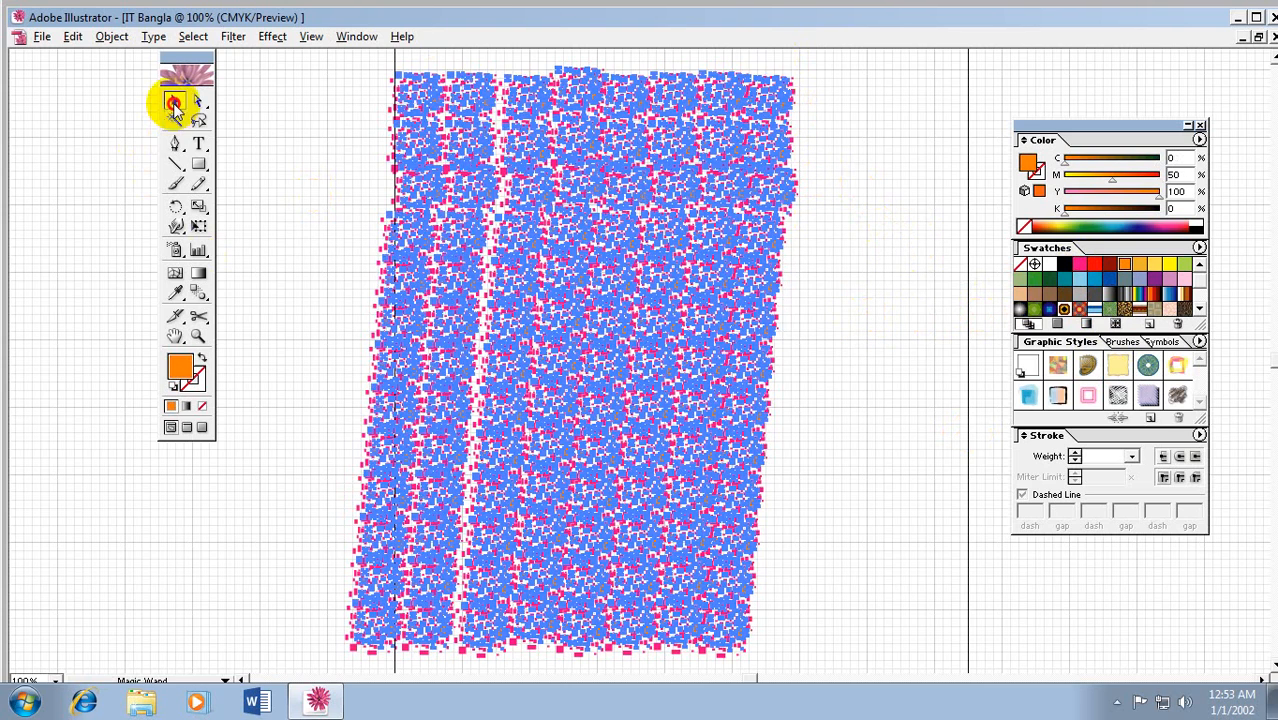
left_click(282, 194)
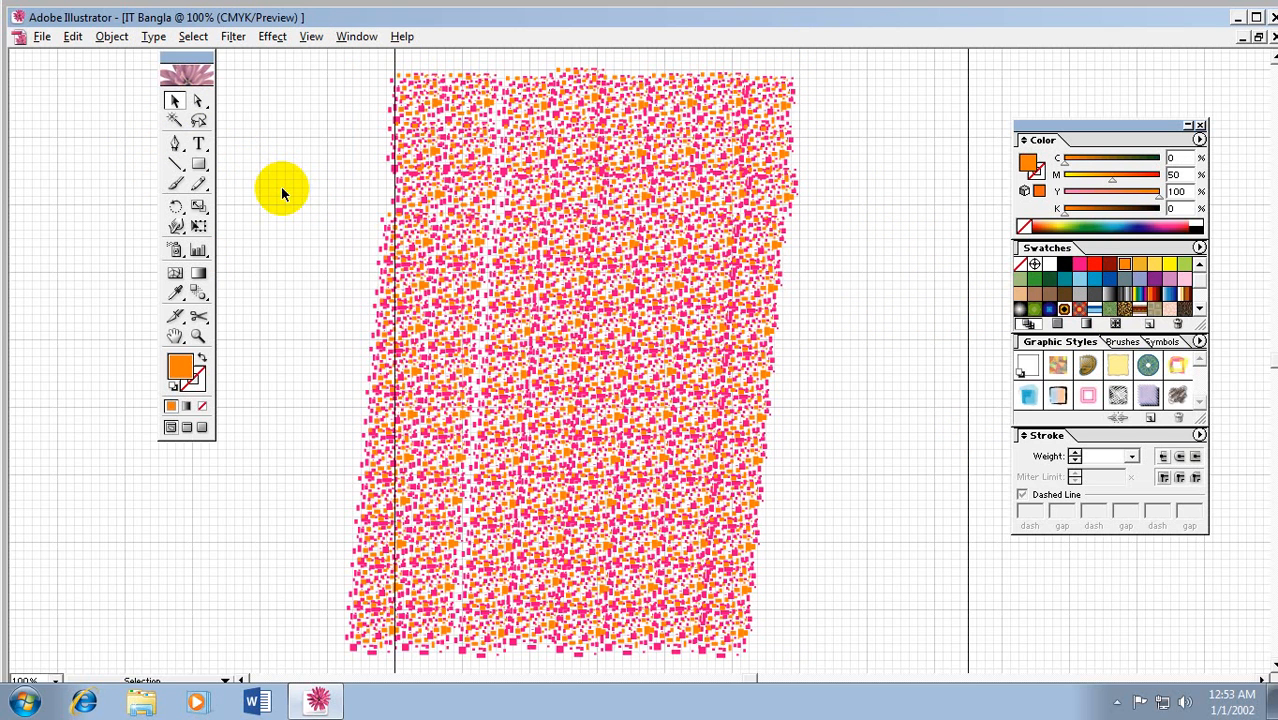
Step: Lasso a rounded area in the pattern's left middle and fill it dark blue, then lasso the right middle area and fill it orange
left_click(199, 121)
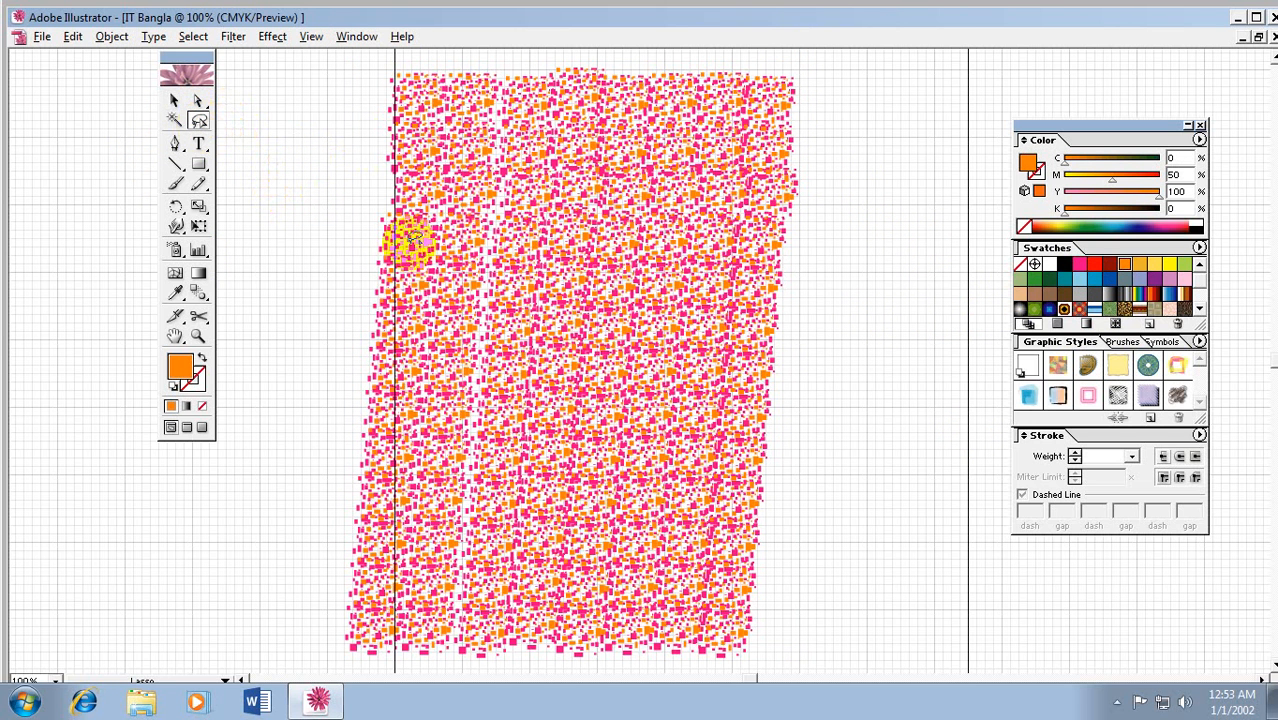
mouse_move(408, 243)
left_mouse_down()
mouse_move(506, 212)
mouse_move(651, 318)
mouse_move(426, 410)
mouse_move(369, 300)
mouse_move(450, 218)
left_mouse_up()
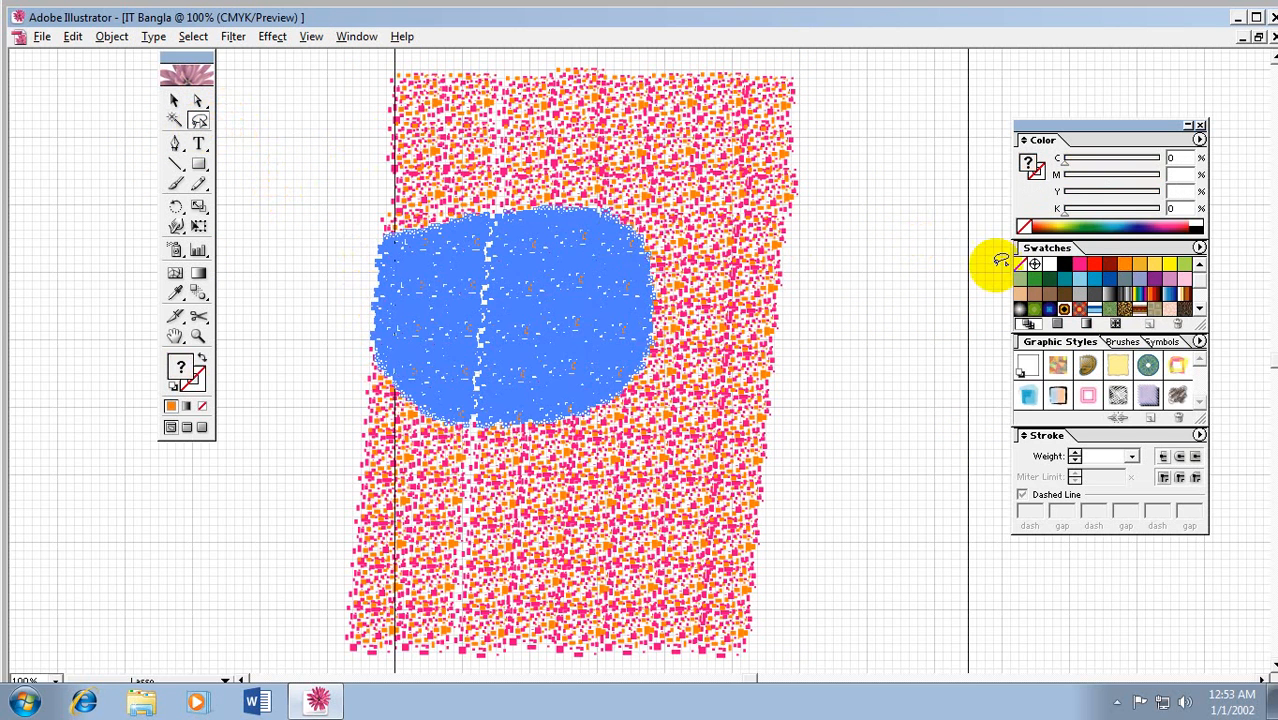
left_click(1109, 279)
mouse_move(928, 288)
left_mouse_down()
mouse_move(478, 294)
mouse_move(745, 153)
mouse_move(1033, 171)
left_mouse_up()
left_click(1124, 264)
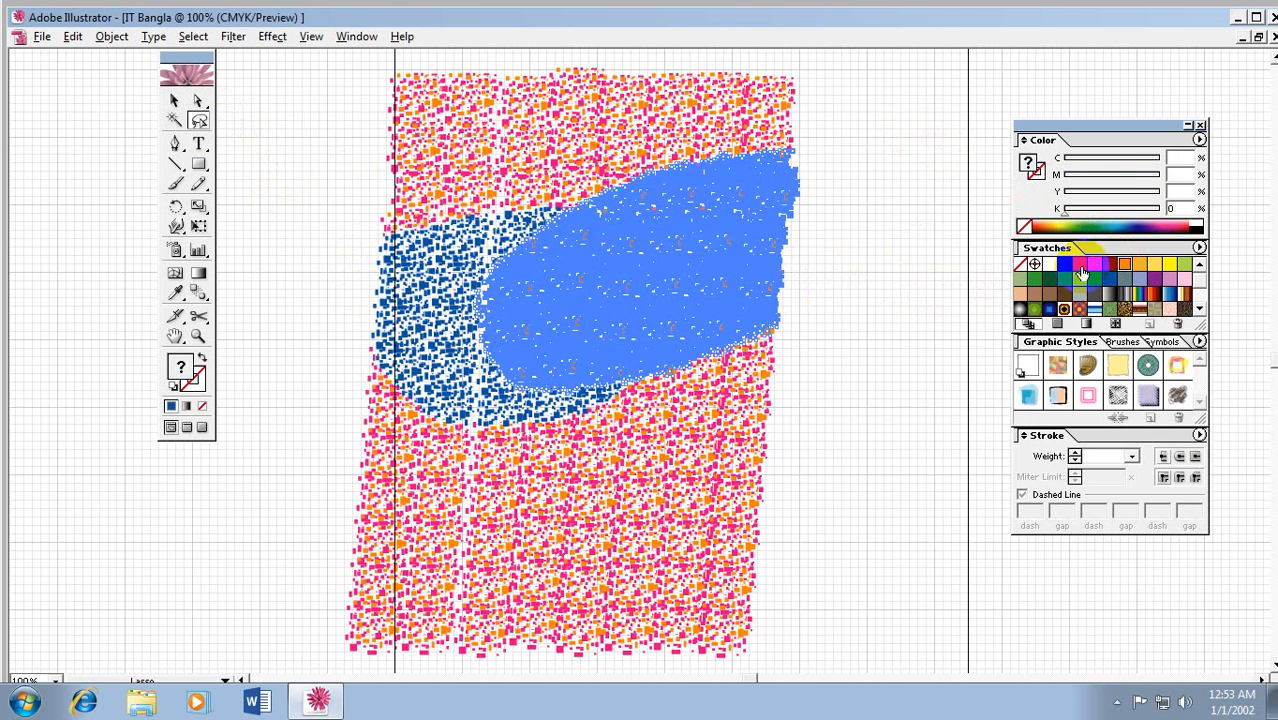
Step: Delete the lassoed orange area, undo the deletion and deselect it
key("Delete")
left_click(918, 258)
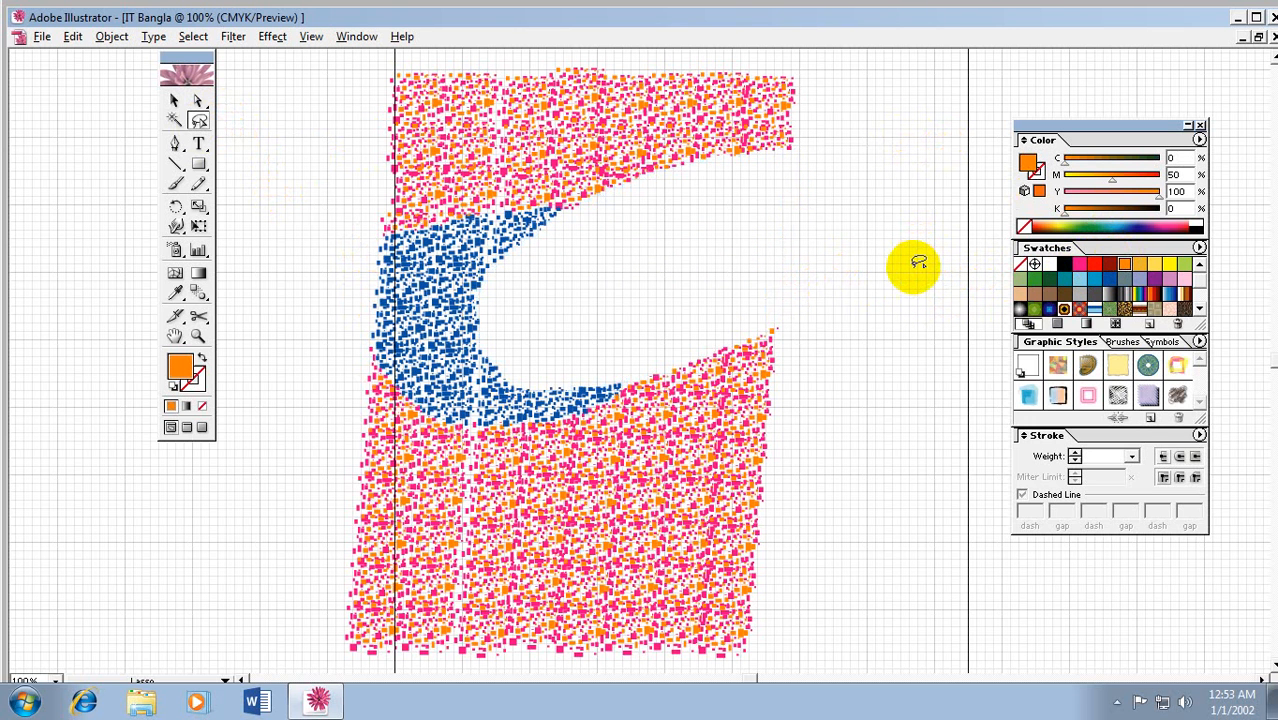
key("ctrl+z")
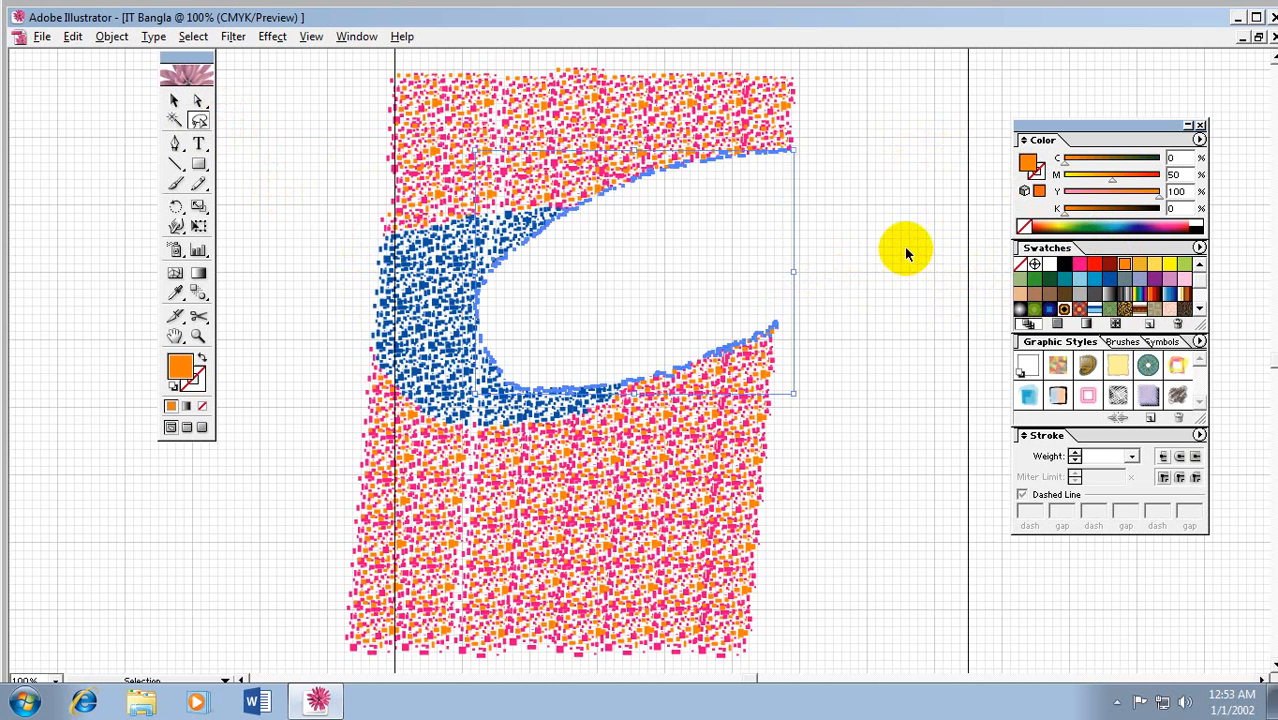
left_click(890, 288)
Step: Lasso an area in the pattern's lower right, fill it with red (M 100, Y 100) and deselect it
mouse_move(876, 426)
left_mouse_down()
mouse_move(456, 542)
mouse_move(640, 395)
left_mouse_up()
left_click(1094, 268)
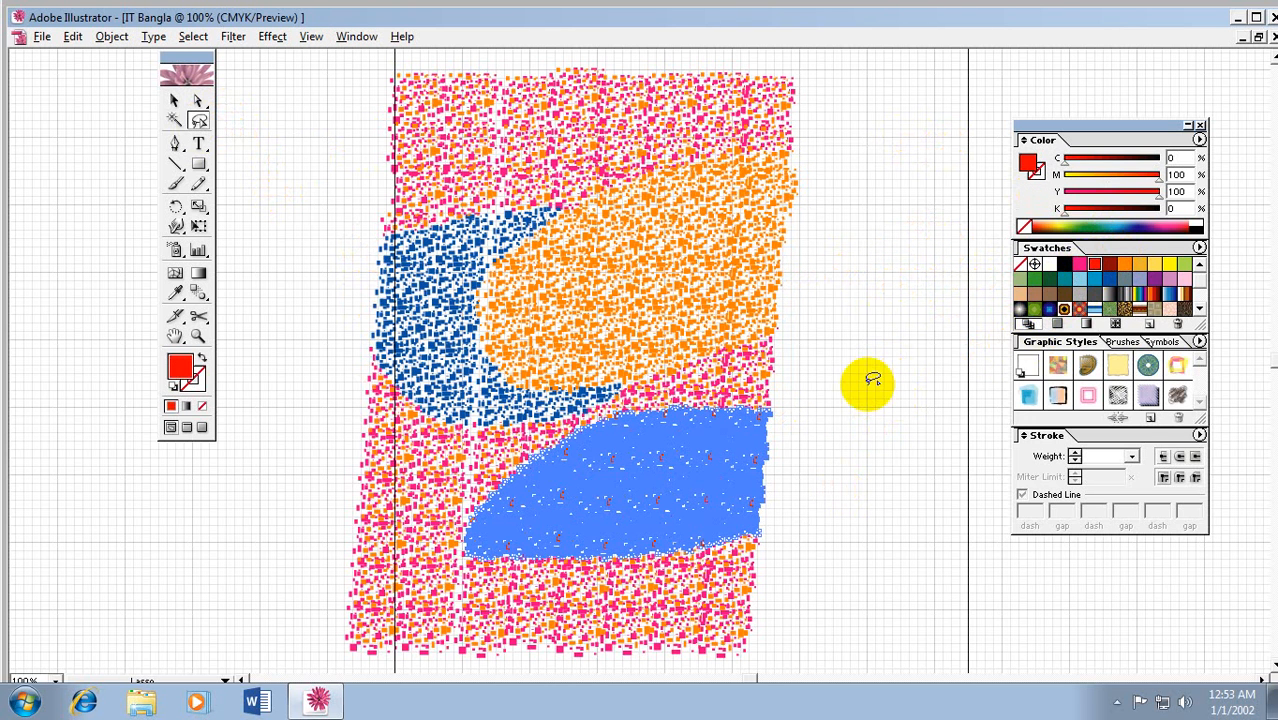
left_click(862, 392)
Step: Lasso a large rounded area on the pattern's lower left side, fill it with dark blue and deselect it
mouse_move(282, 338)
left_mouse_down()
mouse_move(562, 524)
mouse_move(318, 534)
mouse_move(465, 385)
left_mouse_up()
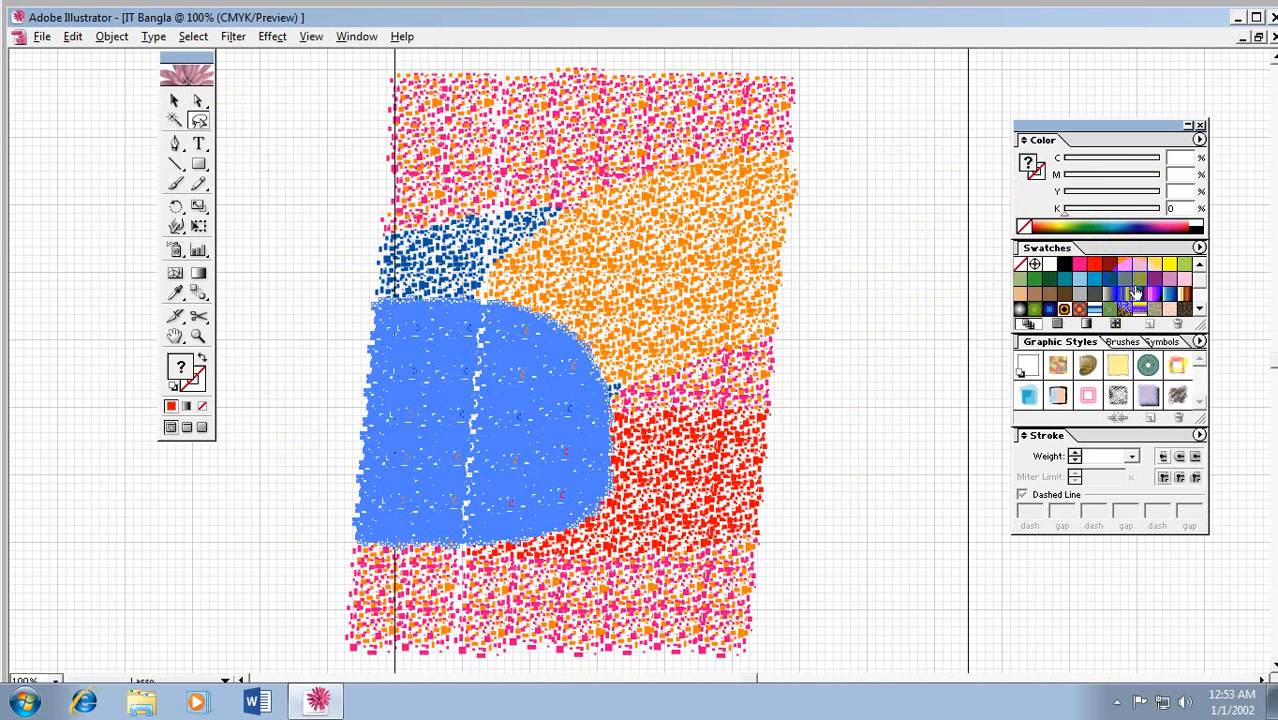
left_click(1109, 278)
left_click(828, 203)
Step: Lasso the pattern's upper right area, fill it with pink (M 100) and deselect it
mouse_move(830, 92)
left_mouse_down()
mouse_move(513, 160)
mouse_move(520, 75)
left_mouse_up()
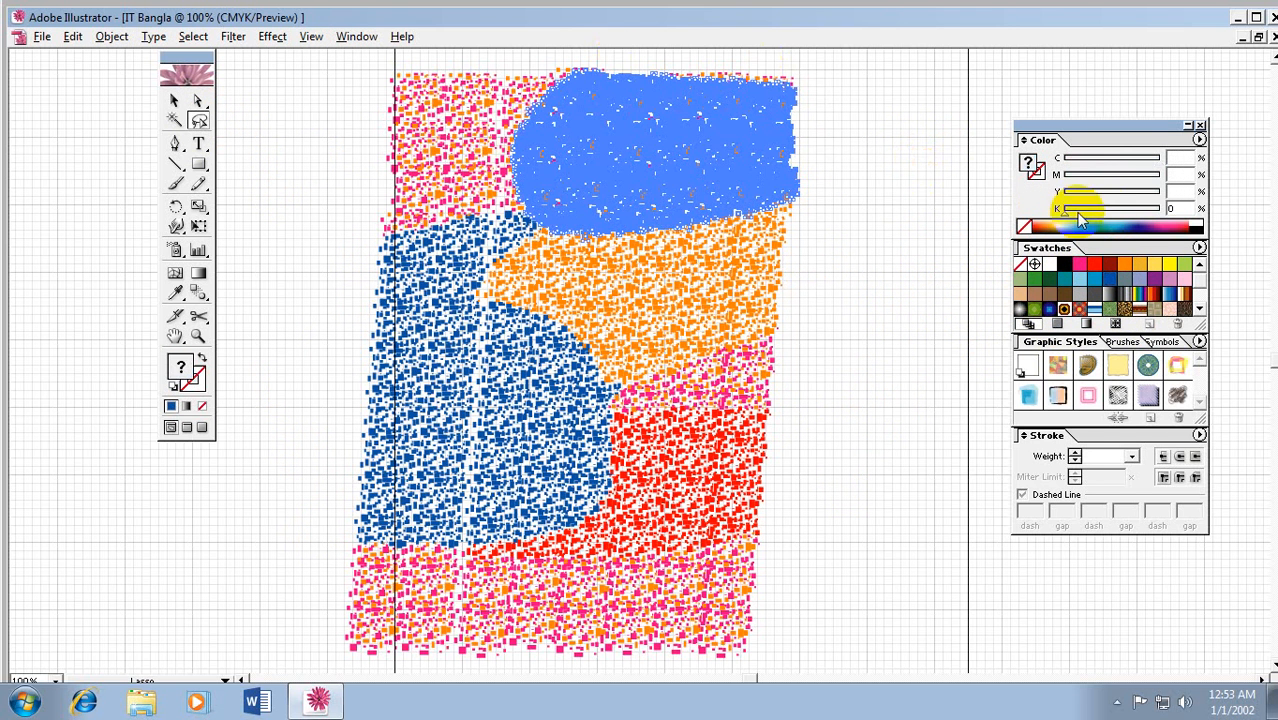
left_click(1079, 265)
left_click(880, 309)
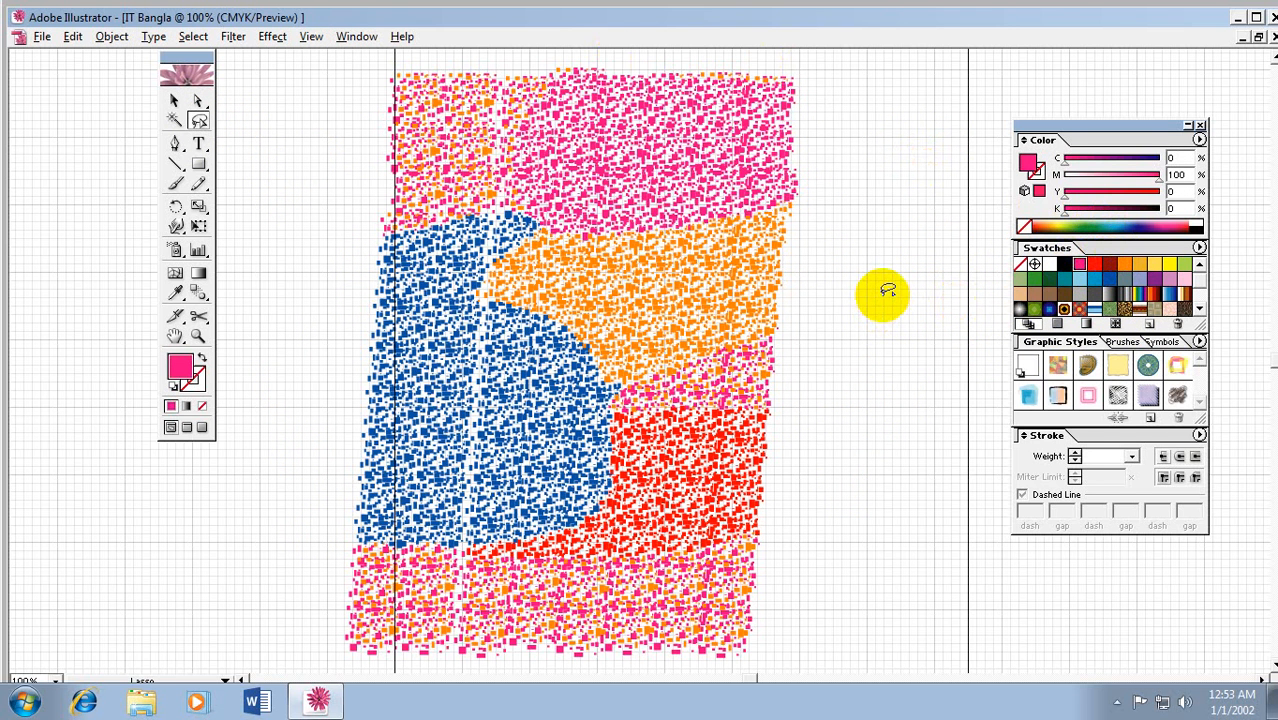
Step: Select all the pattern's coloured rectangles and delete them, undoing and repeating the deletion twice
key("ctrl+a")
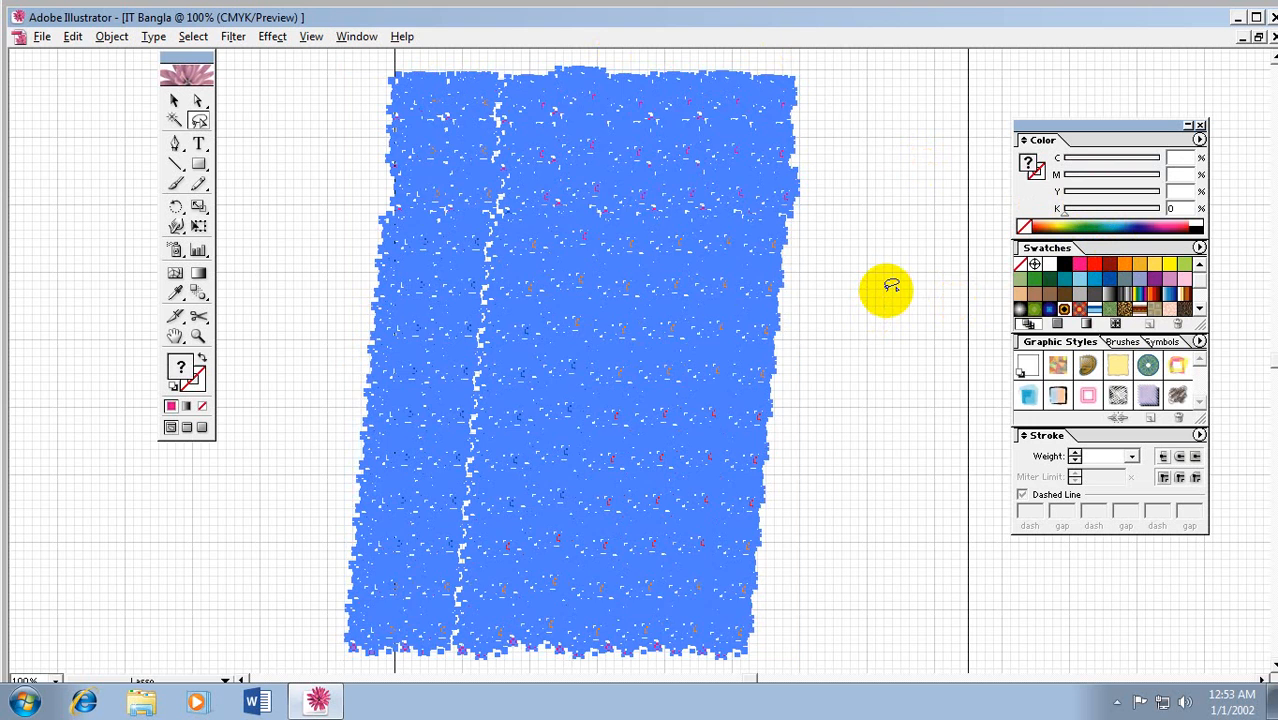
key("Delete")
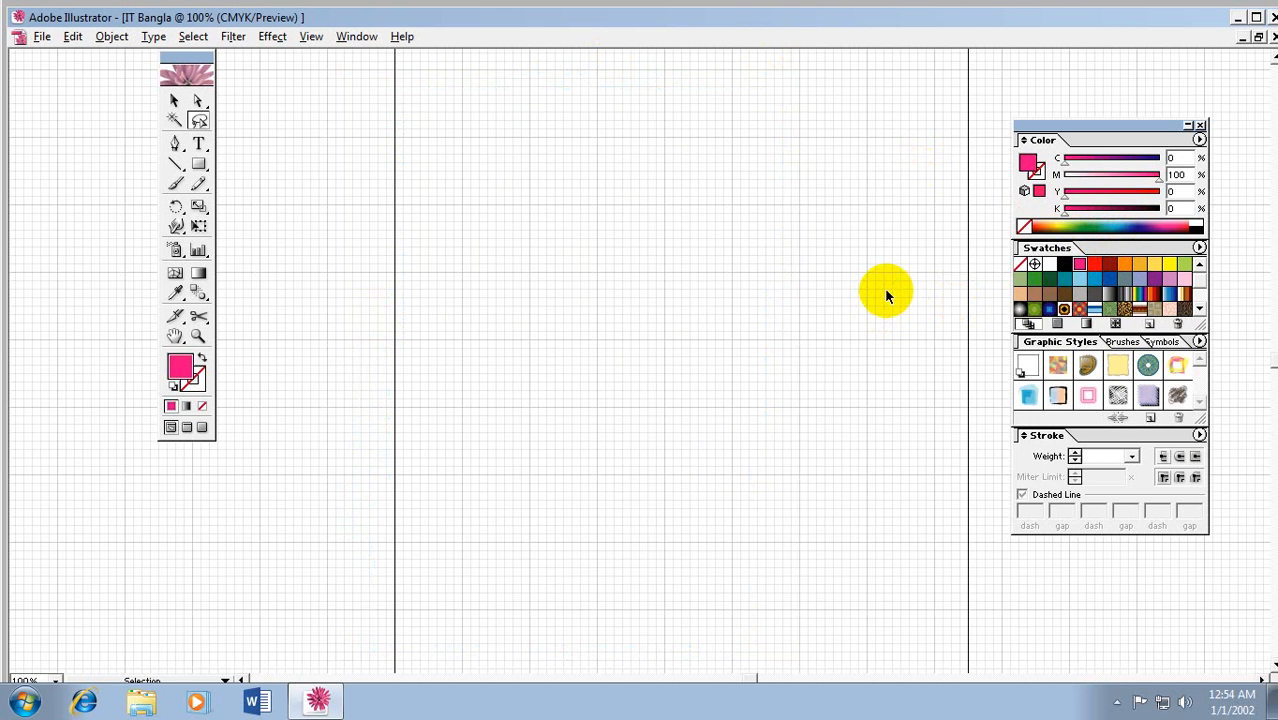
key("ctrl+z")
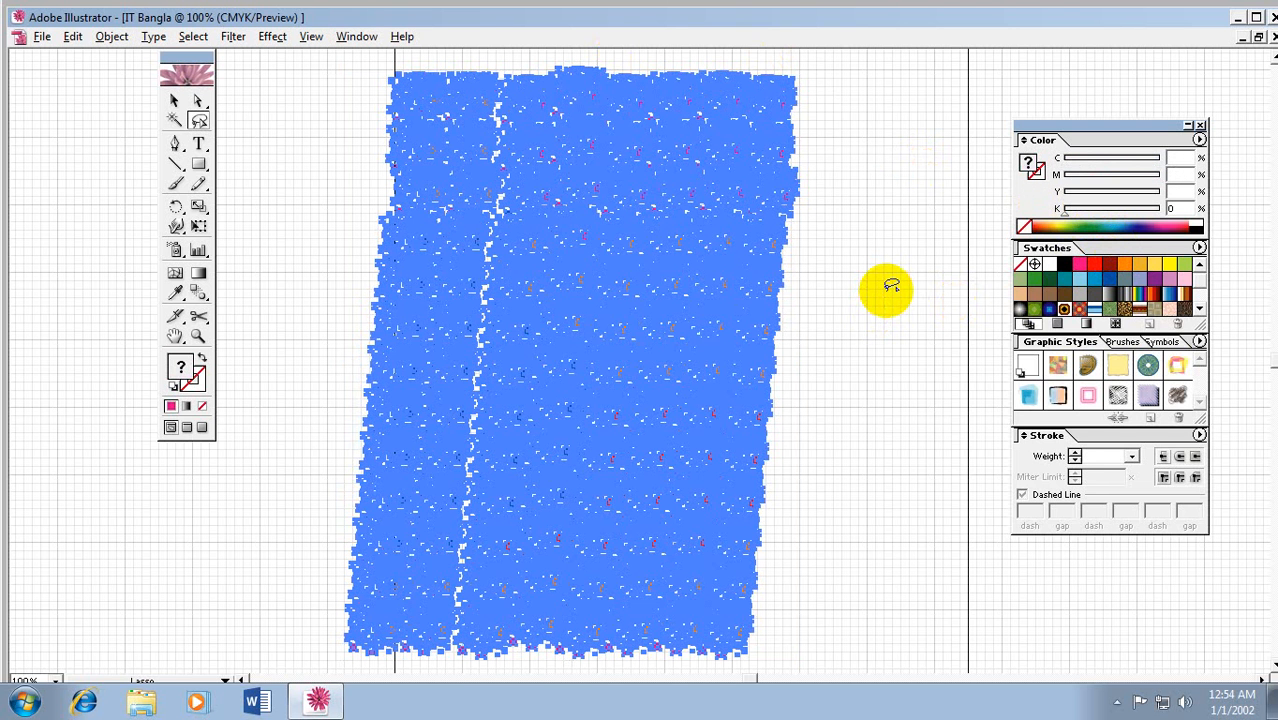
key("Delete")
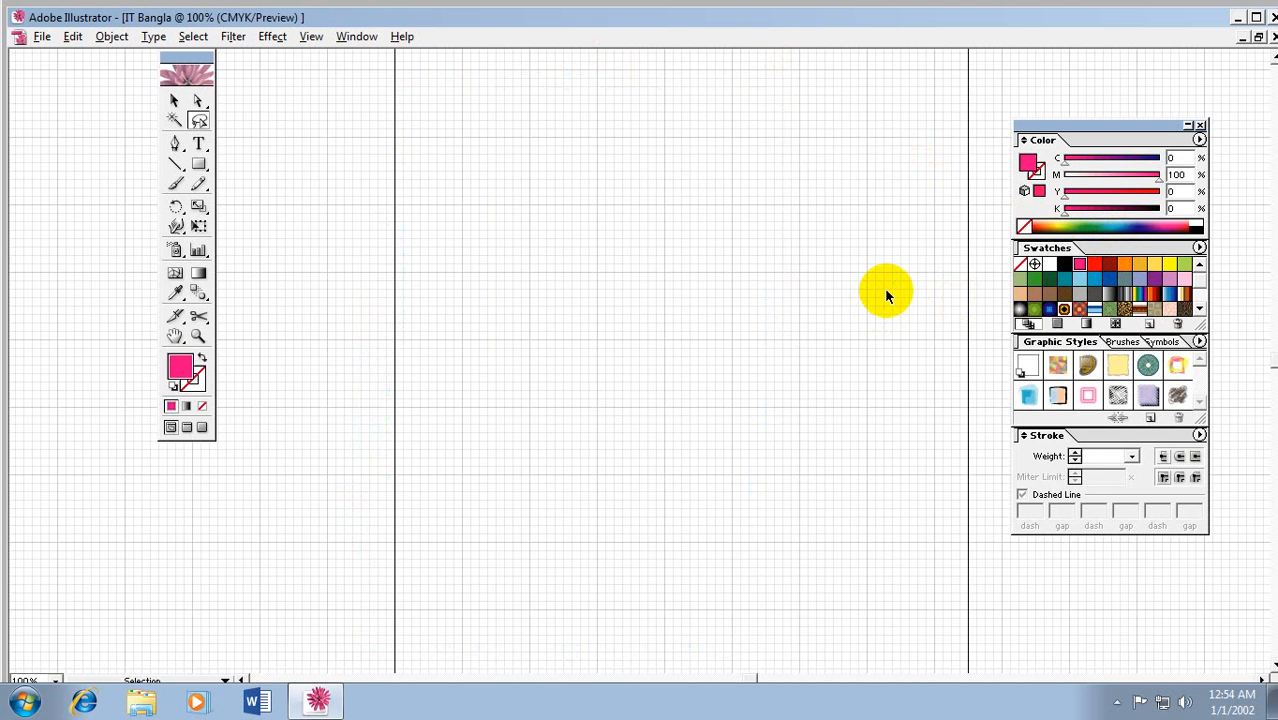
key("ctrl+z")
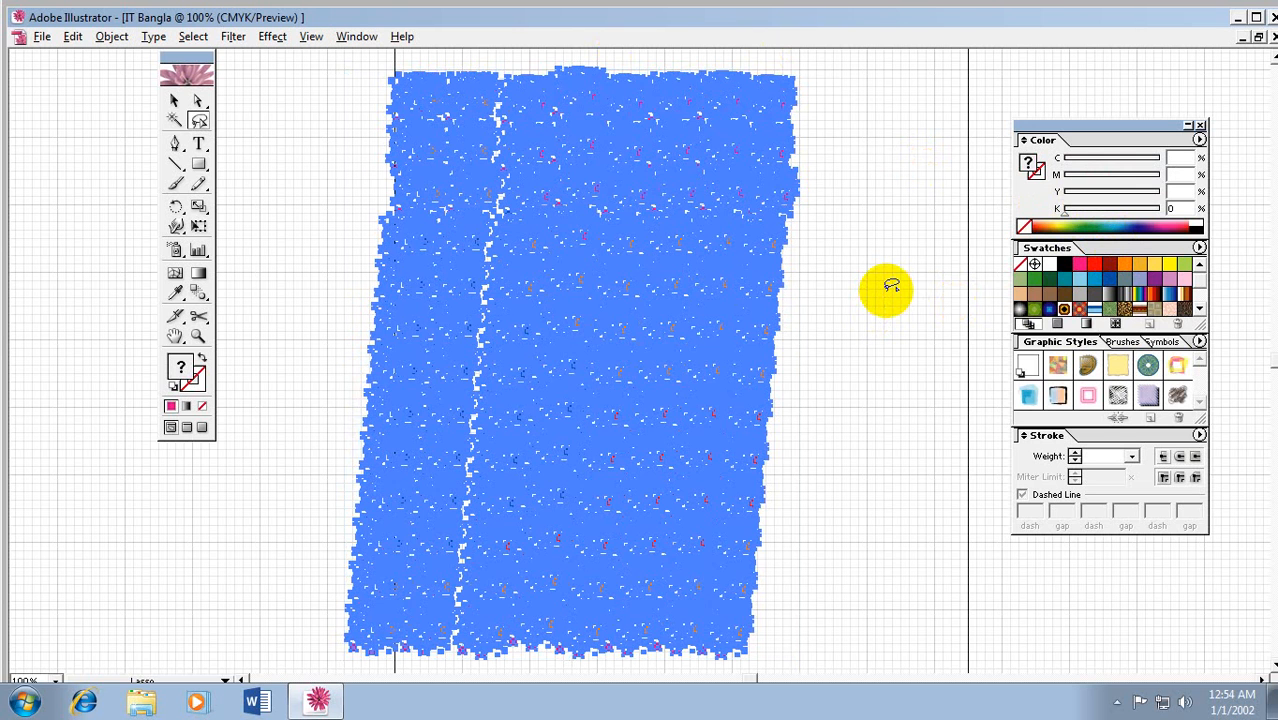
key("Delete")
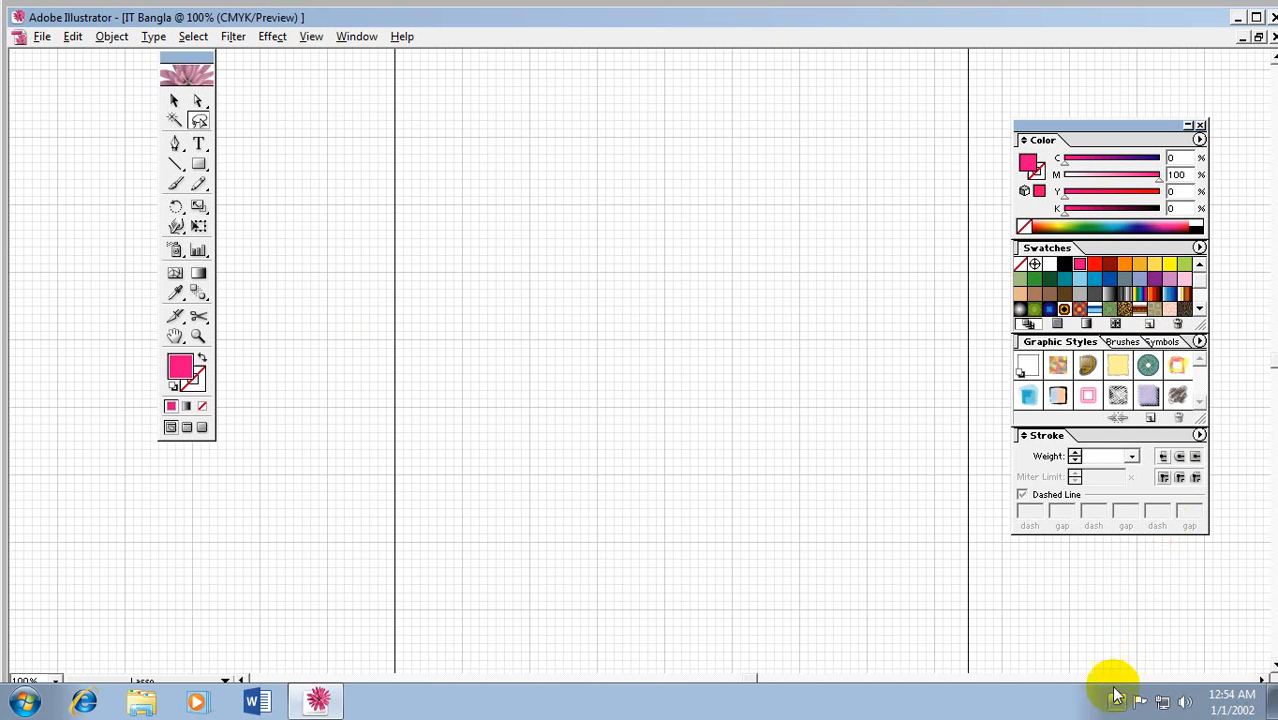
left_click(1117, 700)
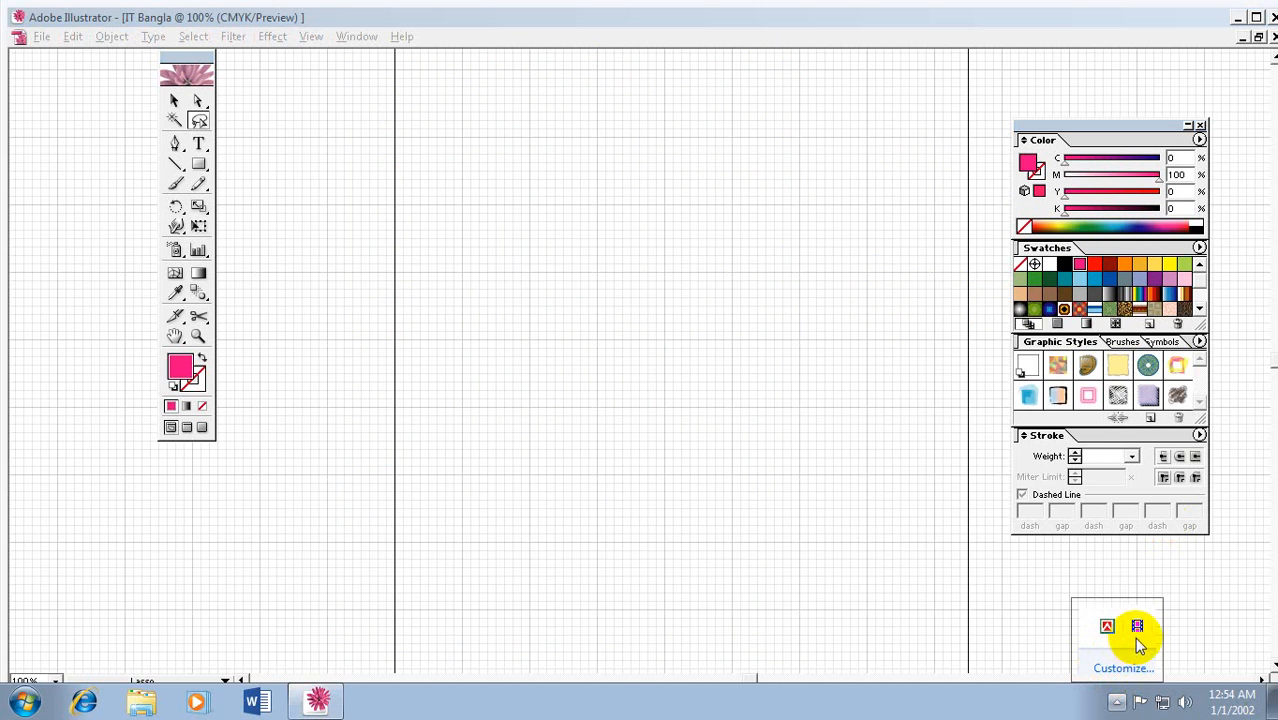